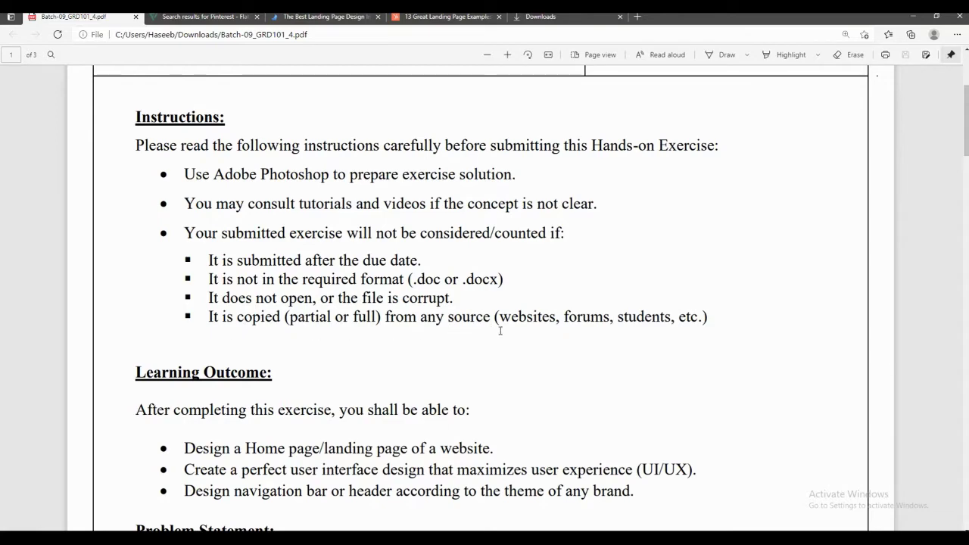
# Step: Read the exercise's Learning Outcome and Problem Statement sections, including the three brands offered for the landing page design
pyautogui.scroll(-3, 235, 255)
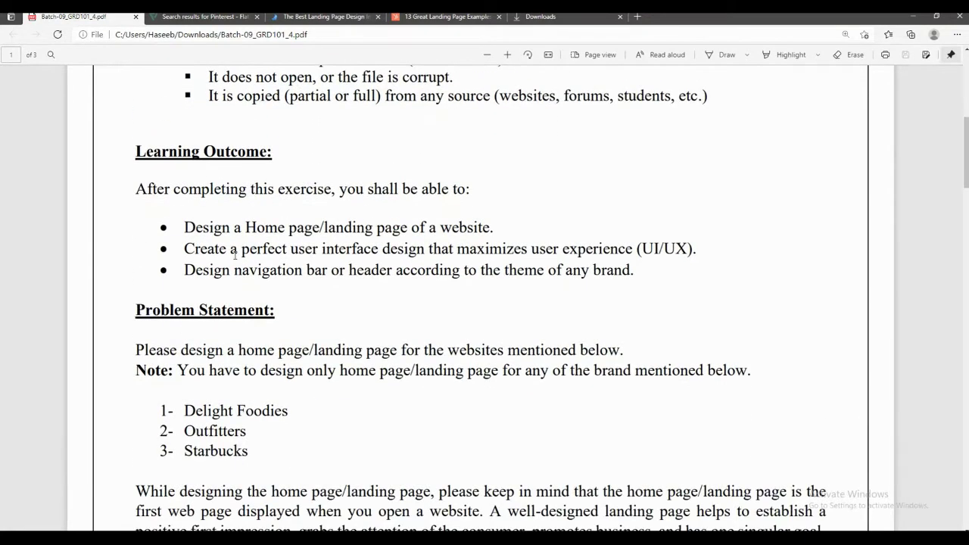
pyautogui.moveTo(134, 147); pyautogui.dragTo(275, 152)
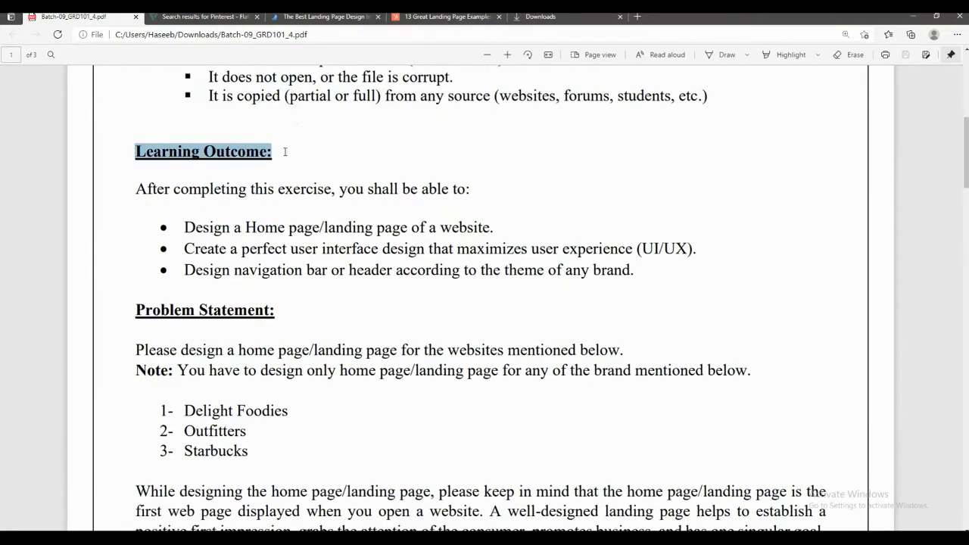
pyautogui.click(279, 152)
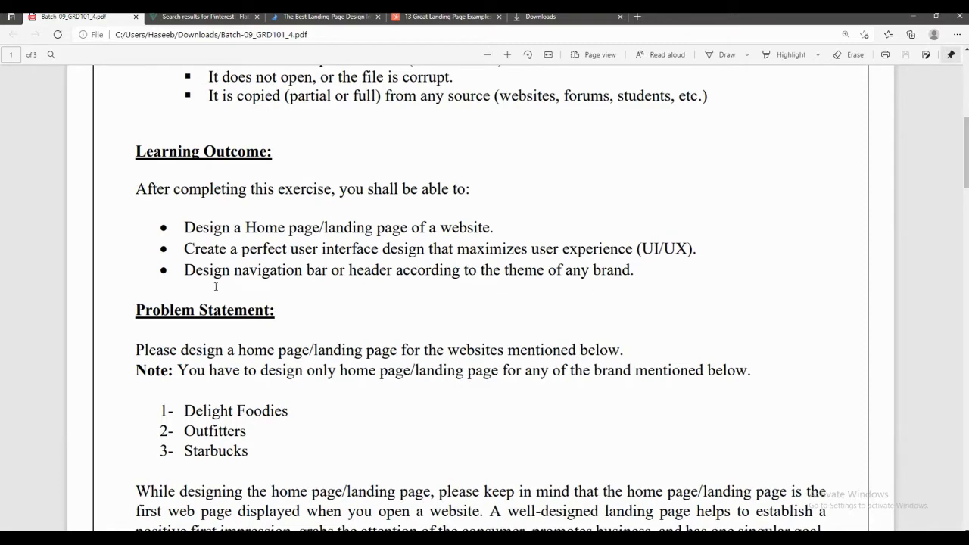
pyautogui.scroll(-3, 216, 286)
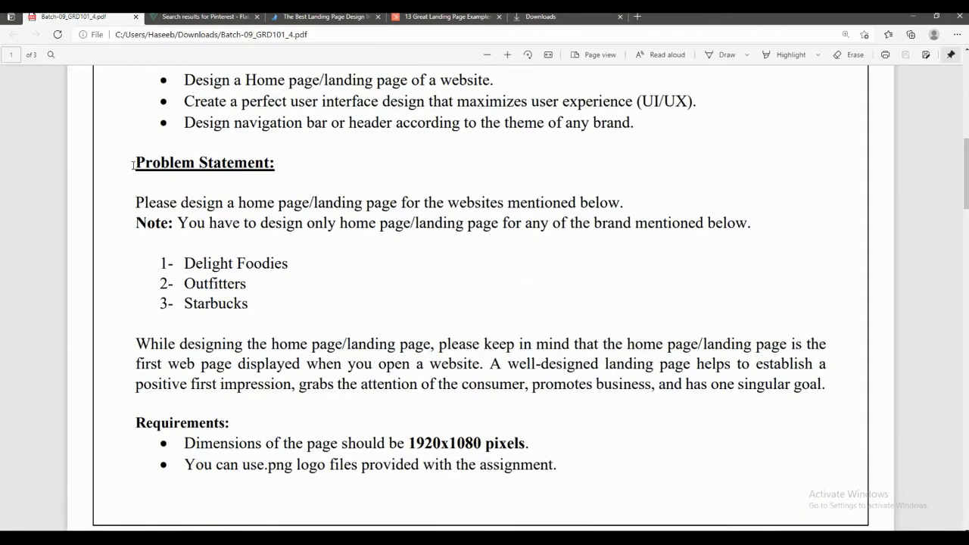
pyautogui.moveTo(133, 165); pyautogui.dragTo(287, 176)
pyautogui.moveTo(136, 221); pyautogui.dragTo(751, 224)
pyautogui.click(133, 203)
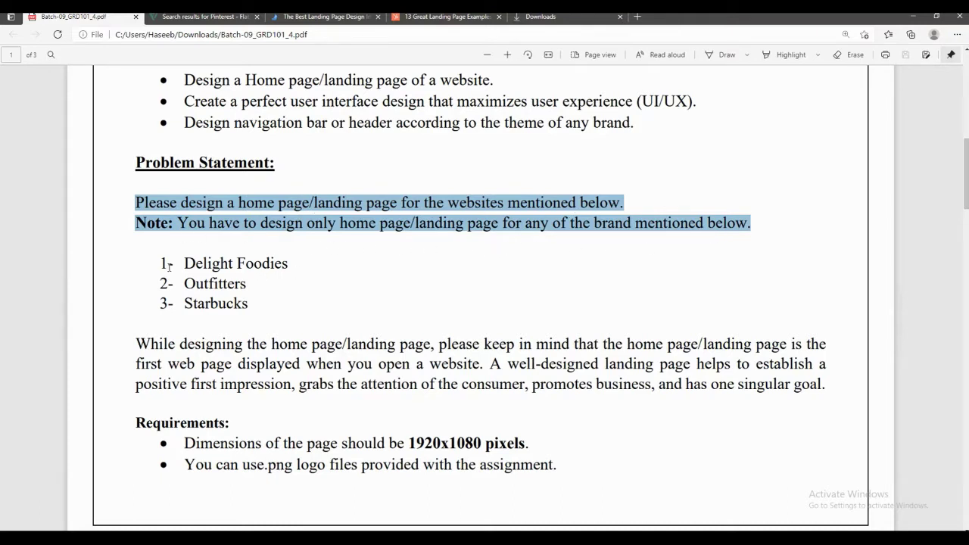
pyautogui.moveTo(184, 264); pyautogui.dragTo(287, 264)
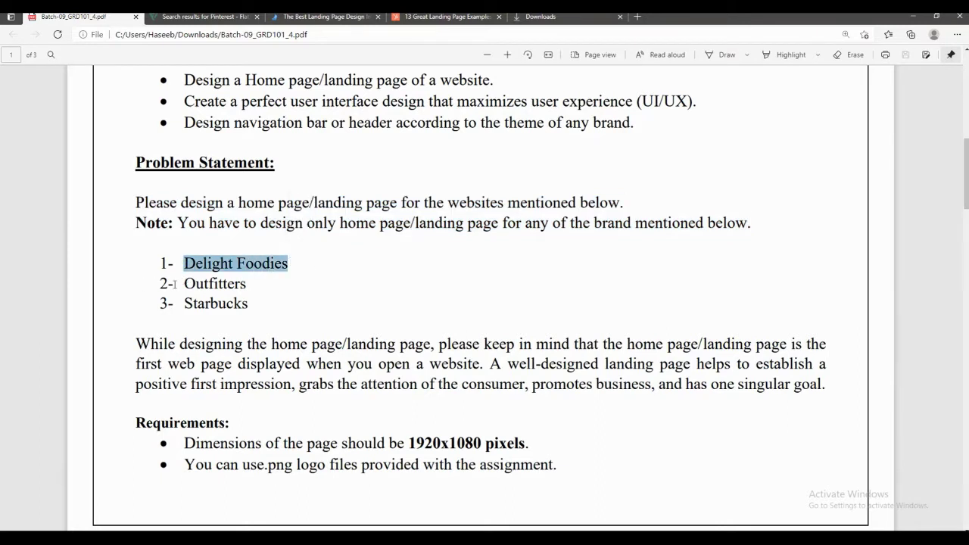
pyautogui.moveTo(185, 283); pyautogui.dragTo(247, 283)
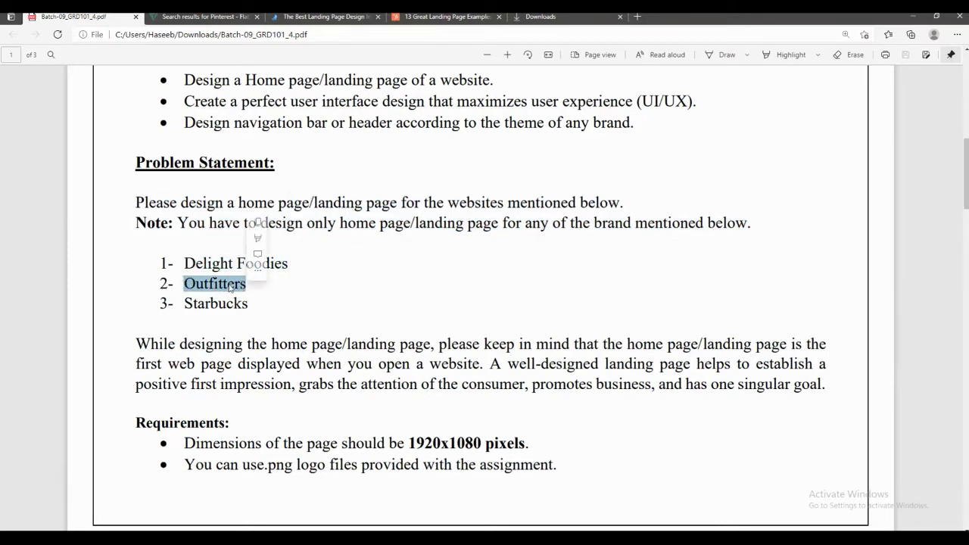
pyautogui.click(186, 303)
pyautogui.moveTo(185, 303); pyautogui.dragTo(248, 303)
pyautogui.click(228, 318)
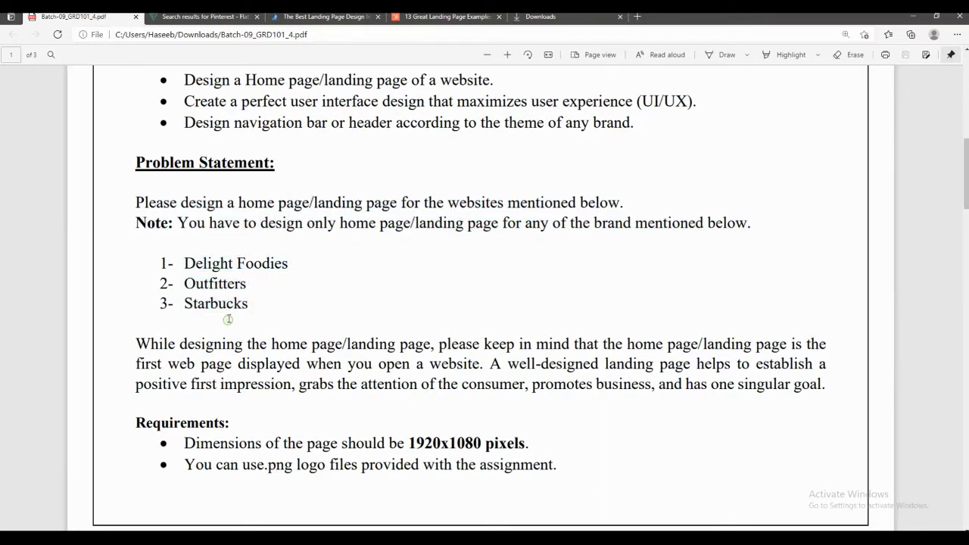
# Step: Review the landing page requirements, inspiration links, reference example and submission notes in the rest of the exercise PDF
pyautogui.scroll(-2, 229, 318)
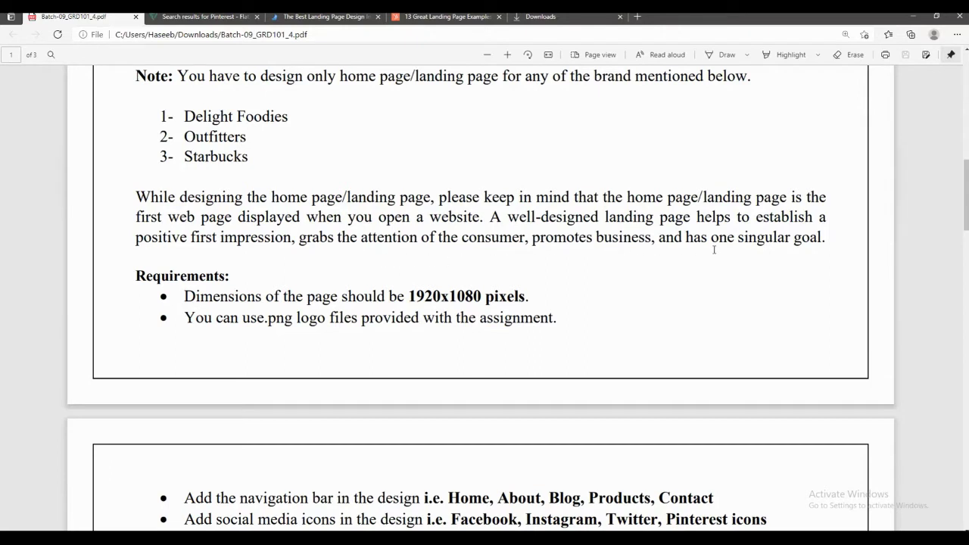
pyautogui.moveTo(131, 274); pyautogui.dragTo(253, 296)
pyautogui.rightClick(253, 274)
pyautogui.click(176, 281)
pyautogui.moveTo(408, 294); pyautogui.dragTo(534, 318)
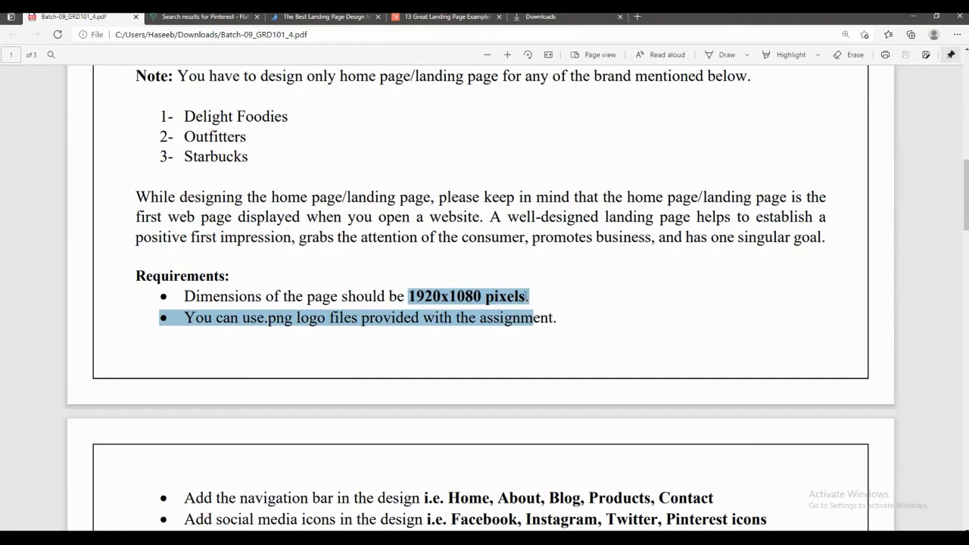
pyautogui.click(314, 316)
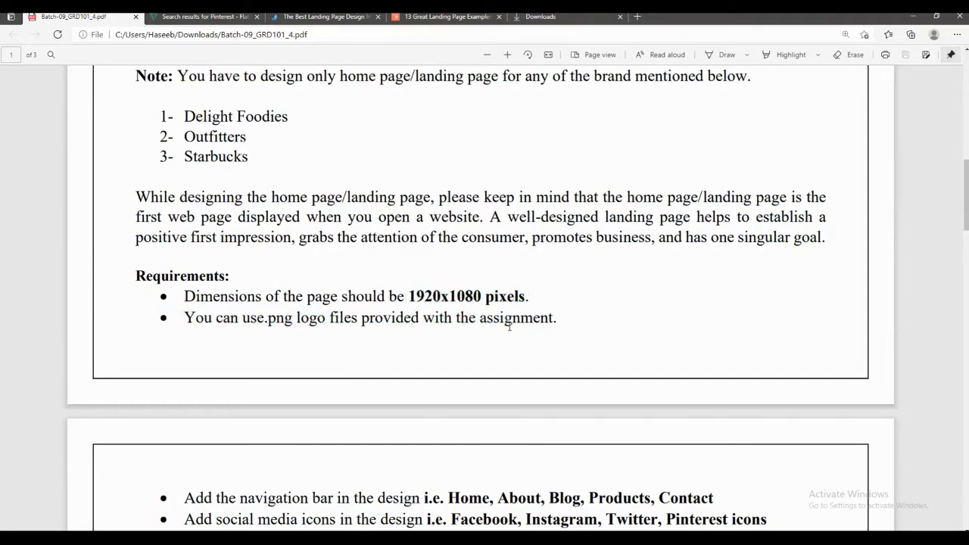
pyautogui.scroll(-3, 510, 327)
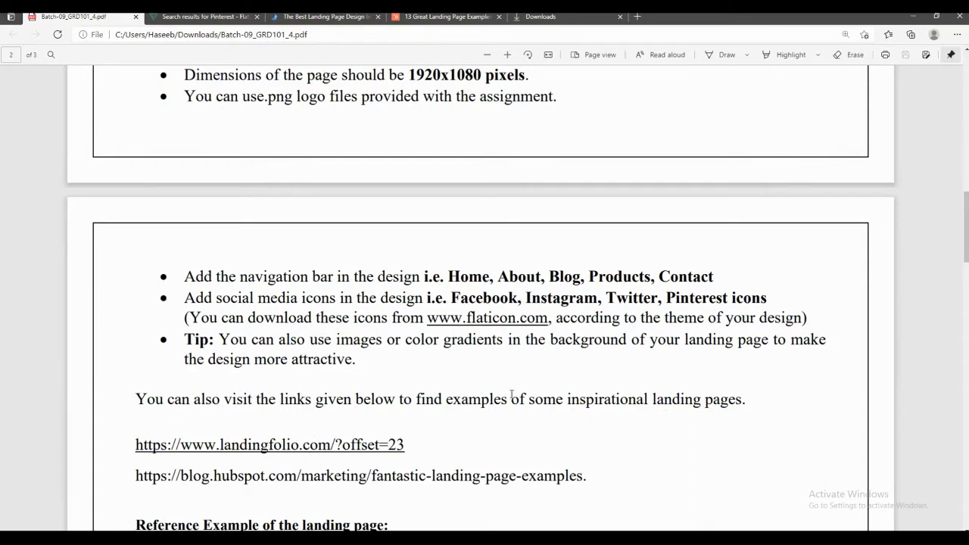
pyautogui.moveTo(219, 338); pyautogui.dragTo(636, 344)
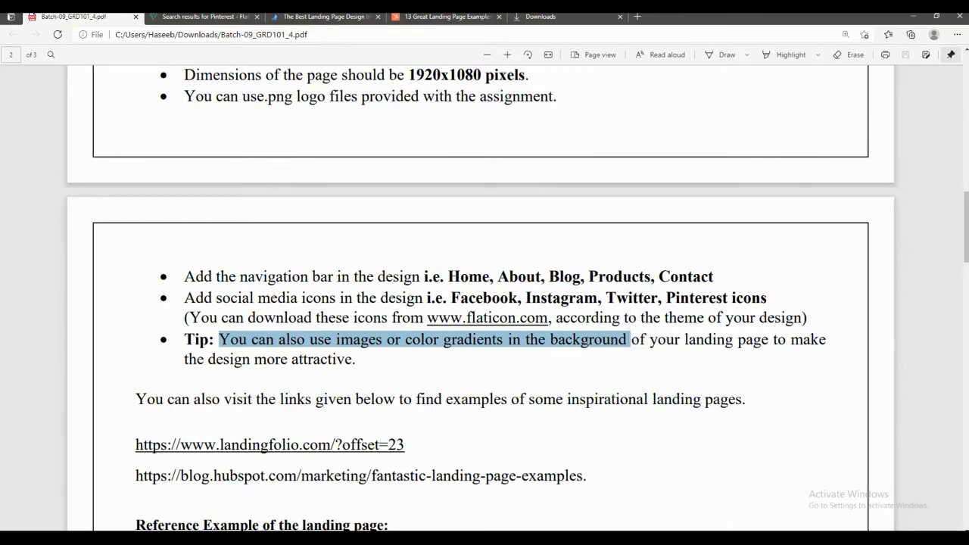
pyautogui.rightClick(585, 345)
pyautogui.click(576, 341)
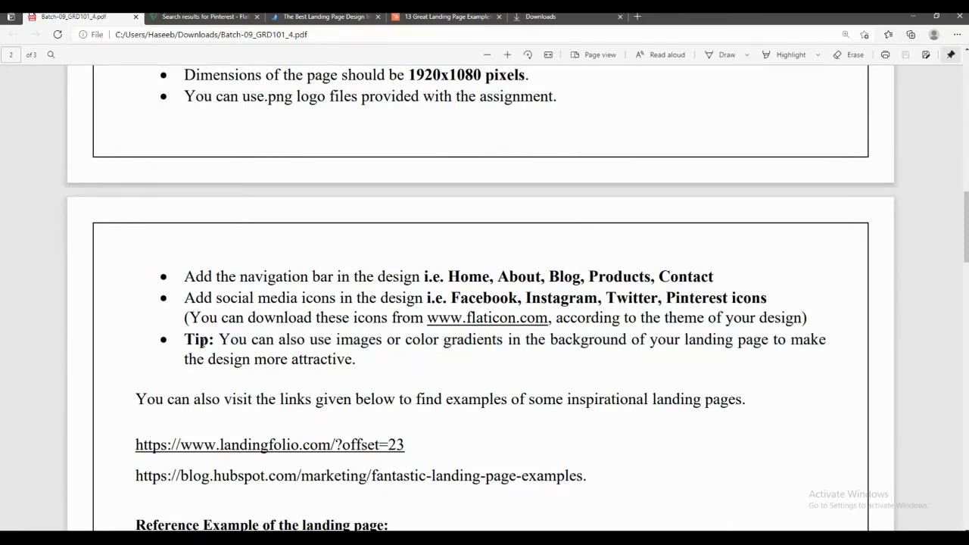
pyautogui.scroll(-3, 166, 432)
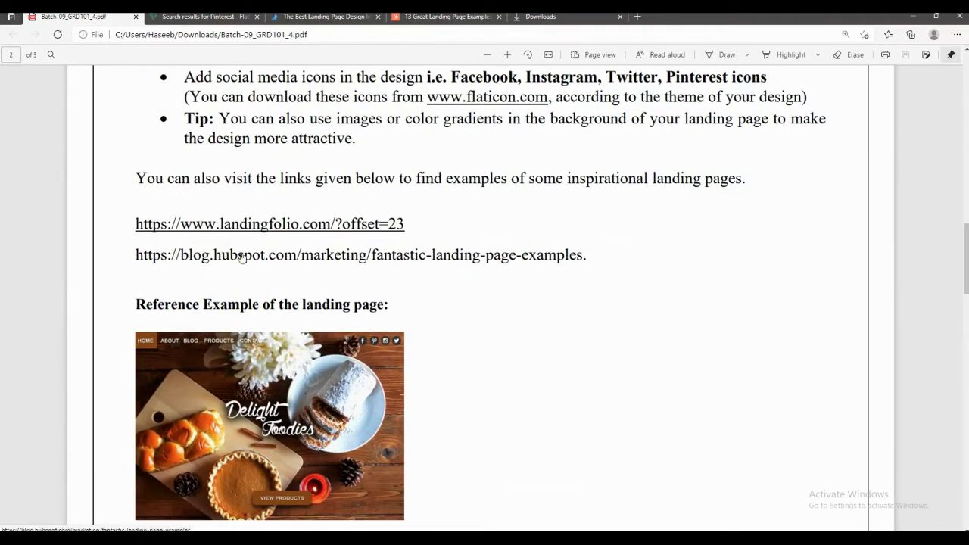
pyautogui.scroll(-2, 543, 274)
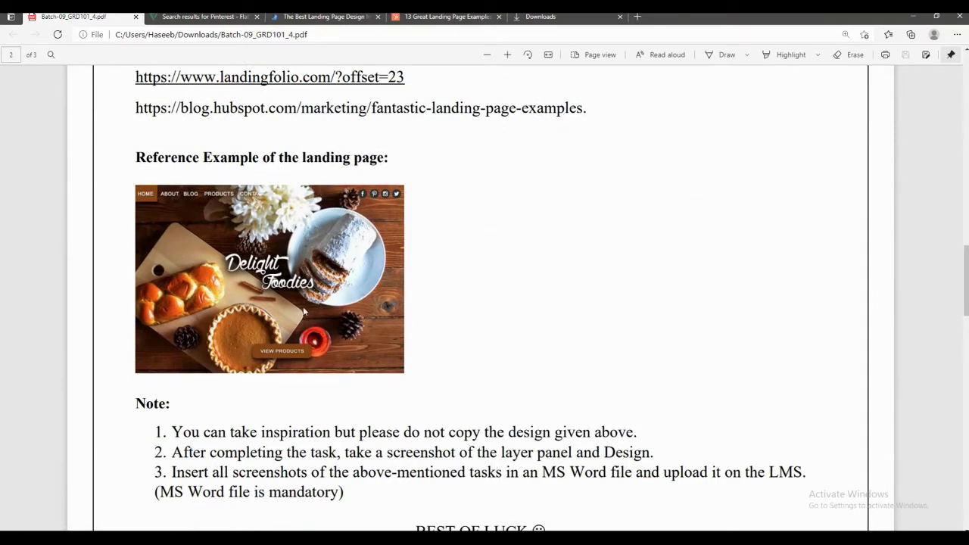
pyautogui.scroll(-2, 306, 312)
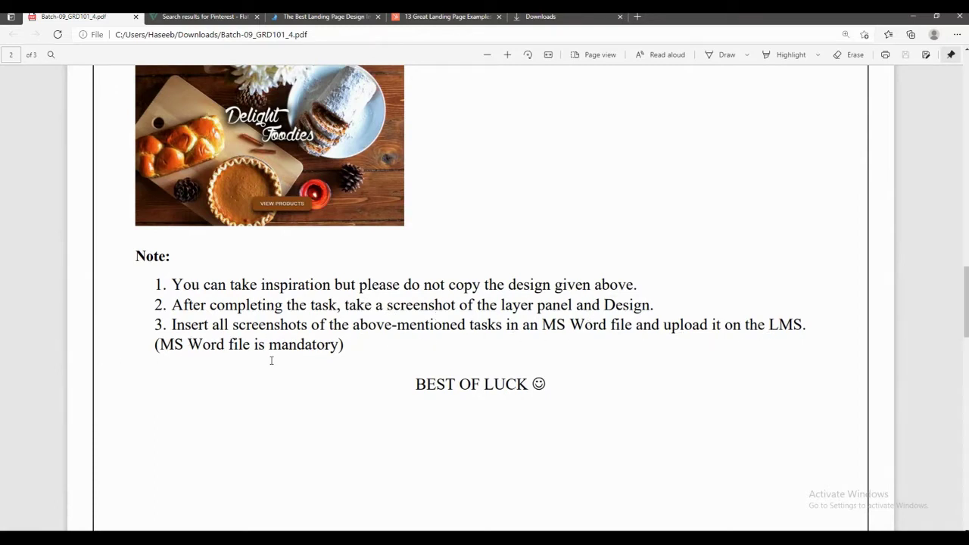
pyautogui.scroll(15, 322, 345)
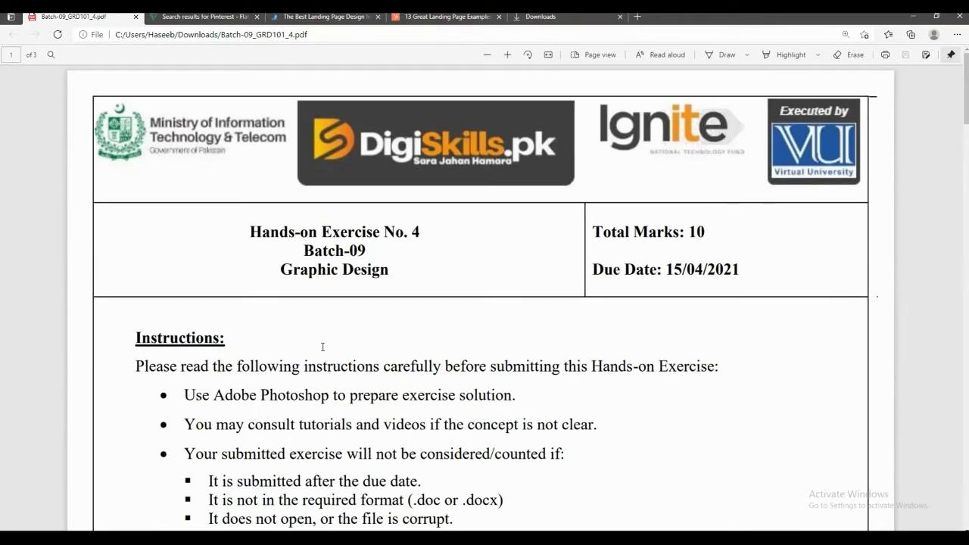
# Step: Switch to Photoshop and copy the fried chicken and fries photo into the blank Untitled-1 document
pyautogui.hotkey('alt', 'Tab')
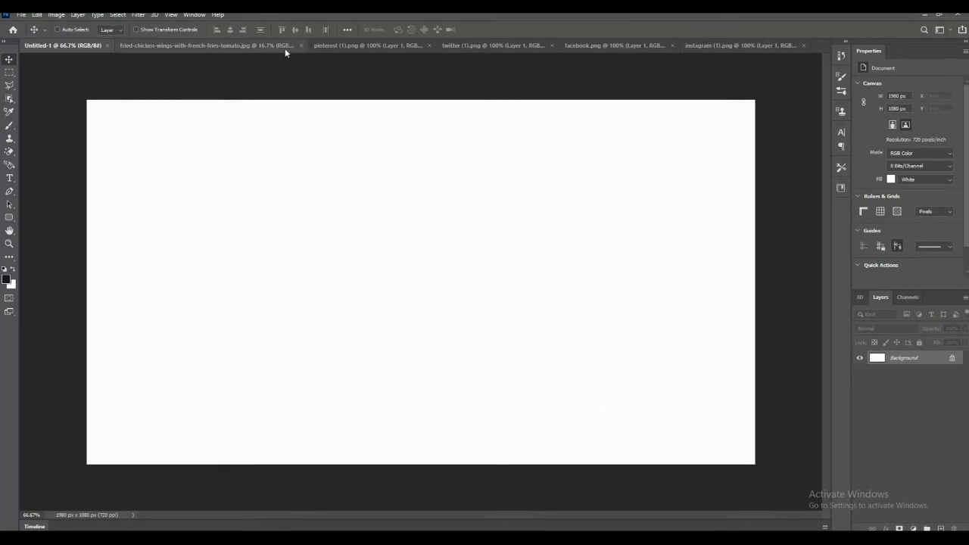
pyautogui.click(266, 47)
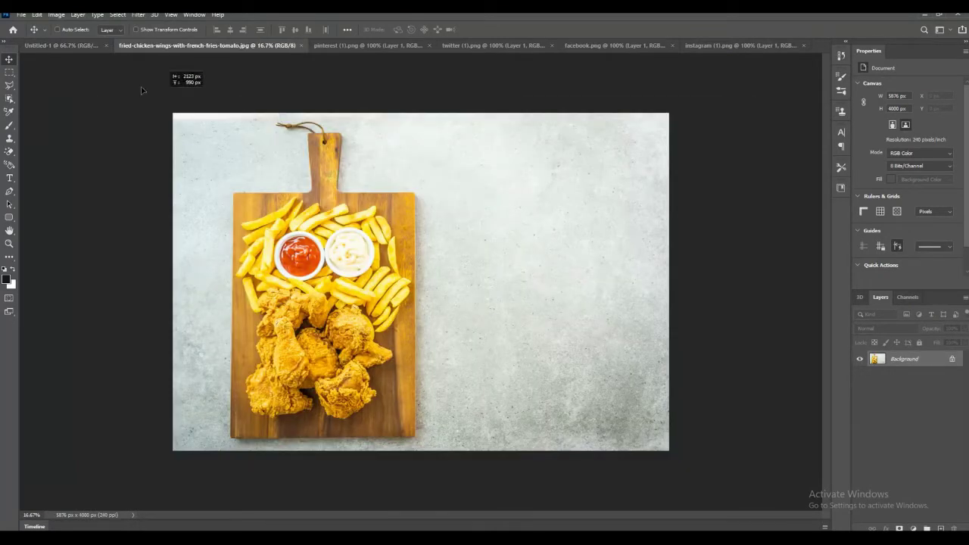
pyautogui.moveTo(81, 49); pyautogui.dragTo(348, 254)
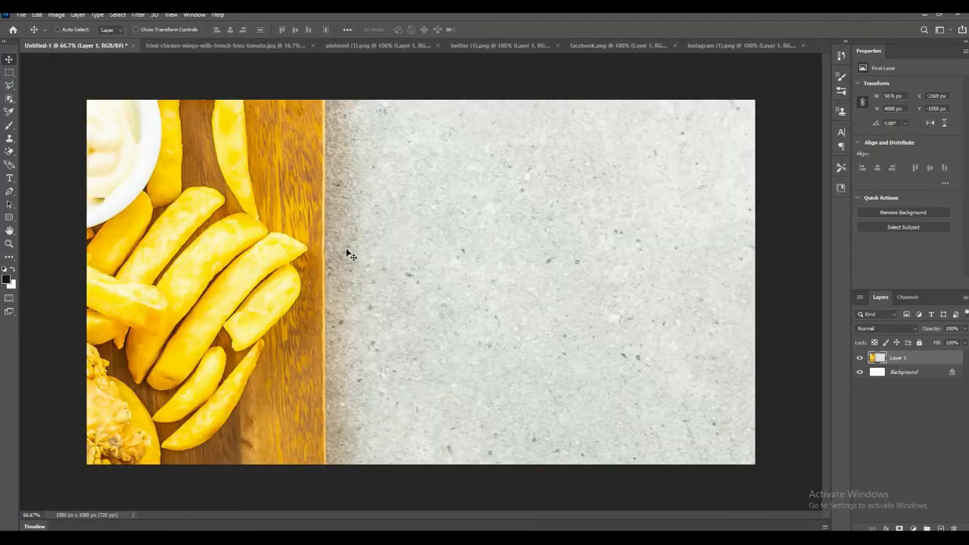
# Step: Scale the photo layer proportionally to 27% with Free Transform and align its upper edge with the canvas
pyautogui.hotkey('ctrl', 't')
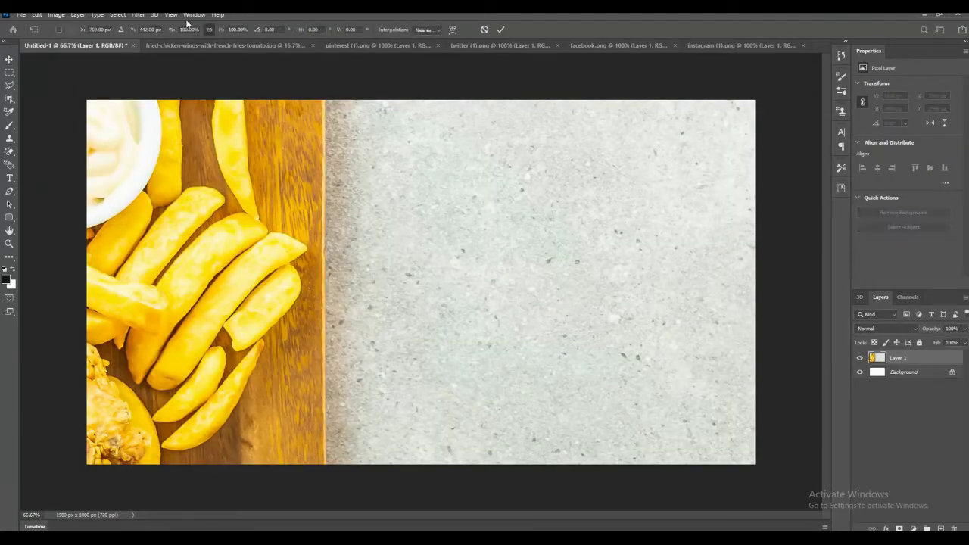
pyautogui.moveTo(171, 29); pyautogui.dragTo(155, 52)
pyautogui.moveTo(331, 144); pyautogui.dragTo(392, 173)
pyautogui.moveTo(409, 85); pyautogui.dragTo(410, 101)
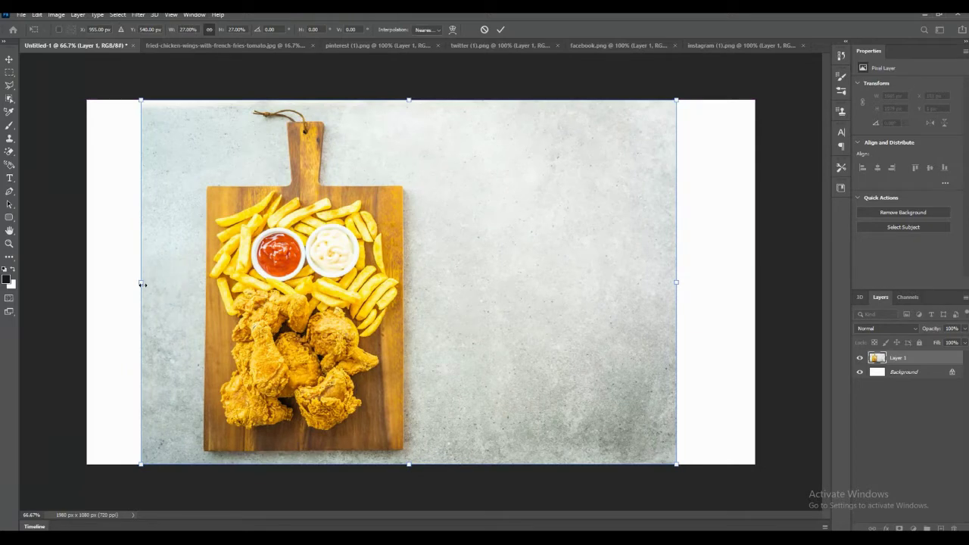
# Step: Stretch the photo non-proportionally on both sides to 33.70% width so it spans the full canvas width
pyautogui.moveTo(141, 284)
pyautogui.mouseDown()
pyautogui.moveTo(93, 277)
pyautogui.moveTo(95, 292)
pyautogui.moveTo(141, 294)
pyautogui.mouseUp()
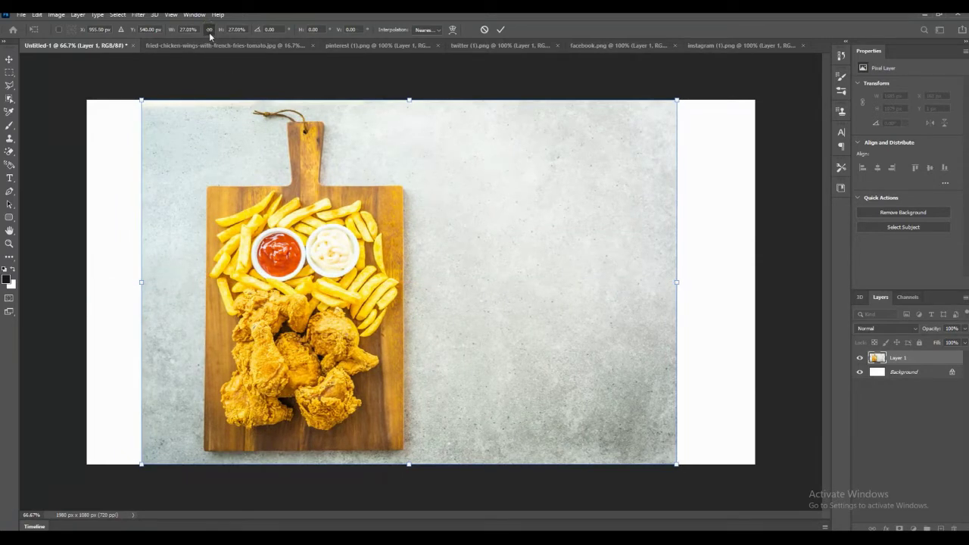
pyautogui.moveTo(141, 283); pyautogui.dragTo(86, 282)
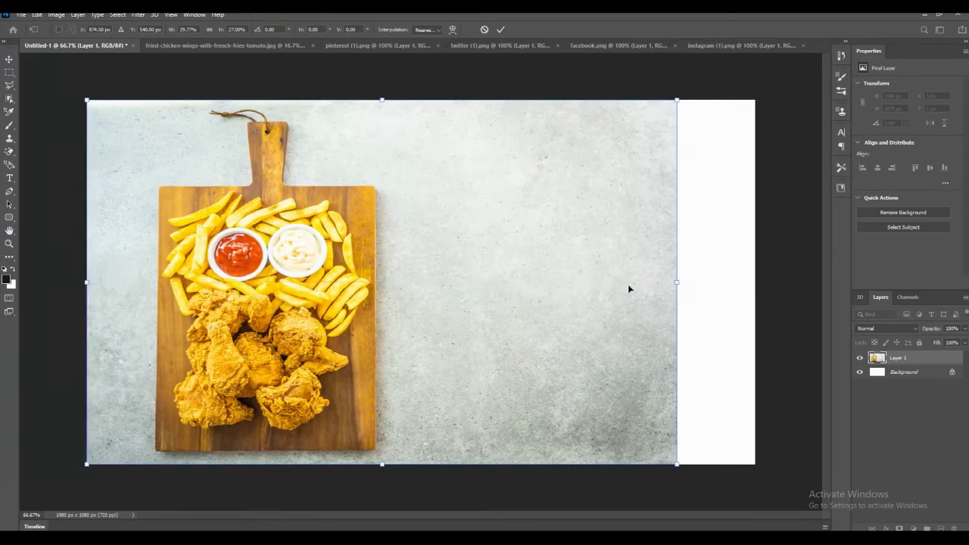
pyautogui.moveTo(676, 282); pyautogui.dragTo(756, 287)
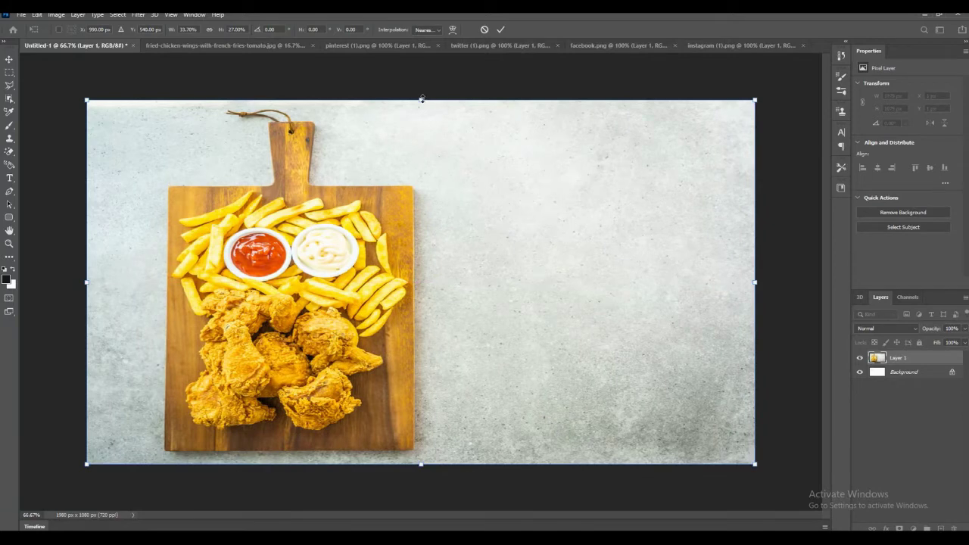
# Step: Increase the photo's height to 28.10%, move it down to overlap the canvas evenly, and apply the transform
pyautogui.moveTo(421, 98); pyautogui.dragTo(421, 85)
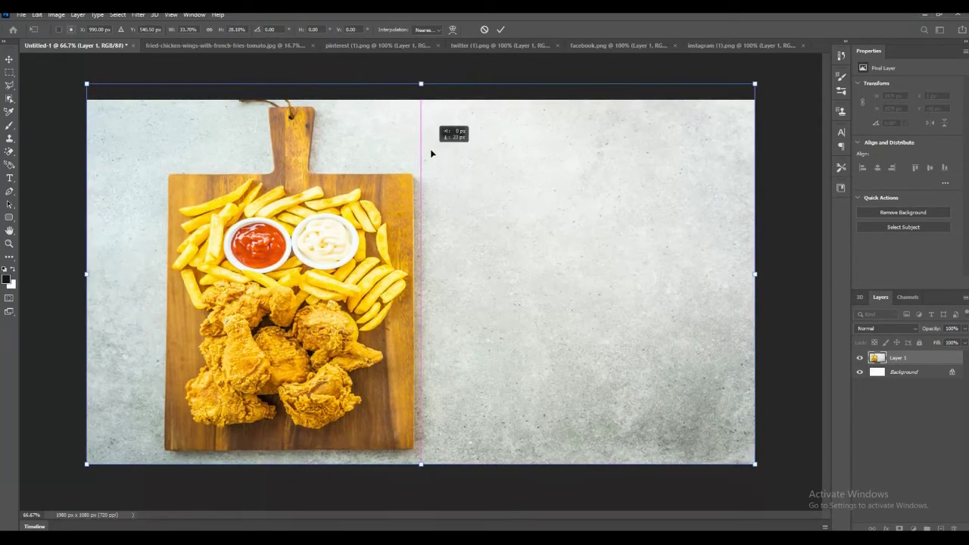
pyautogui.moveTo(430, 149); pyautogui.dragTo(432, 155)
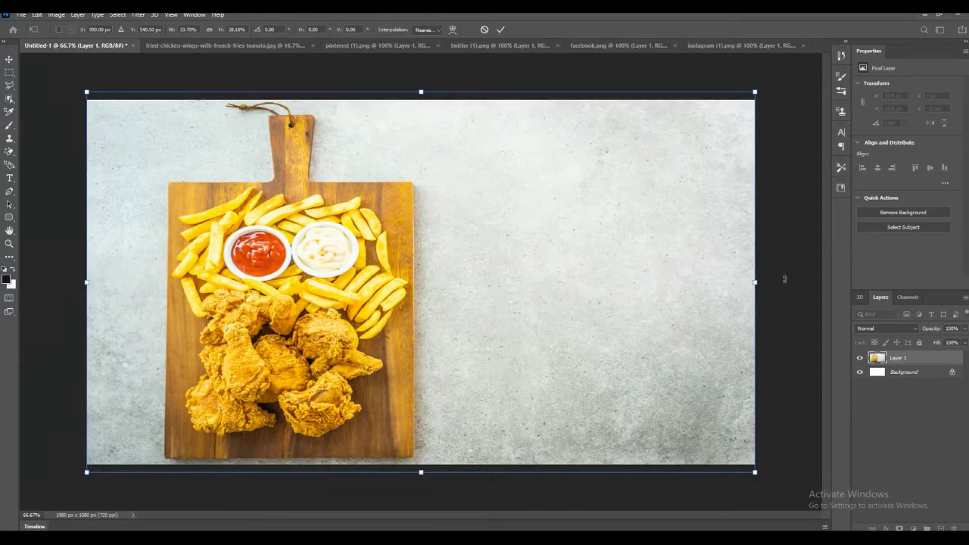
pyautogui.press('Return')
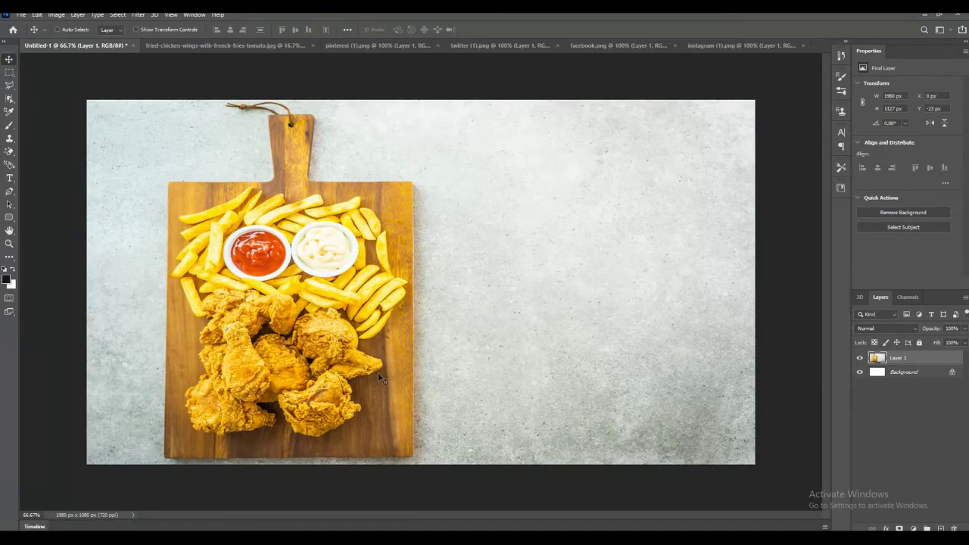
# Step: Draw a rounded rectangle about 204 x 79 px near the canvas's upper edge, beside the cutting board's handle
pyautogui.click(10, 218)
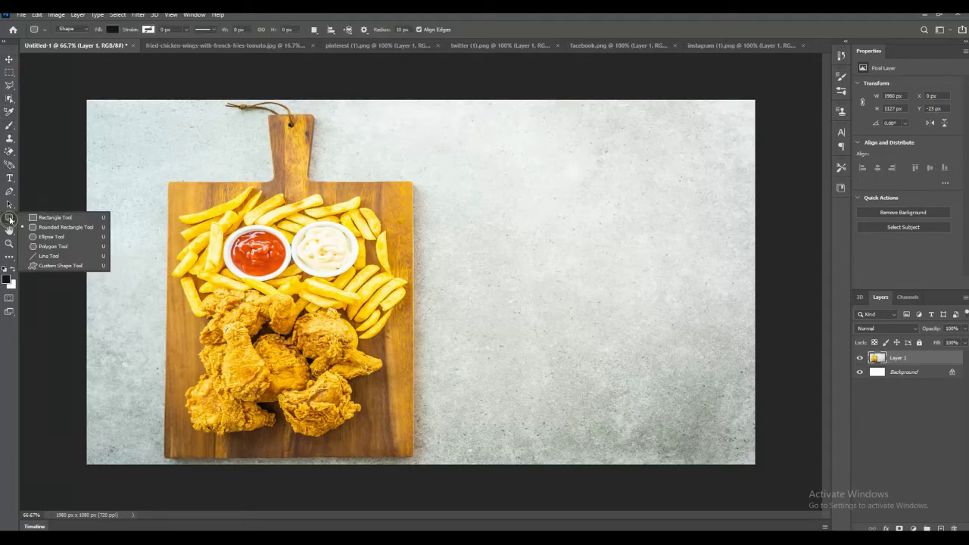
pyautogui.click(62, 228)
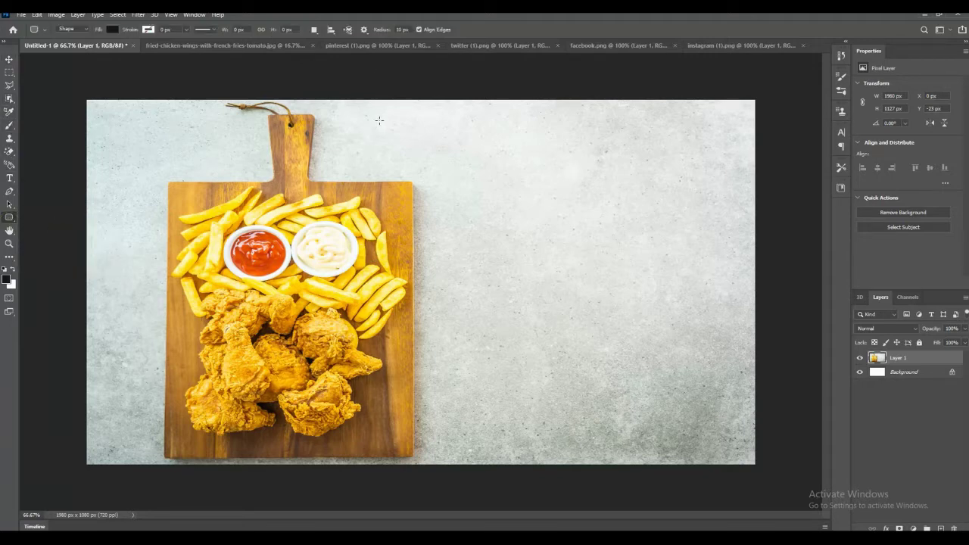
pyautogui.moveTo(379, 120); pyautogui.dragTo(448, 147)
pyautogui.click(9, 59)
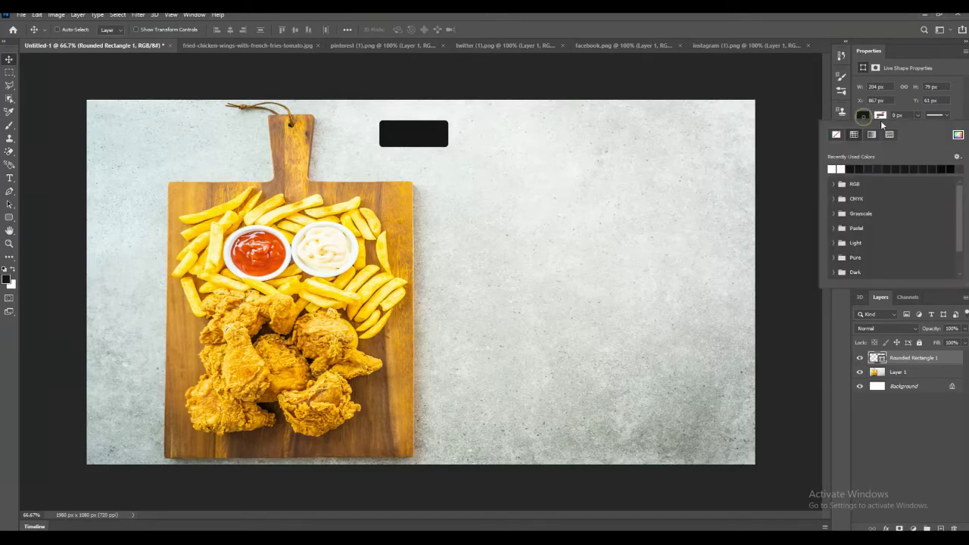
# Step: Set the rounded rectangle's fill to the solid brown colour 8e641c
pyautogui.click(957, 134)
pyautogui.moveTo(460, 230); pyautogui.dragTo(384, 218)
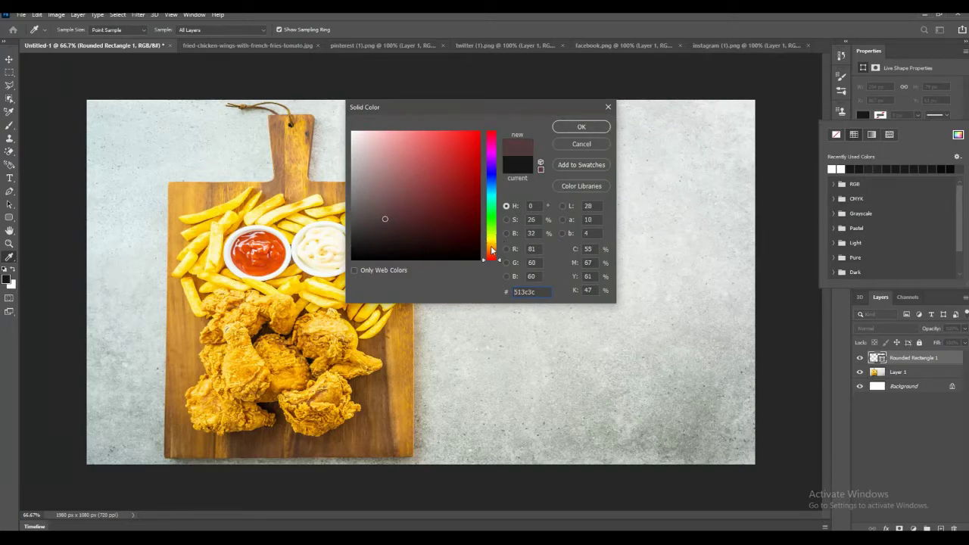
pyautogui.click(491, 247)
pyautogui.click(475, 141)
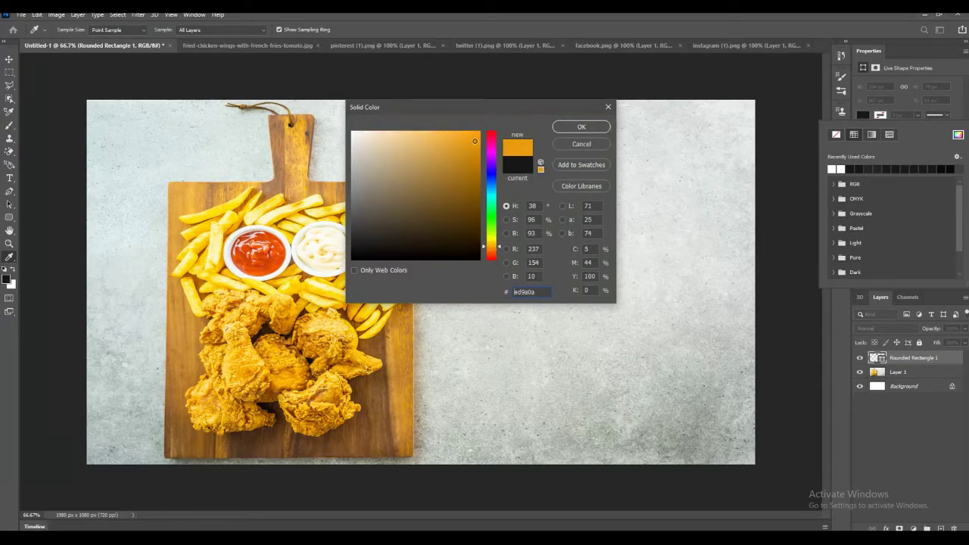
pyautogui.moveTo(475, 141)
pyautogui.mouseDown()
pyautogui.moveTo(469, 188)
pyautogui.moveTo(455, 188)
pyautogui.mouseUp()
pyautogui.click(573, 127)
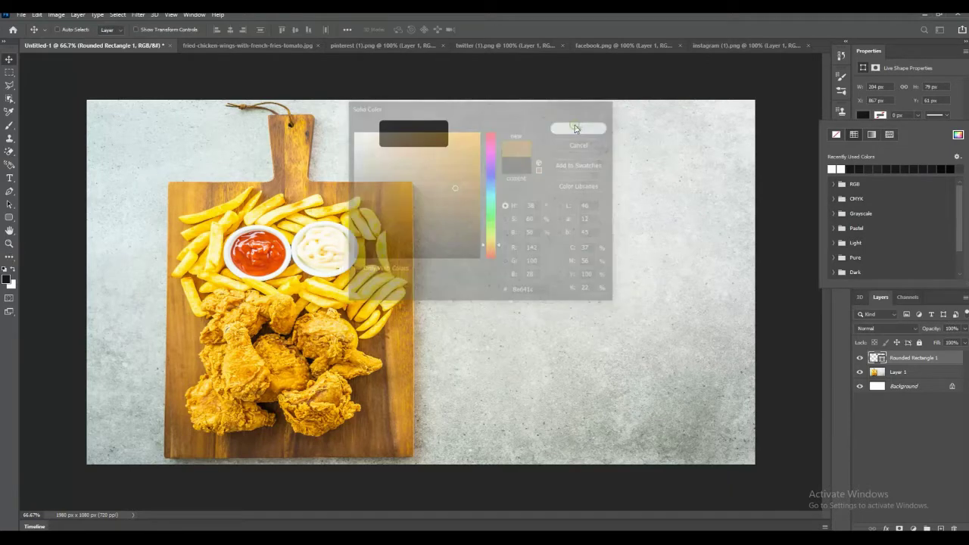
# Step: Move the rounded rectangle up to about X 875, Y 49 px and darken its fill to brown 735218
pyautogui.moveTo(417, 134); pyautogui.dragTo(419, 127)
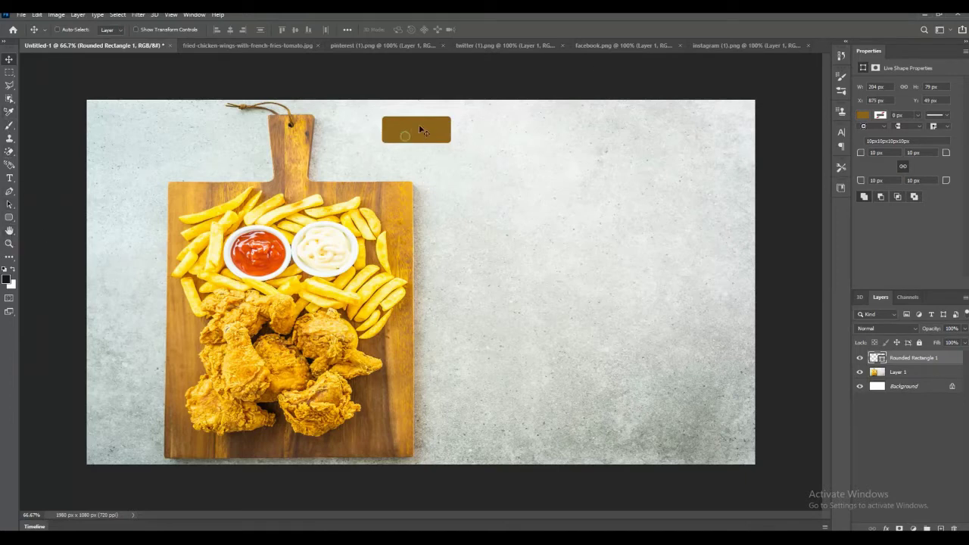
pyautogui.click(863, 115)
pyautogui.click(958, 135)
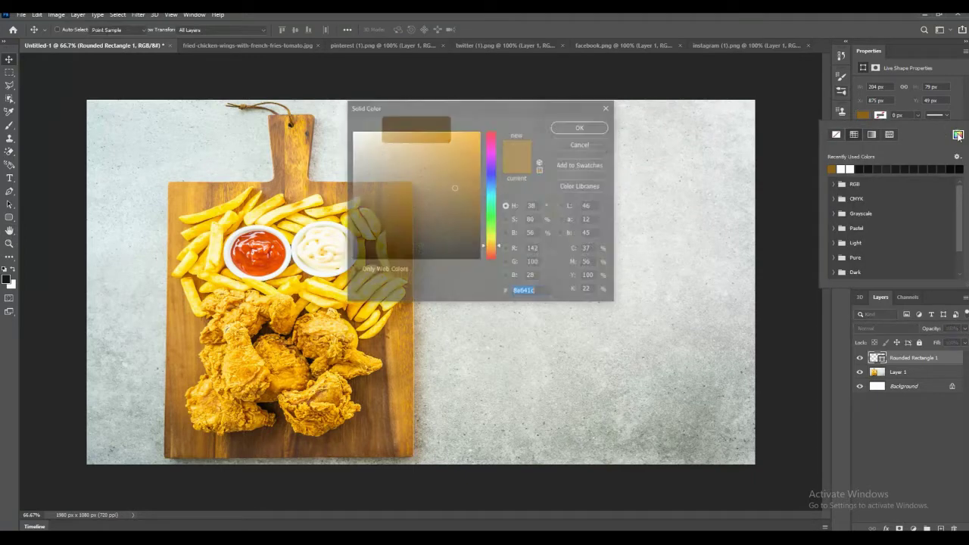
pyautogui.moveTo(451, 188); pyautogui.dragTo(454, 202)
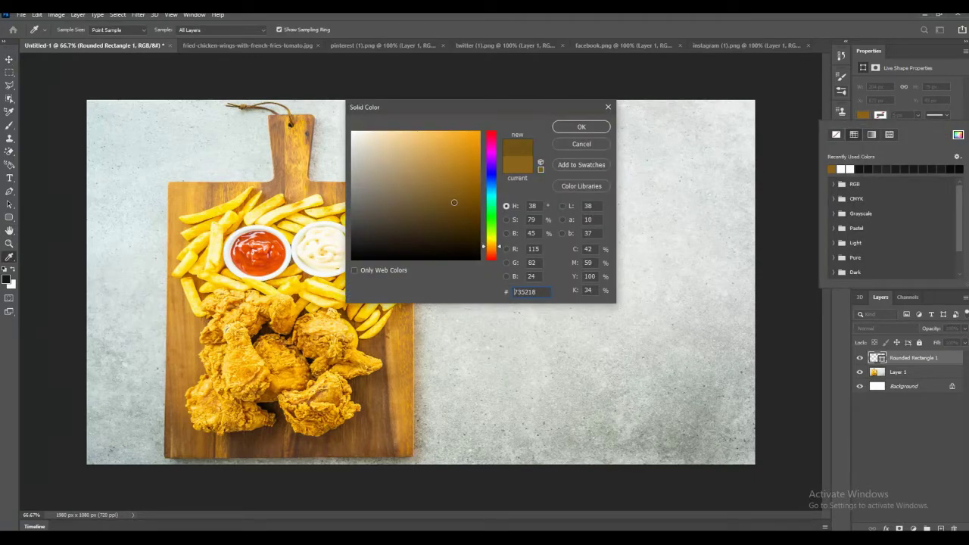
pyautogui.click(581, 126)
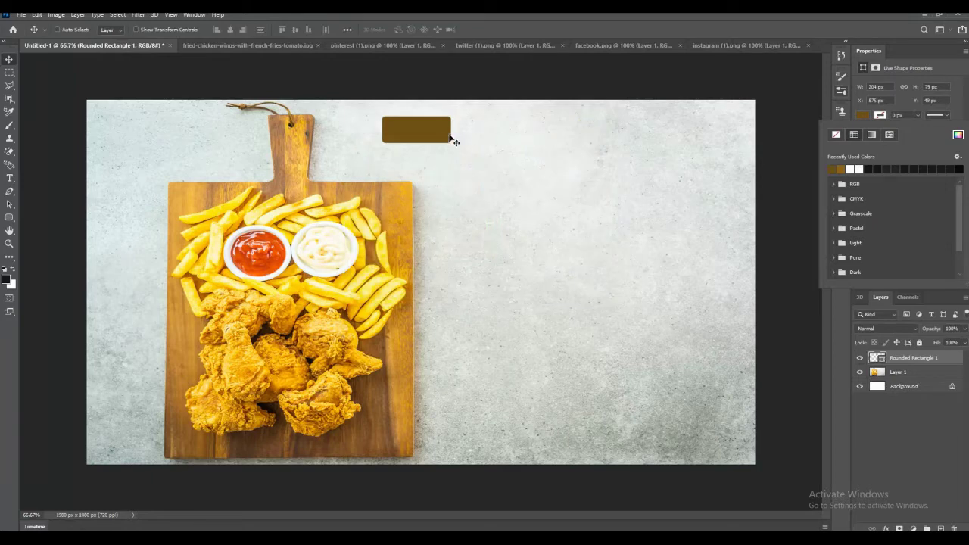
# Step: Fill the rounded rectangle with dark brown 603e22 sampled from the cutting board's lower part and position it at X 875, Y 28 px
pyautogui.moveTo(434, 139)
pyautogui.mouseDown()
pyautogui.moveTo(435, 126)
pyautogui.moveTo(428, 131)
pyautogui.moveTo(437, 130)
pyautogui.mouseUp()
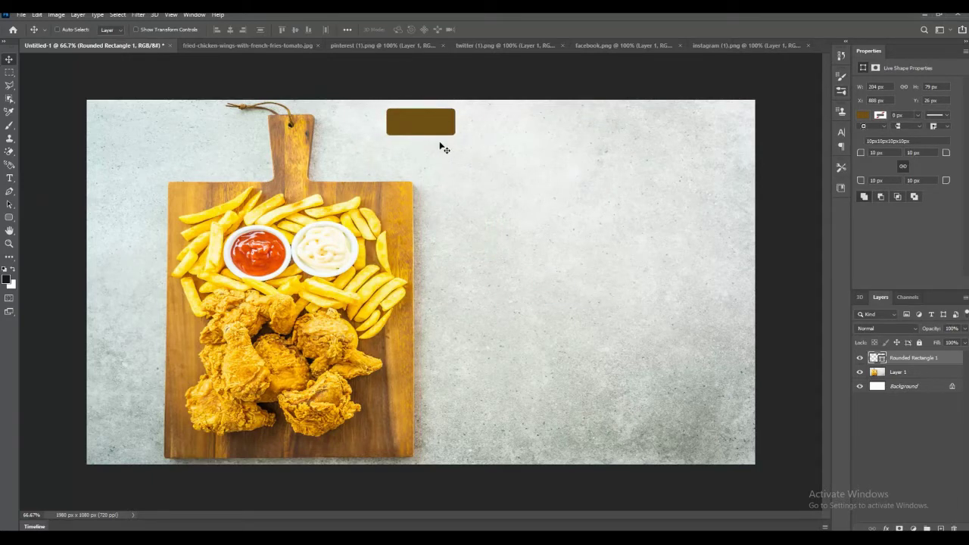
pyautogui.click(862, 116)
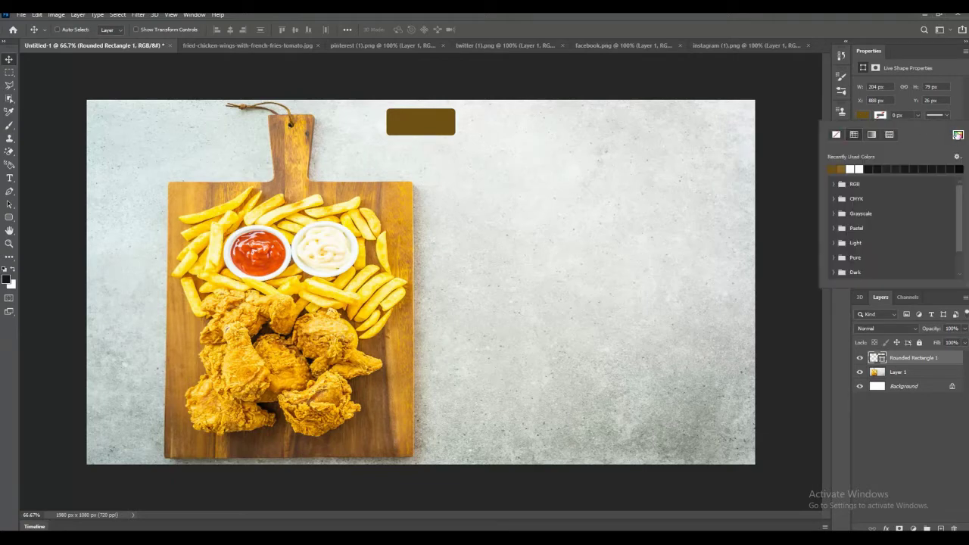
pyautogui.click(957, 134)
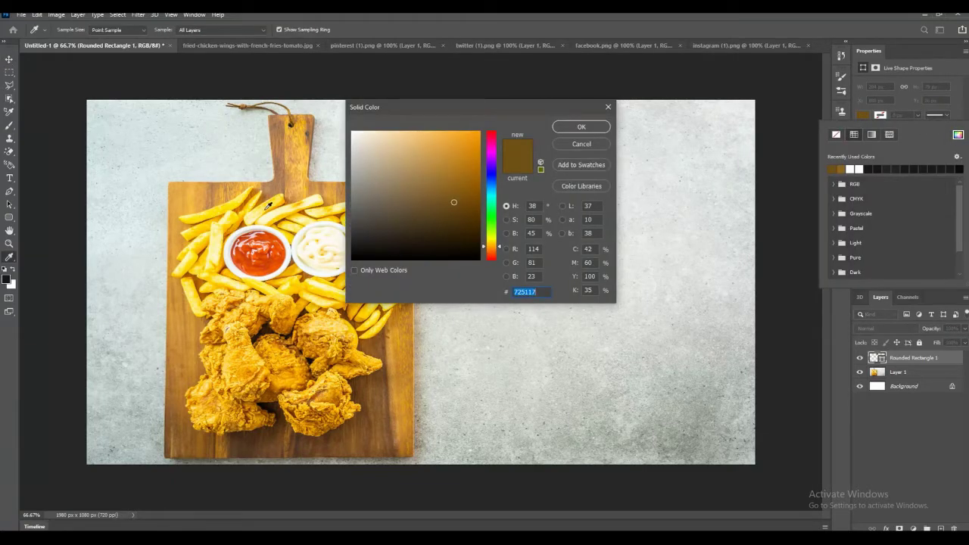
pyautogui.click(277, 145)
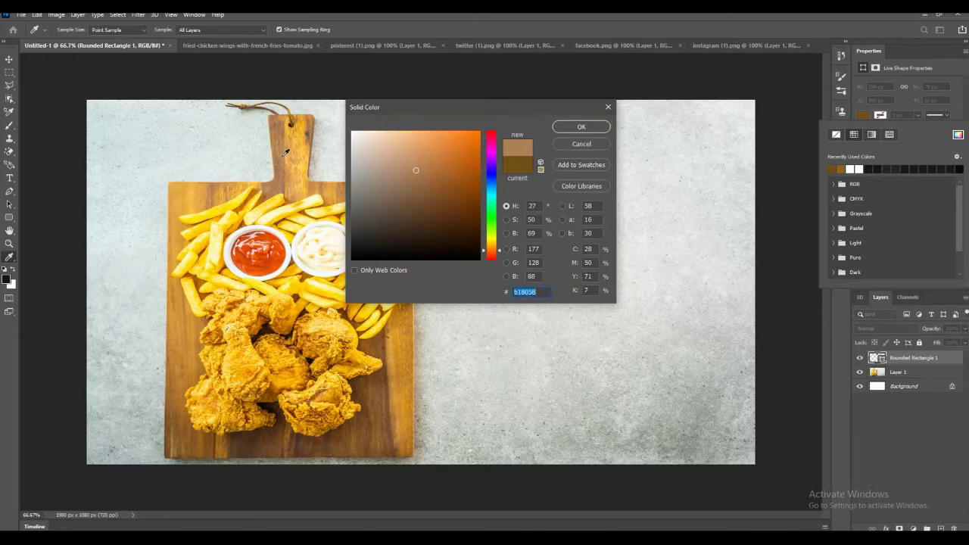
pyautogui.click(281, 165)
pyautogui.click(280, 175)
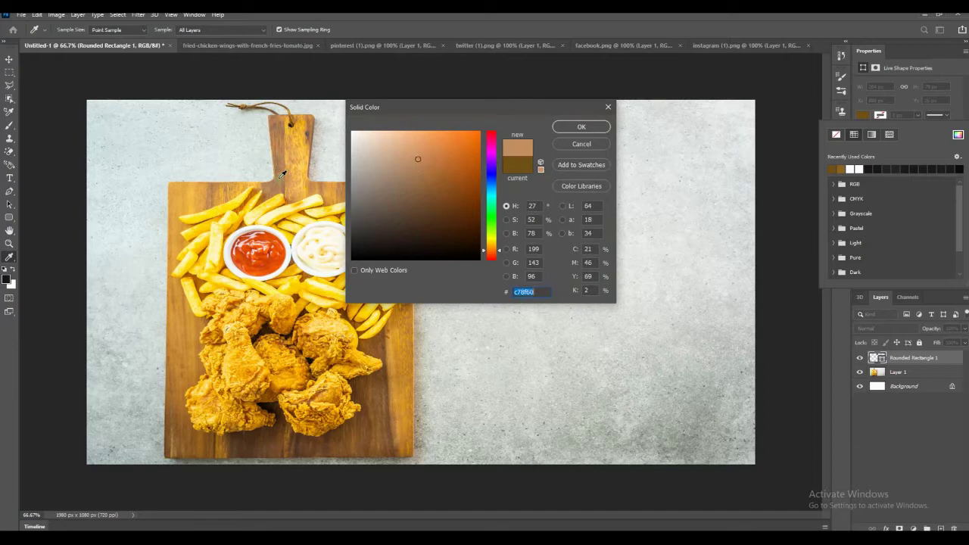
pyautogui.click(267, 443)
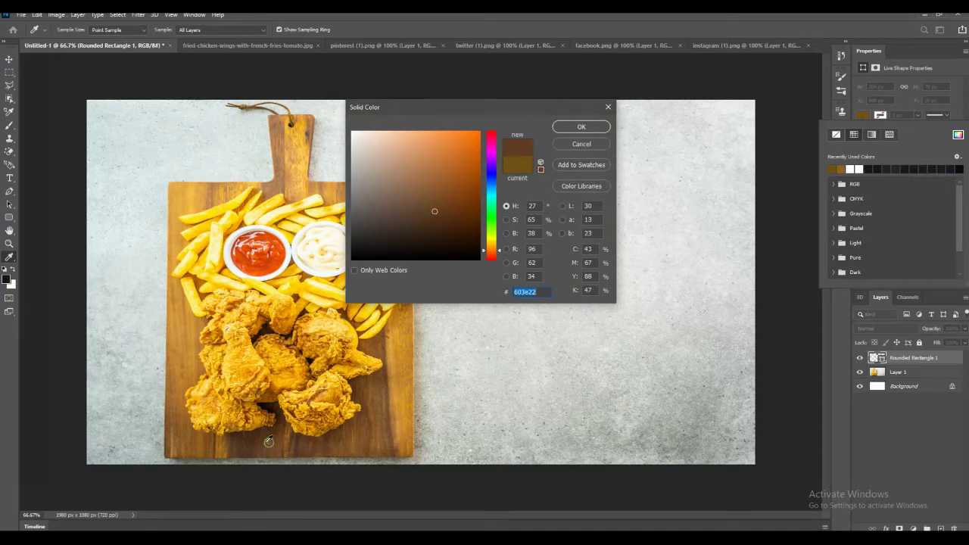
pyautogui.click(580, 127)
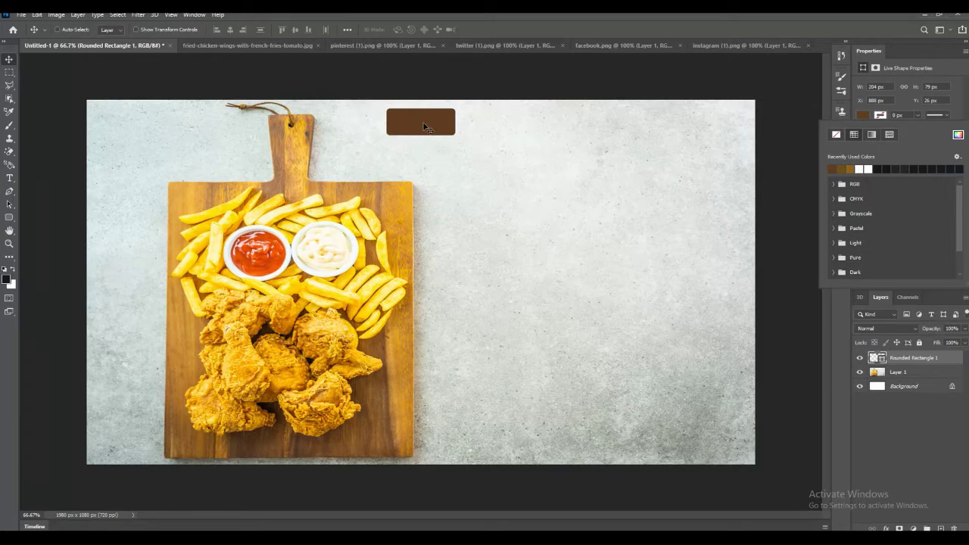
pyautogui.moveTo(424, 126)
pyautogui.mouseDown()
pyautogui.moveTo(454, 127)
pyautogui.moveTo(417, 126)
pyautogui.mouseUp()
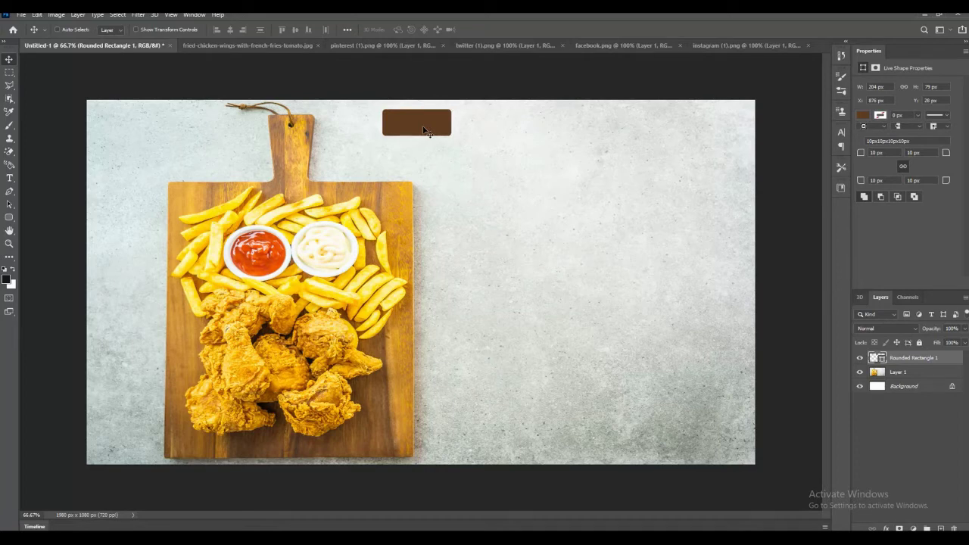
pyautogui.moveTo(425, 131)
pyautogui.mouseDown()
pyautogui.moveTo(456, 124)
pyautogui.moveTo(423, 131)
pyautogui.mouseUp()
pyautogui.rightClick(928, 357)
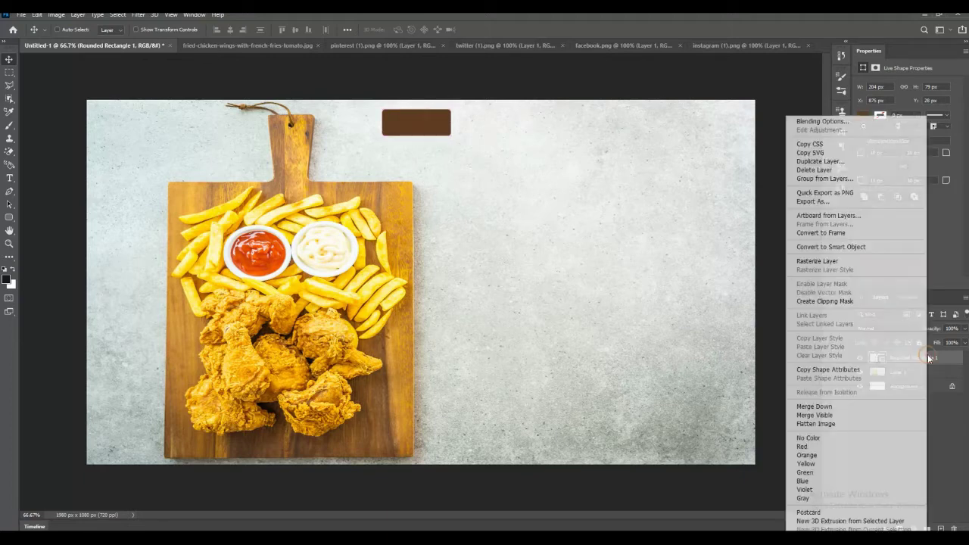
pyautogui.press('Escape')
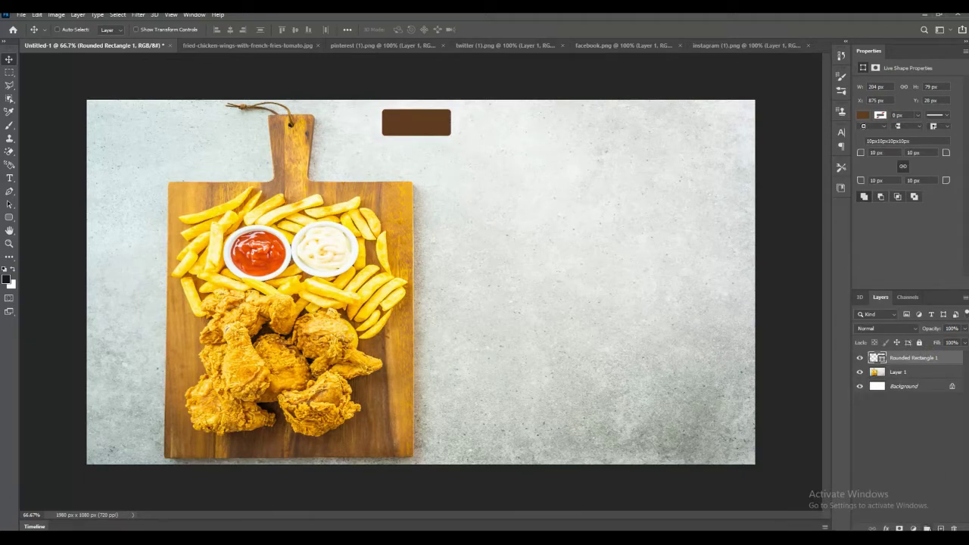
pyautogui.click(941, 528)
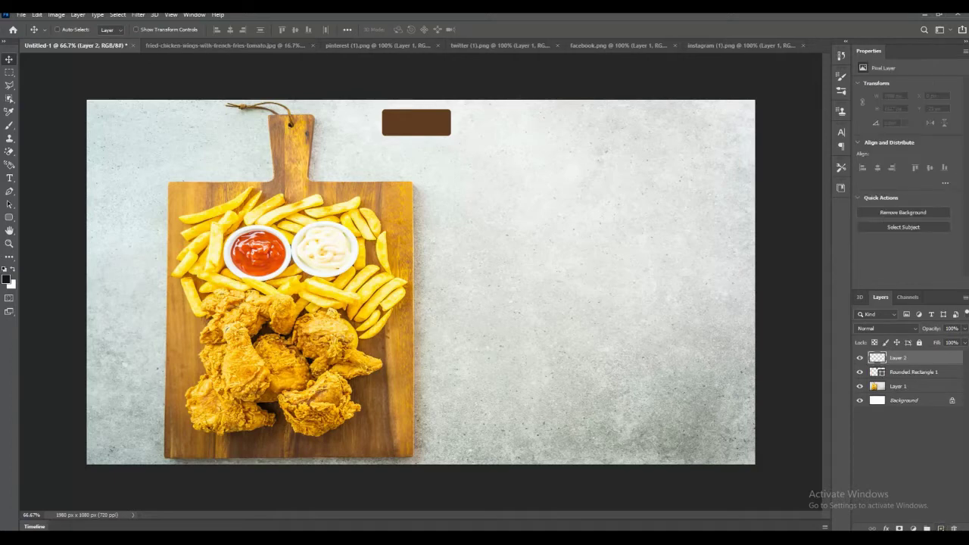
pyautogui.hotkey('ctrl', 'z')
# Step: Duplicate the rounded rectangle layer and place the copy on the right of the original at X 1097, Y 28 px
pyautogui.rightClick(936, 361)
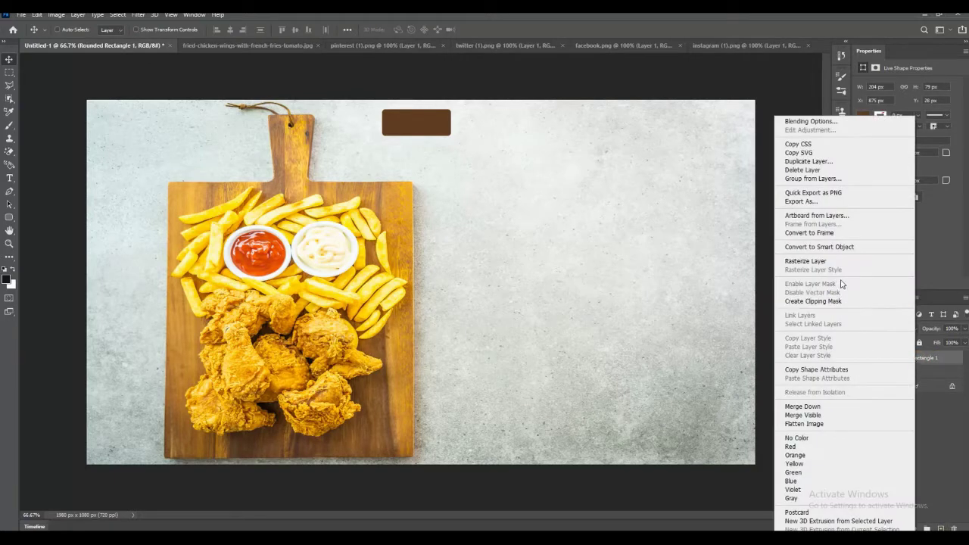
pyautogui.click(808, 161)
pyautogui.press('Return')
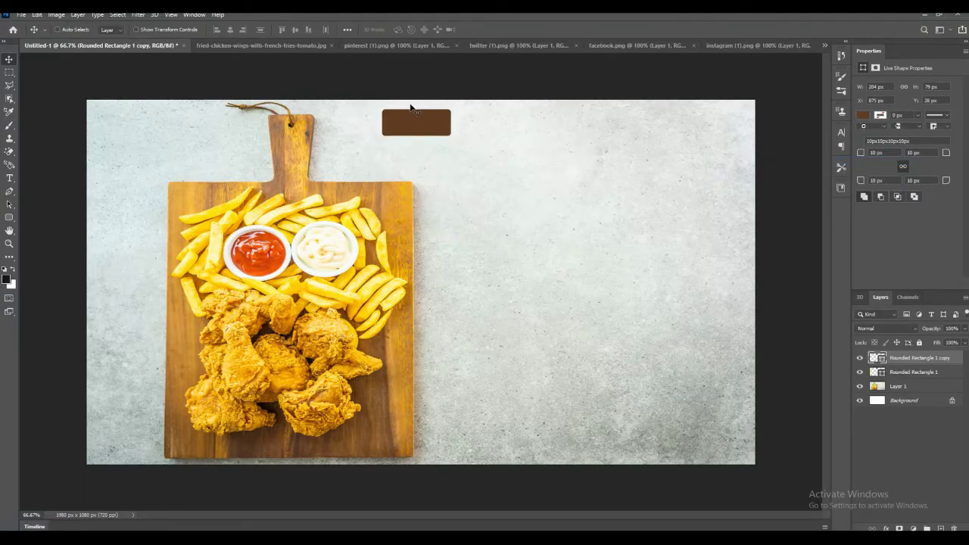
pyautogui.moveTo(409, 130); pyautogui.dragTo(484, 128)
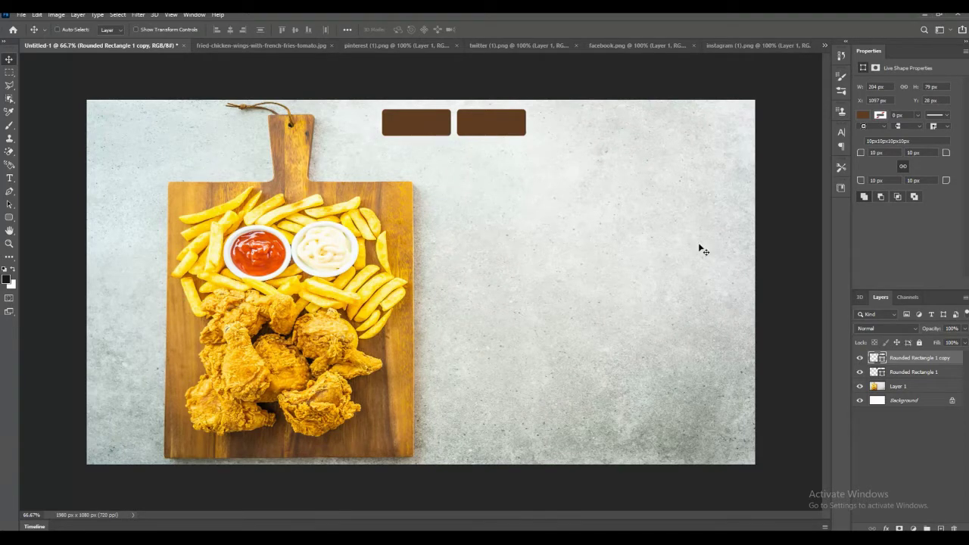
# Step: Try a solid dark brown stroke on the original rounded rectangle, testing small stroke widths
pyautogui.click(906, 373)
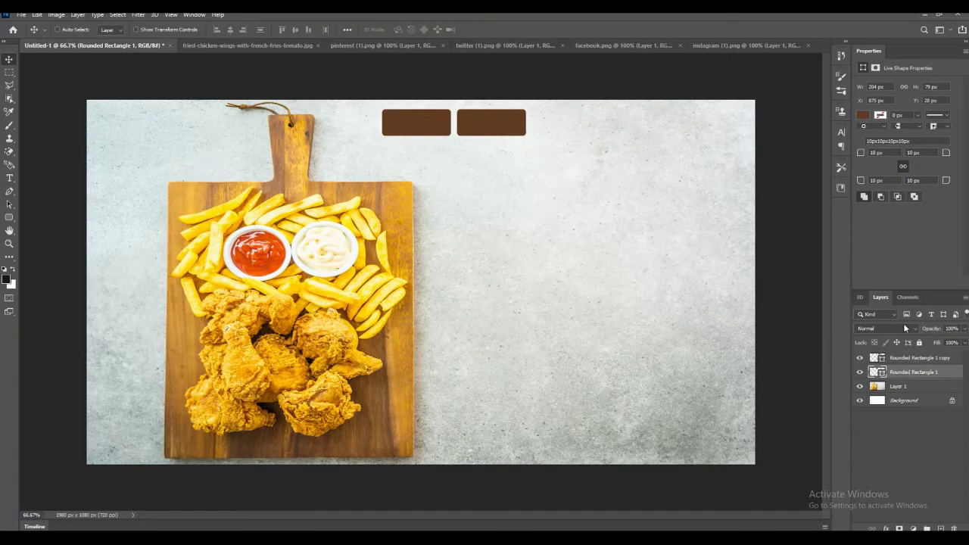
pyautogui.click(879, 116)
pyautogui.click(880, 118)
pyautogui.click(879, 117)
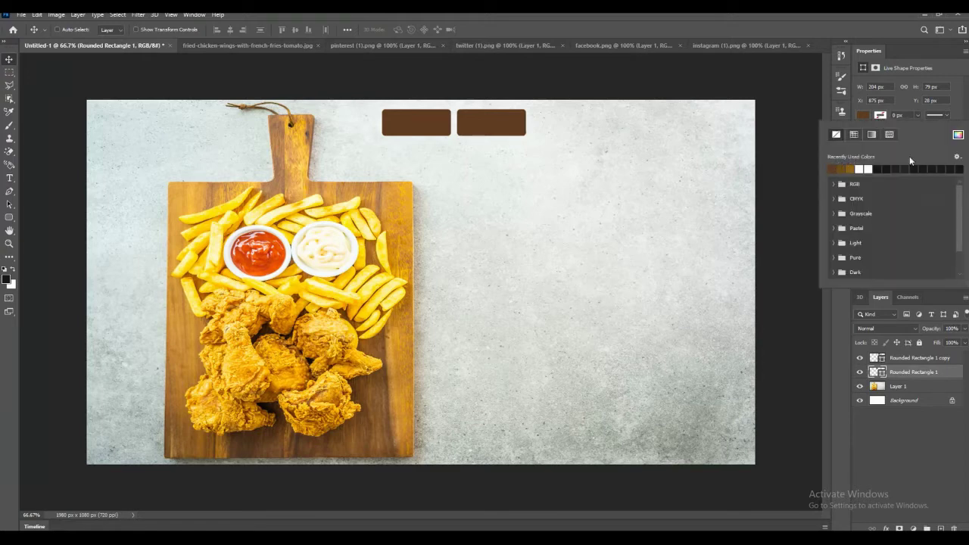
pyautogui.click(958, 134)
pyautogui.moveTo(463, 239); pyautogui.dragTo(492, 254)
pyautogui.moveTo(474, 216); pyautogui.dragTo(459, 233)
pyautogui.click(573, 129)
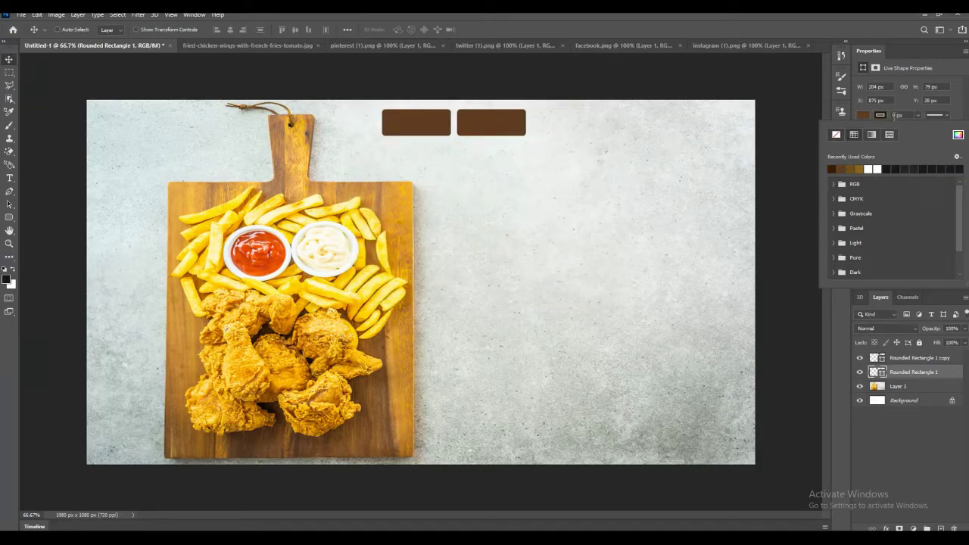
pyautogui.click(904, 114)
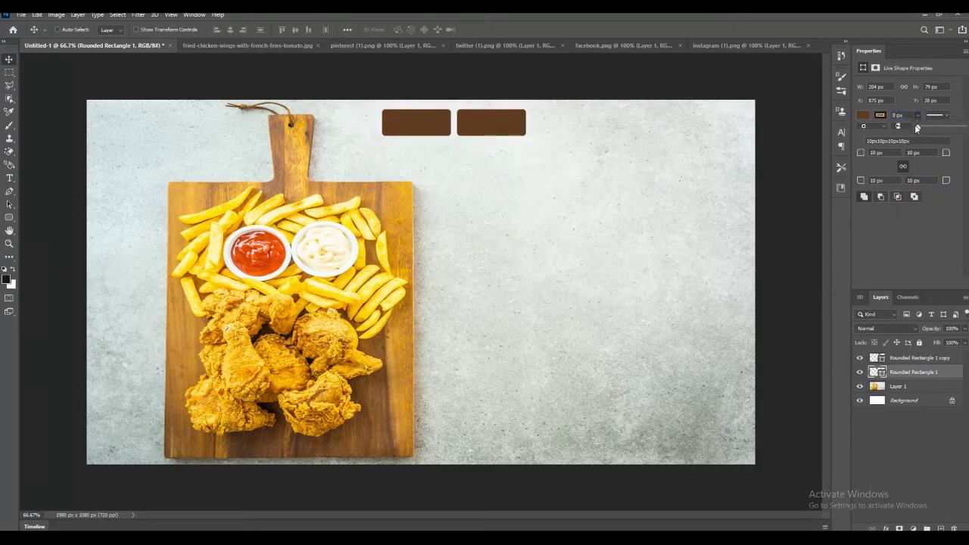
pyautogui.moveTo(922, 130); pyautogui.dragTo(927, 131)
pyautogui.moveTo(923, 126); pyautogui.dragTo(913, 126)
# Step: Delete the duplicate rounded rectangle layer
pyautogui.click(913, 356)
pyautogui.press('Delete')
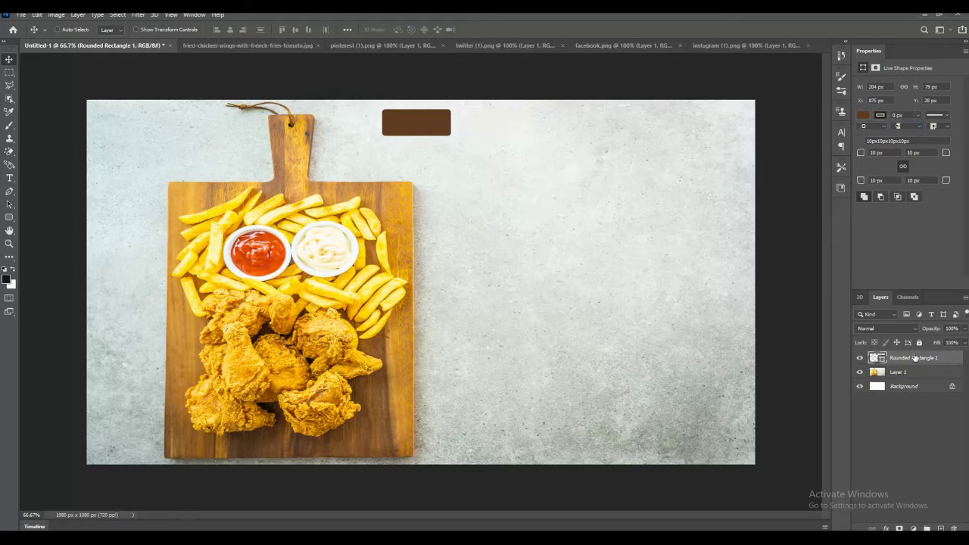
pyautogui.doubleClick(913, 357)
pyautogui.press('Return')
# Step: Add an outside Stroke layer style to the rounded rectangle in dark brown 322009, with 75% opacity and a slightly larger size
pyautogui.doubleClick(948, 363)
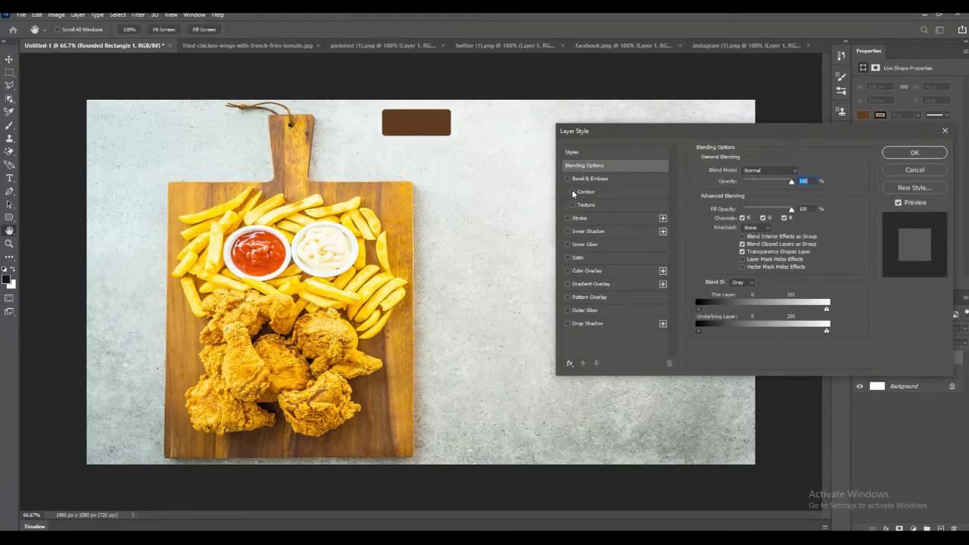
pyautogui.click(568, 218)
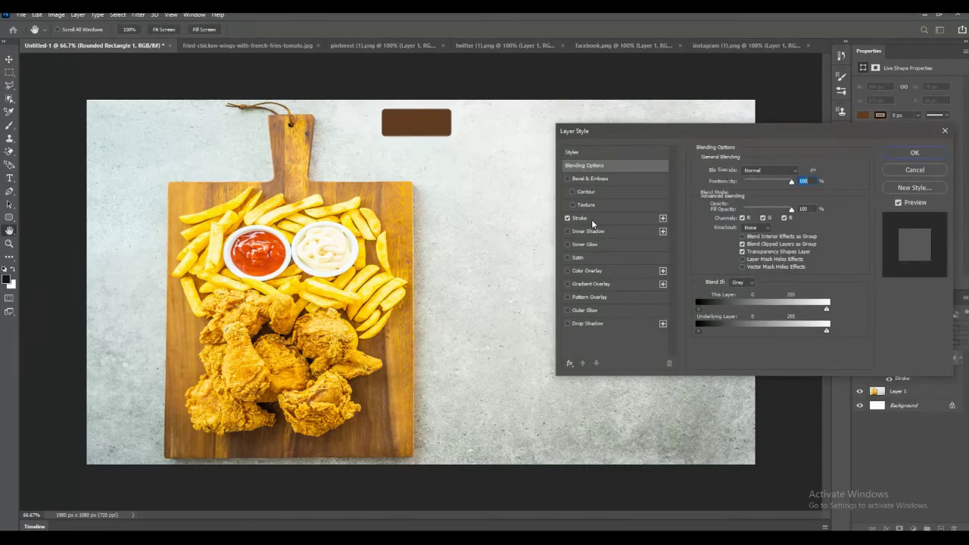
pyautogui.click(591, 219)
pyautogui.click(721, 243)
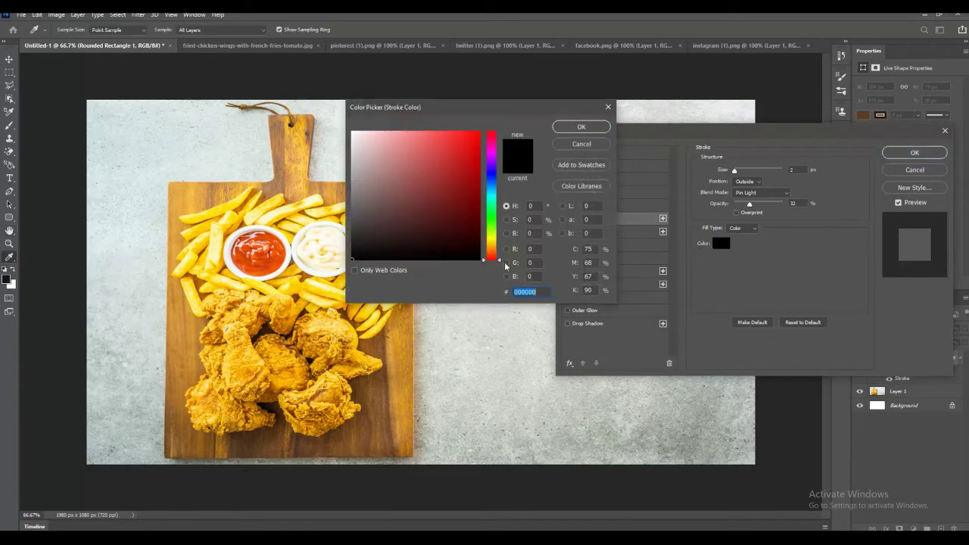
pyautogui.click(493, 247)
pyautogui.moveTo(492, 247); pyautogui.dragTo(493, 249)
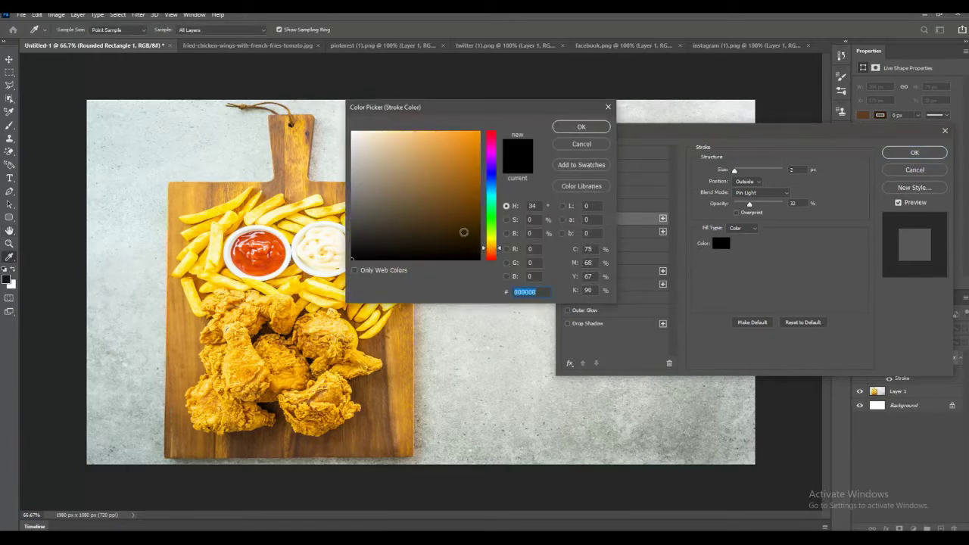
pyautogui.click(465, 236)
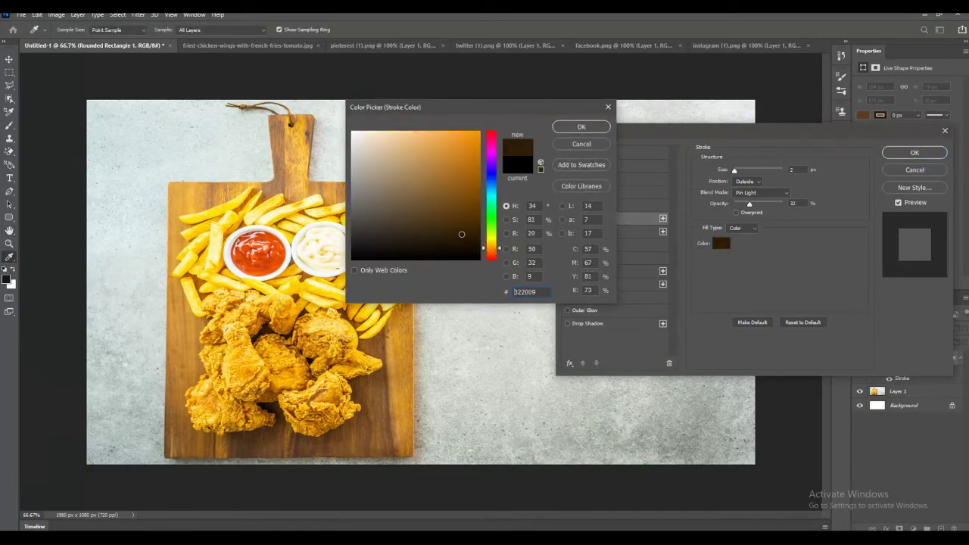
pyautogui.click(576, 129)
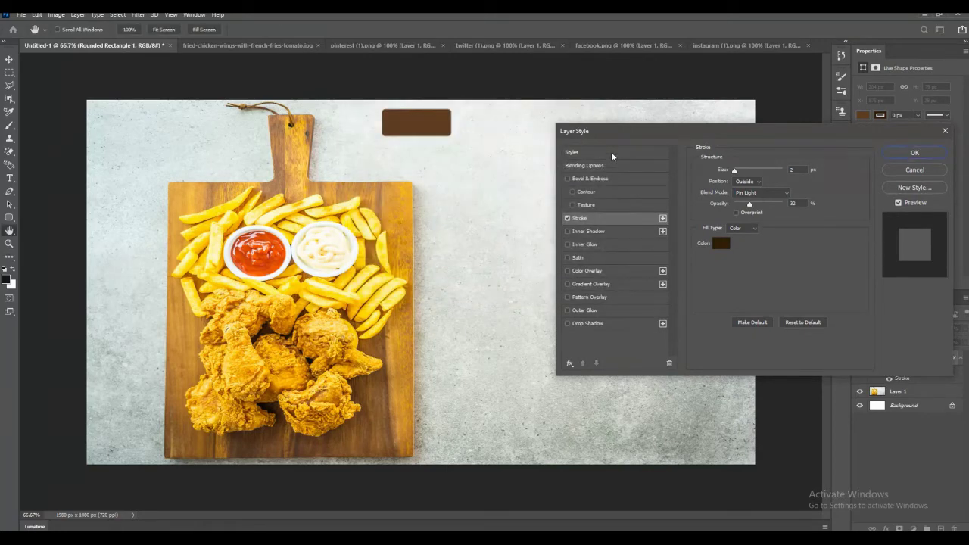
pyautogui.moveTo(749, 206); pyautogui.dragTo(770, 202)
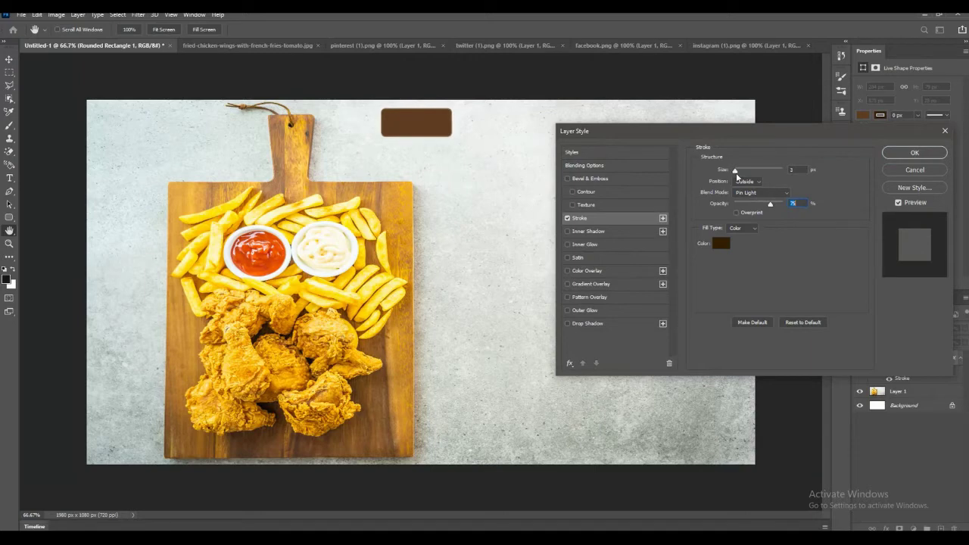
pyautogui.moveTo(735, 172); pyautogui.dragTo(736, 172)
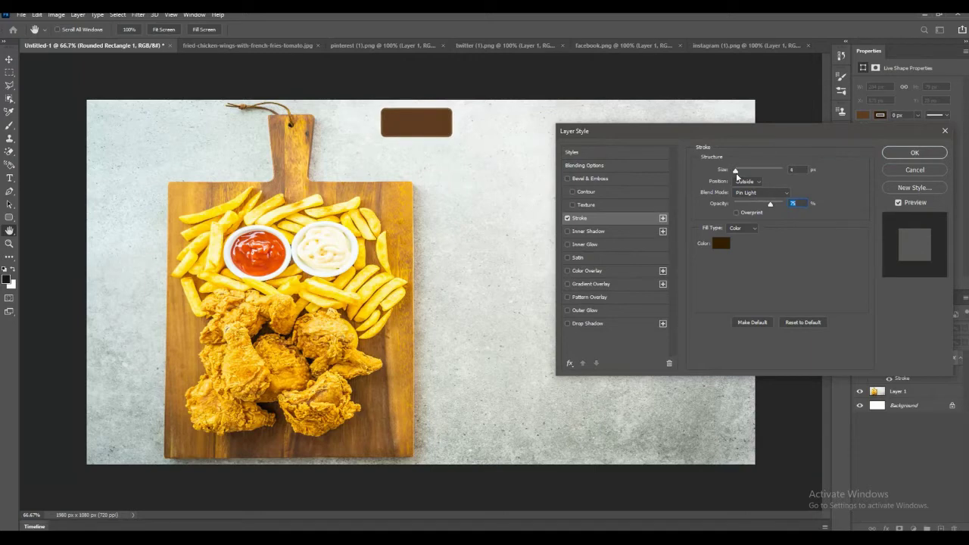
# Step: Add an Inner Shadow to the rounded rectangle with 48% opacity and a -94° angle, and apply the layer style
pyautogui.click(583, 231)
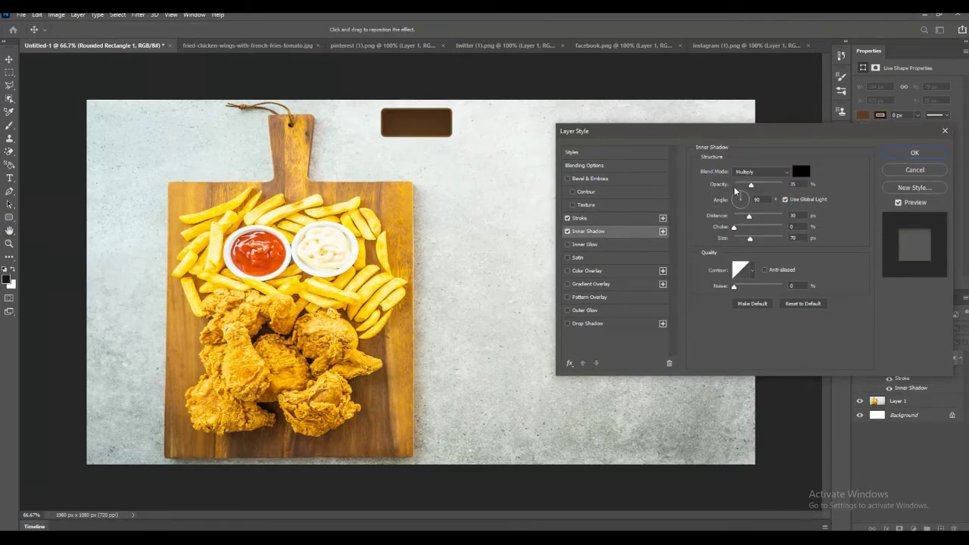
pyautogui.moveTo(751, 186); pyautogui.dragTo(757, 186)
pyautogui.moveTo(741, 195); pyautogui.dragTo(742, 204)
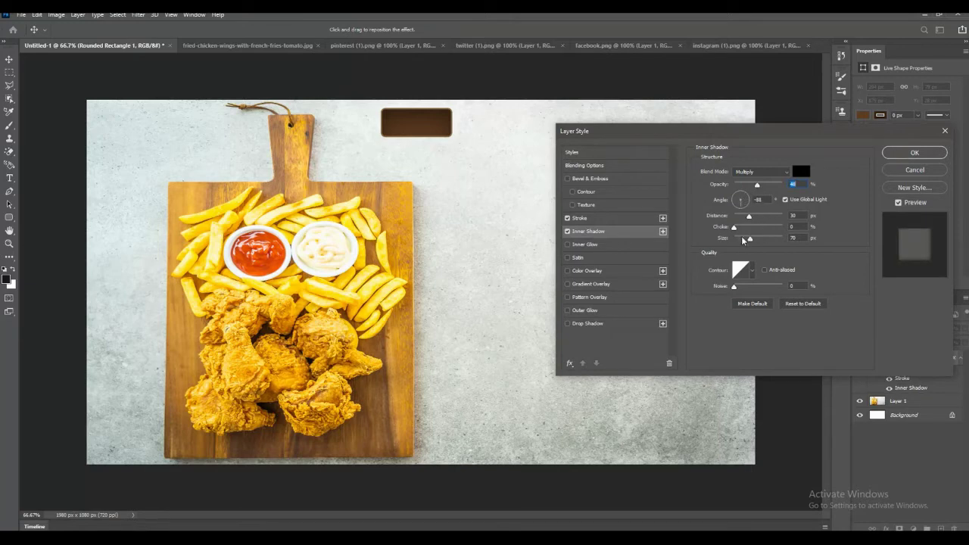
pyautogui.click(752, 205)
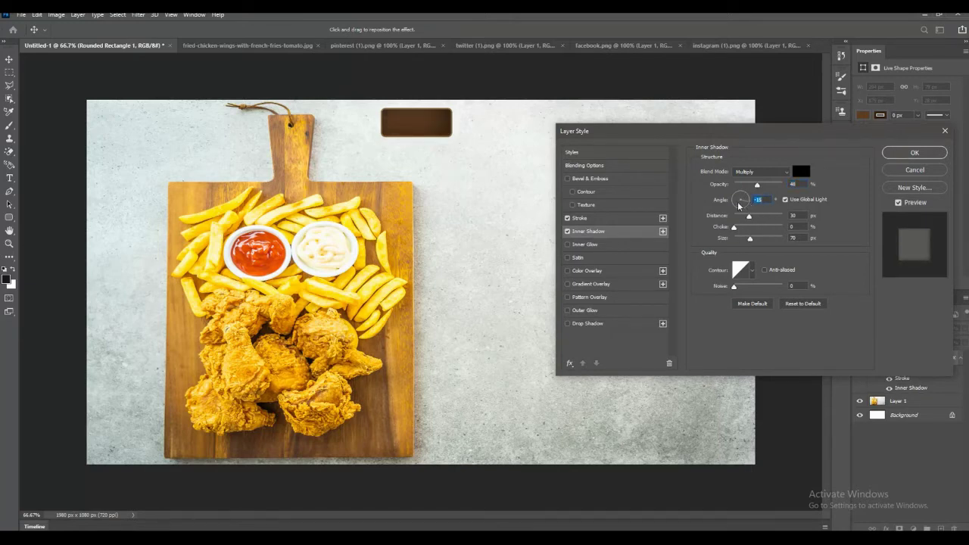
pyautogui.moveTo(752, 206); pyautogui.dragTo(730, 208)
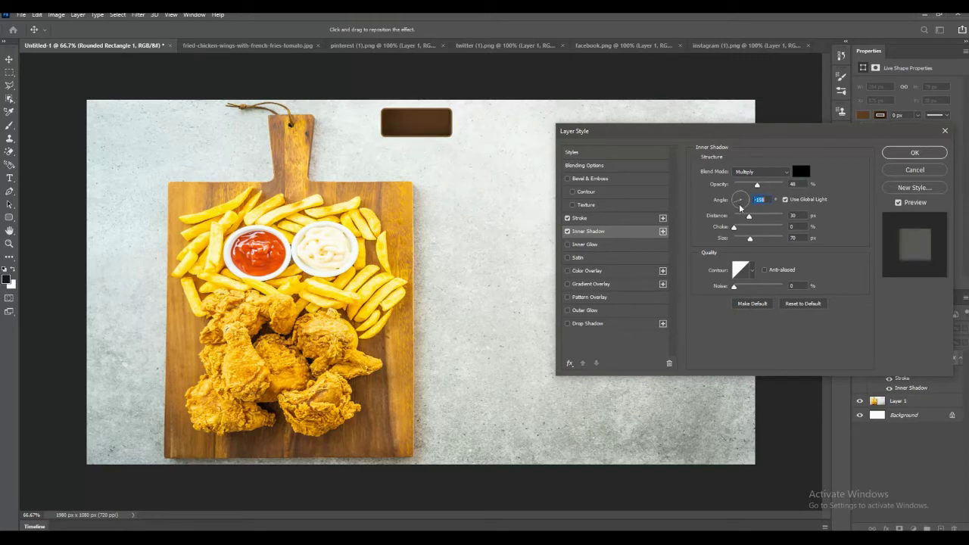
pyautogui.click(738, 212)
pyautogui.click(740, 213)
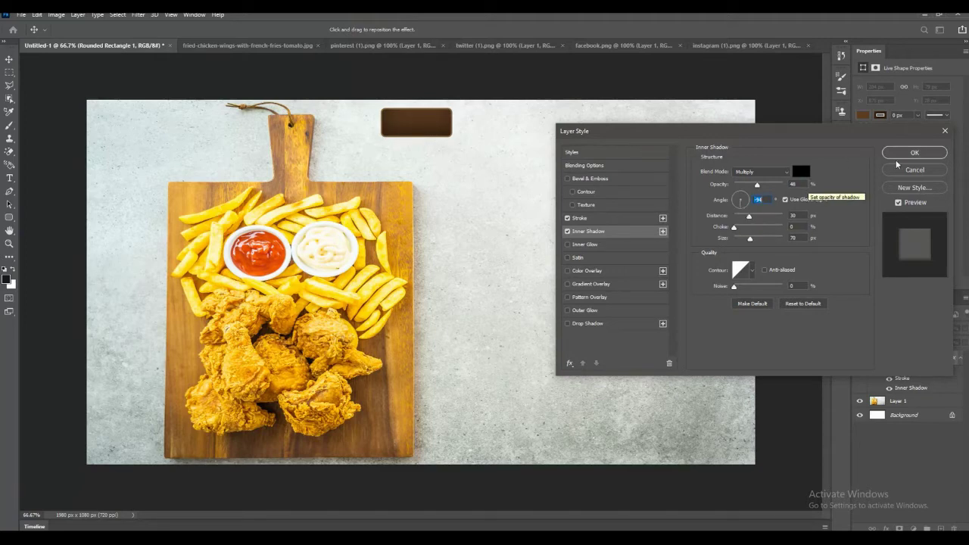
pyautogui.click(925, 157)
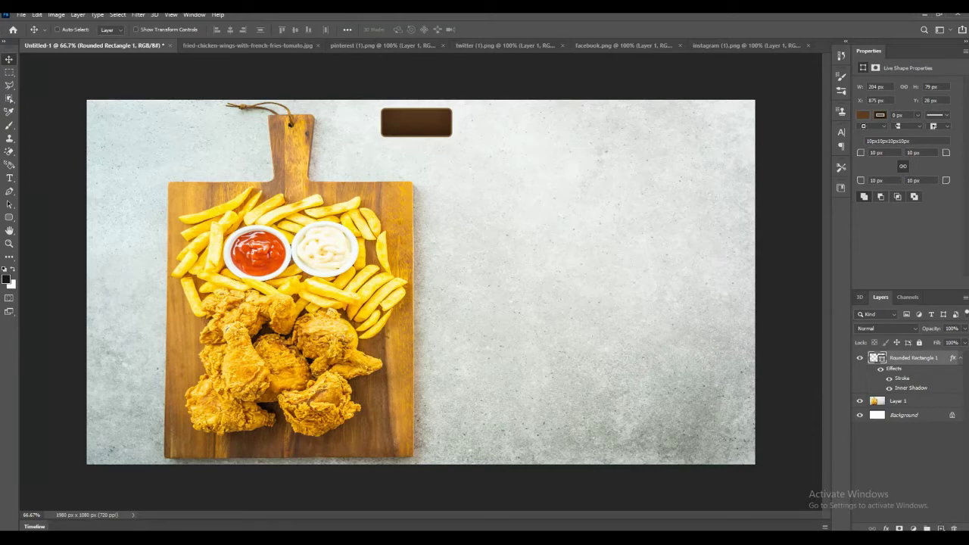
# Step: Duplicate the styled rounded rectangle and place the copy to its right at X 1097, Y 28 px
pyautogui.rightClick(921, 362)
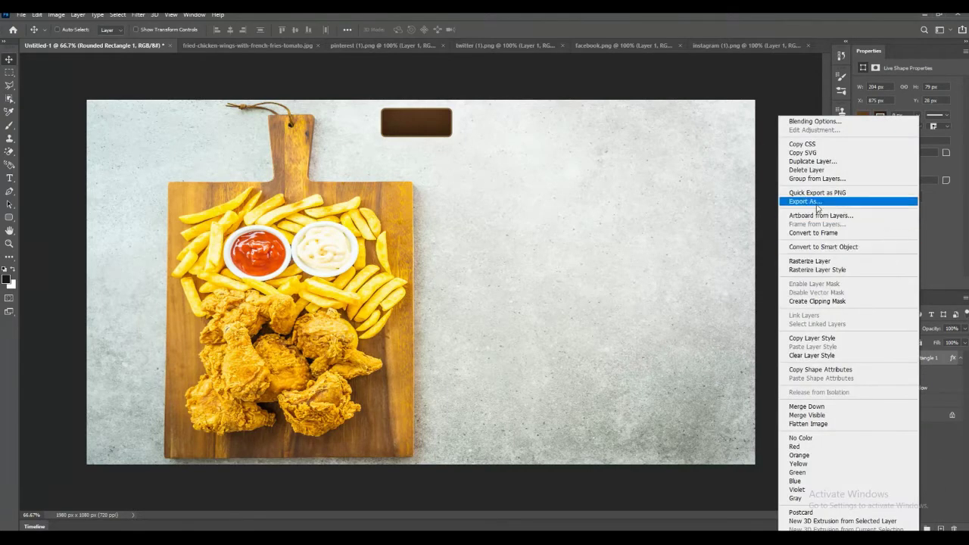
pyautogui.click(812, 162)
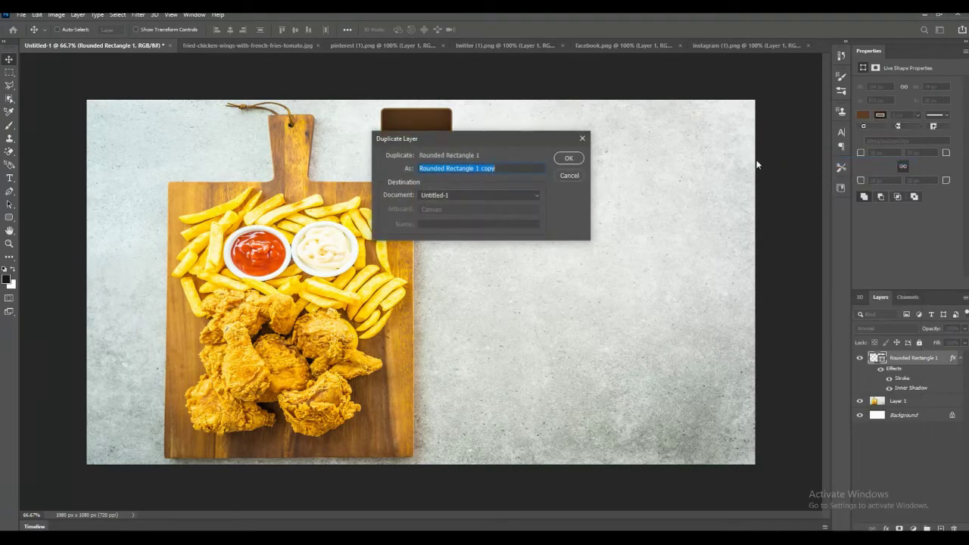
pyautogui.click(569, 158)
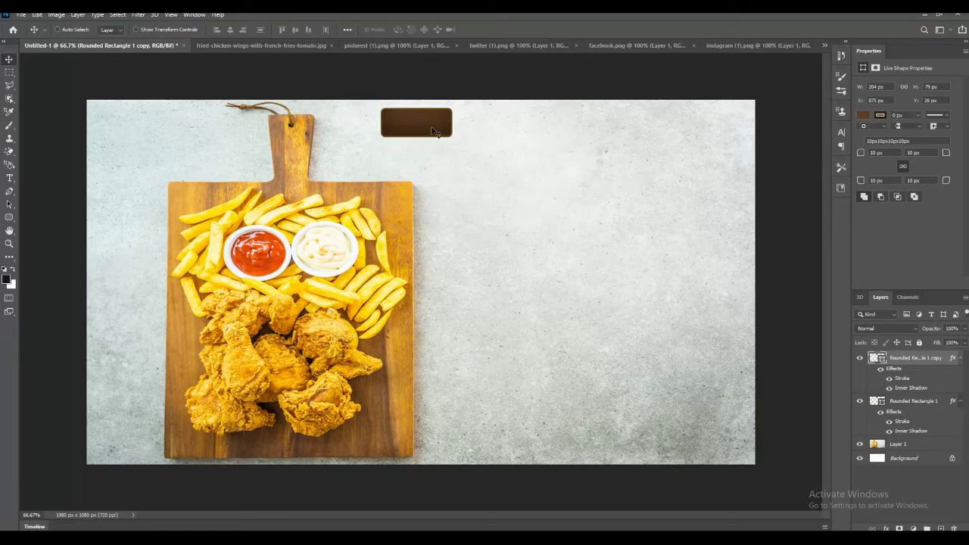
pyautogui.moveTo(431, 131); pyautogui.dragTo(508, 132)
# Step: Duplicate the second button and place the copy beside it at X 1319, Y 28 px, keeping equal spacing
pyautogui.rightClick(912, 359)
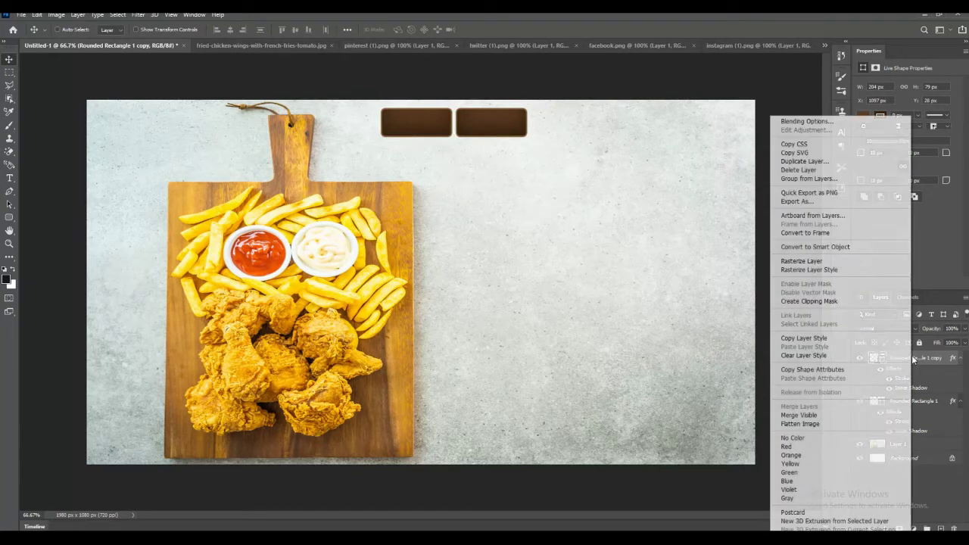
pyautogui.click(806, 162)
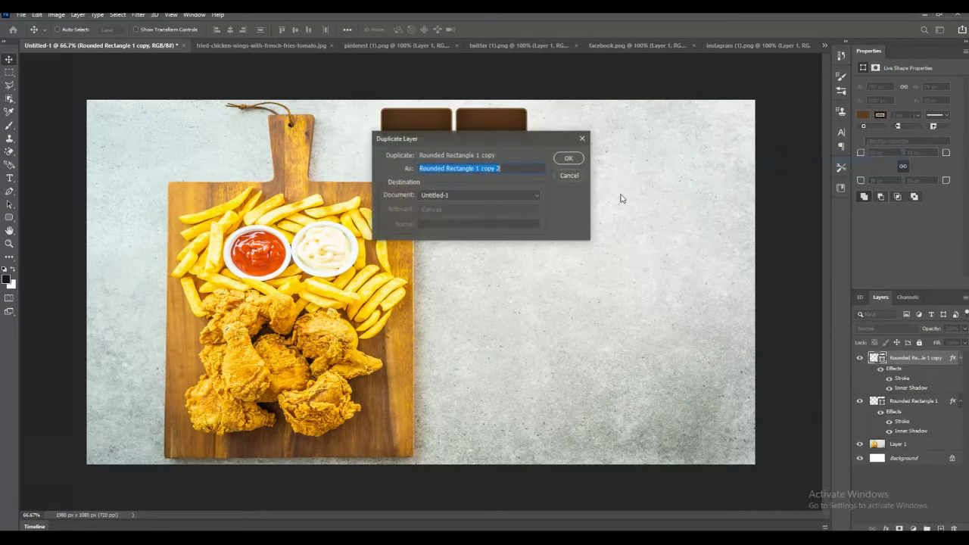
pyautogui.click(569, 159)
pyautogui.moveTo(511, 137); pyautogui.dragTo(582, 133)
# Step: Duplicate the third button and place the copy beside it at X 1541, Y 28 px
pyautogui.rightClick(914, 359)
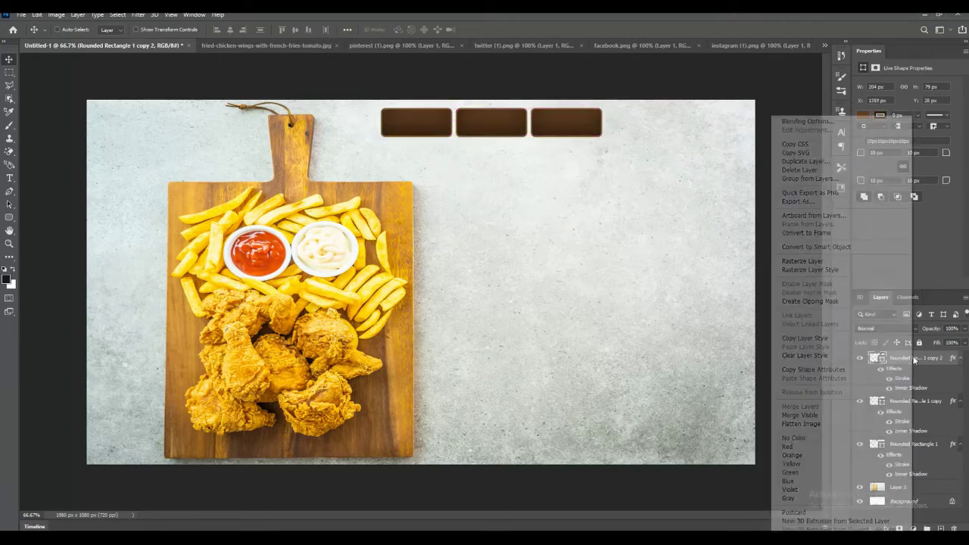
pyautogui.click(819, 163)
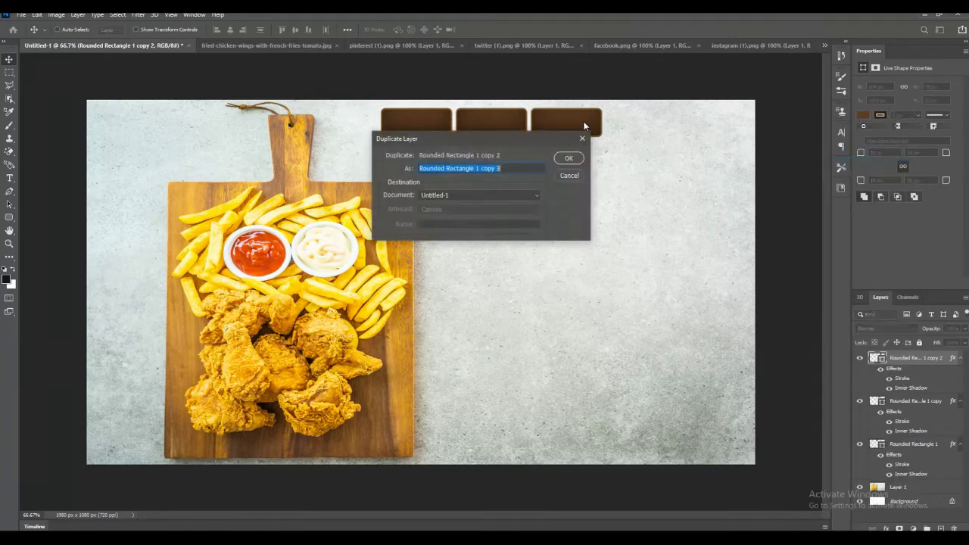
pyautogui.click(570, 158)
pyautogui.moveTo(571, 136); pyautogui.dragTo(642, 134)
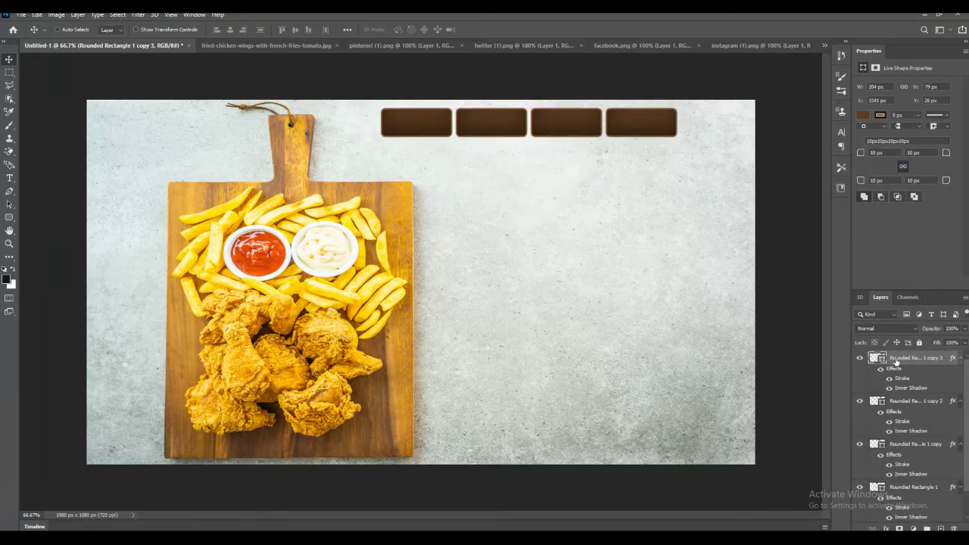
# Step: Duplicate the fourth button and place the copy at X 1763, Y 28 px to complete the row of five
pyautogui.rightClick(896, 362)
pyautogui.click(802, 162)
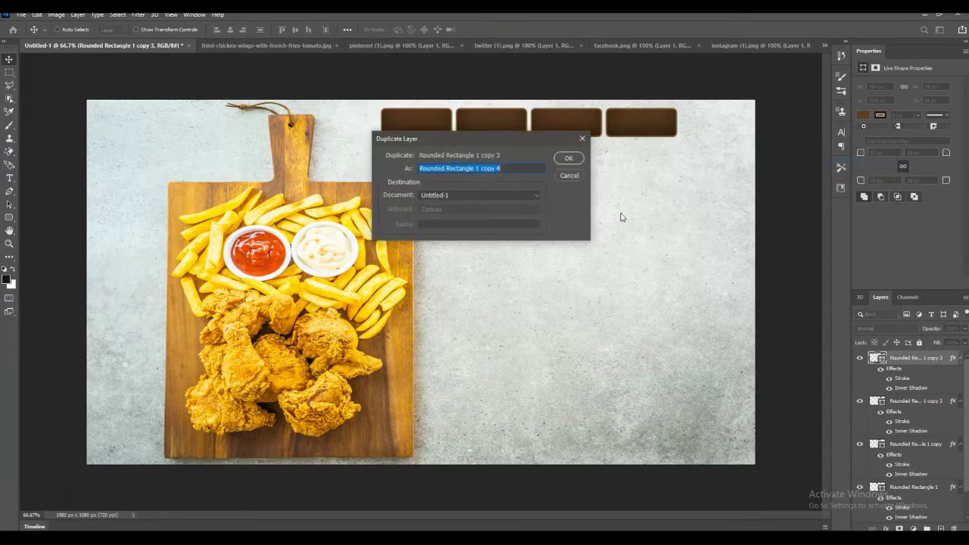
pyautogui.click(570, 158)
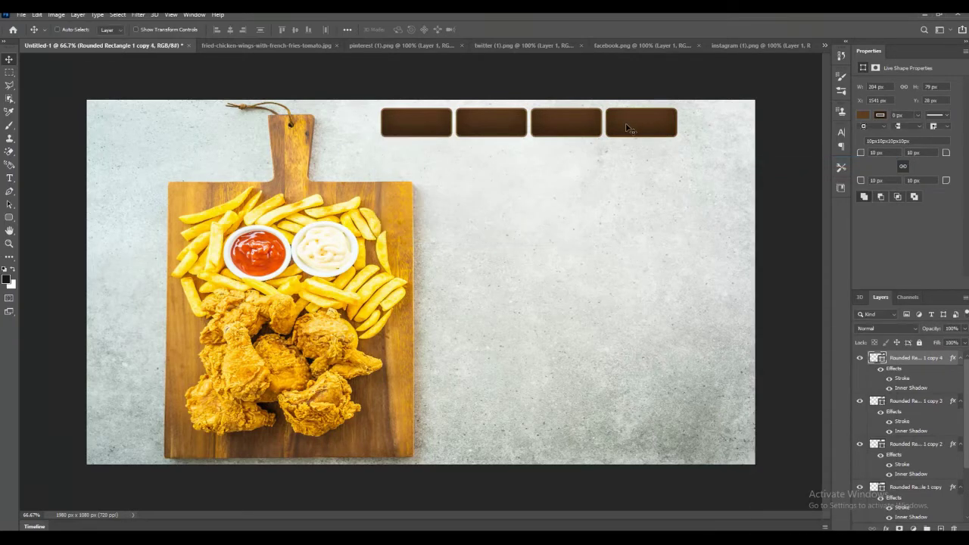
pyautogui.moveTo(630, 129); pyautogui.dragTo(699, 130)
pyautogui.moveTo(699, 130); pyautogui.dragTo(700, 131)
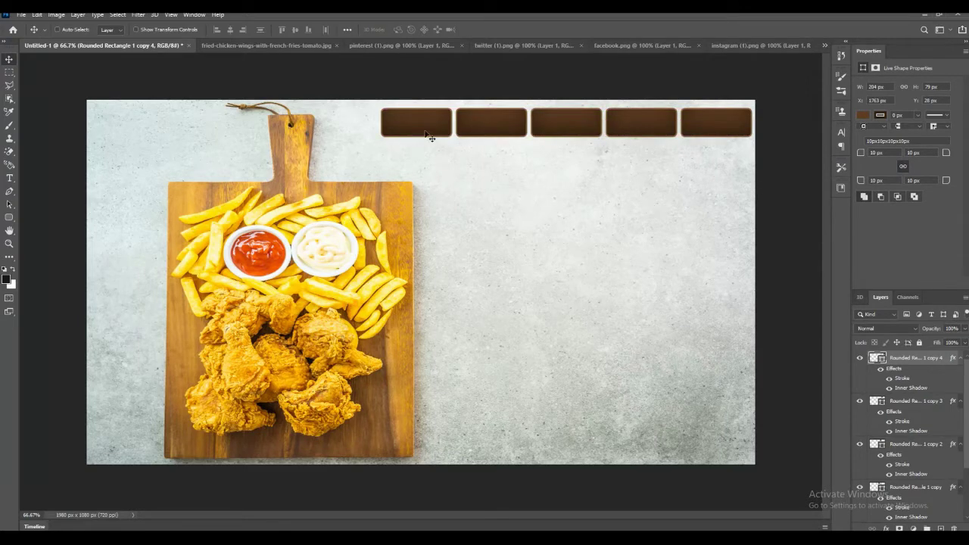
# Step: Select all five rounded rectangle layers and shift the row left to X 848, Y 28 px
pyautogui.keyDown('shift'); pyautogui.click(918, 401); pyautogui.keyUp('shift')
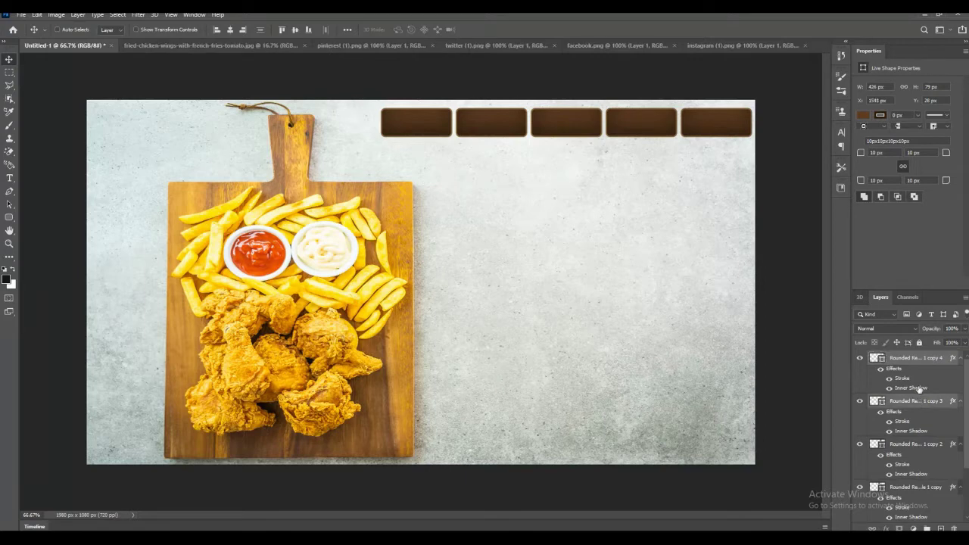
pyautogui.keyDown('shift'); pyautogui.click(932, 443); pyautogui.keyUp('shift')
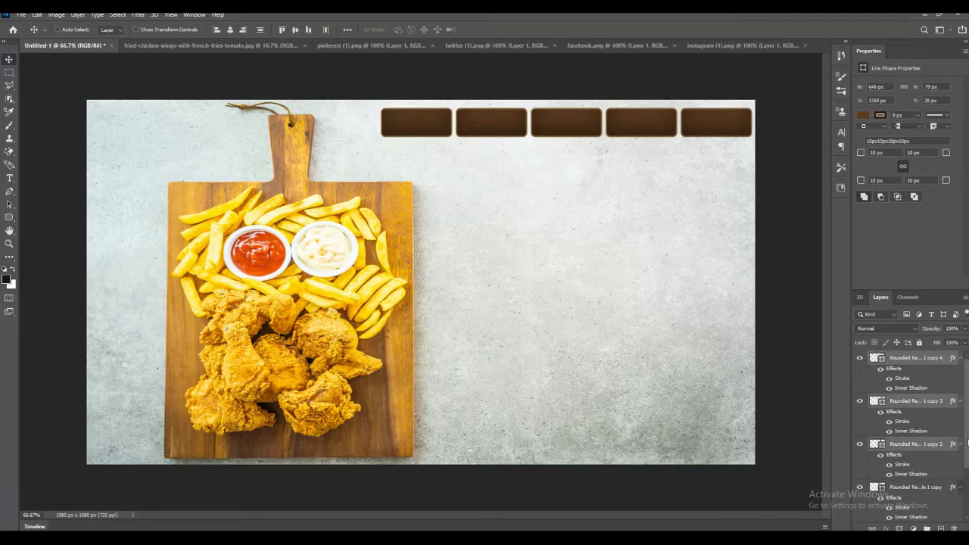
pyautogui.moveTo(967, 443); pyautogui.dragTo(967, 495)
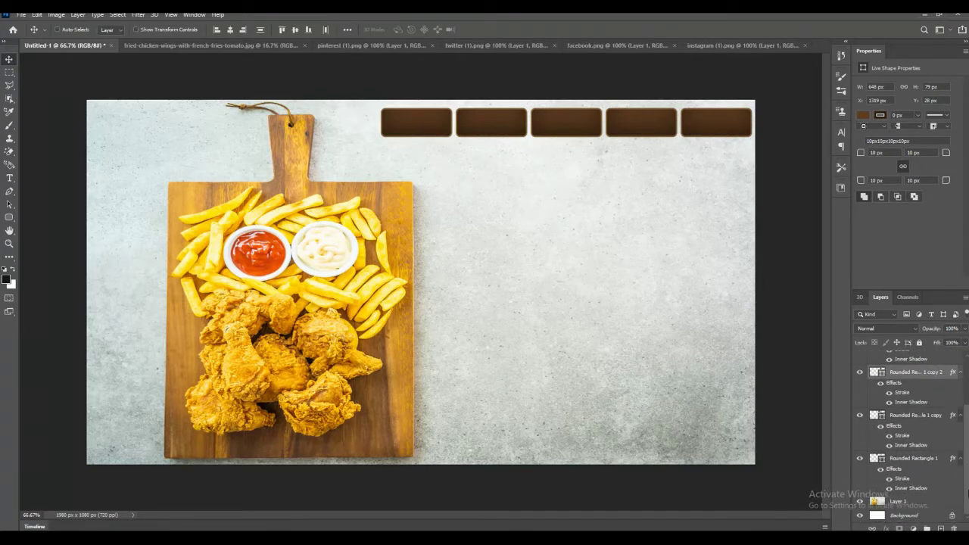
pyautogui.keyDown('shift'); pyautogui.click(932, 415); pyautogui.keyUp('shift')
pyautogui.keyDown('shift'); pyautogui.click(930, 460); pyautogui.keyUp('shift')
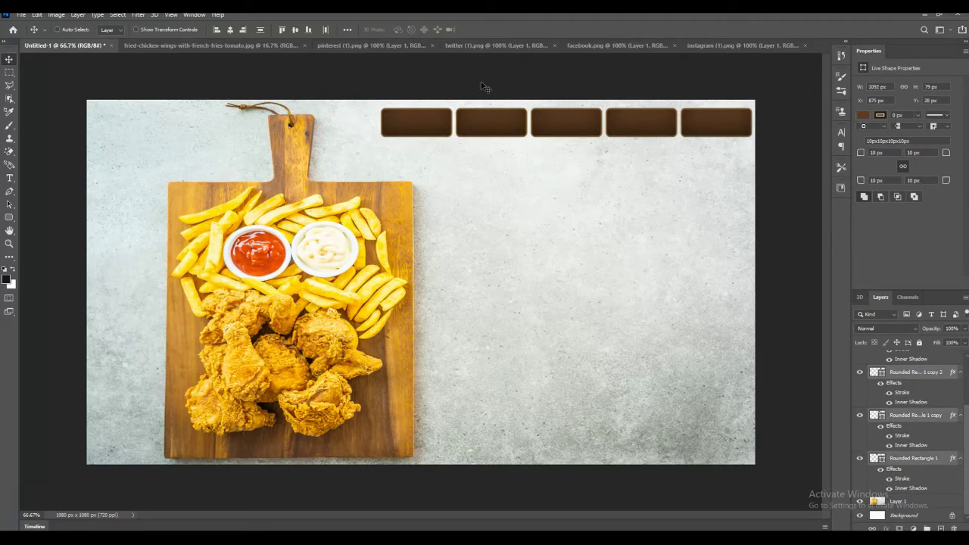
pyautogui.moveTo(441, 132)
pyautogui.mouseDown()
pyautogui.moveTo(426, 131)
pyautogui.moveTo(435, 133)
pyautogui.mouseUp()
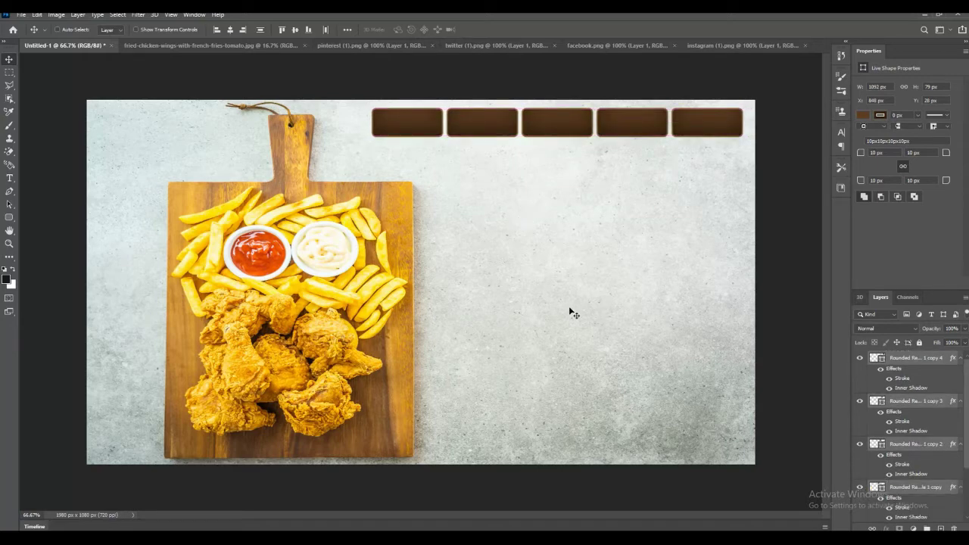
# Step: Duplicate the five button layers, try the copies as a second row beneath the first, and undo that move
pyautogui.rightClick(911, 362)
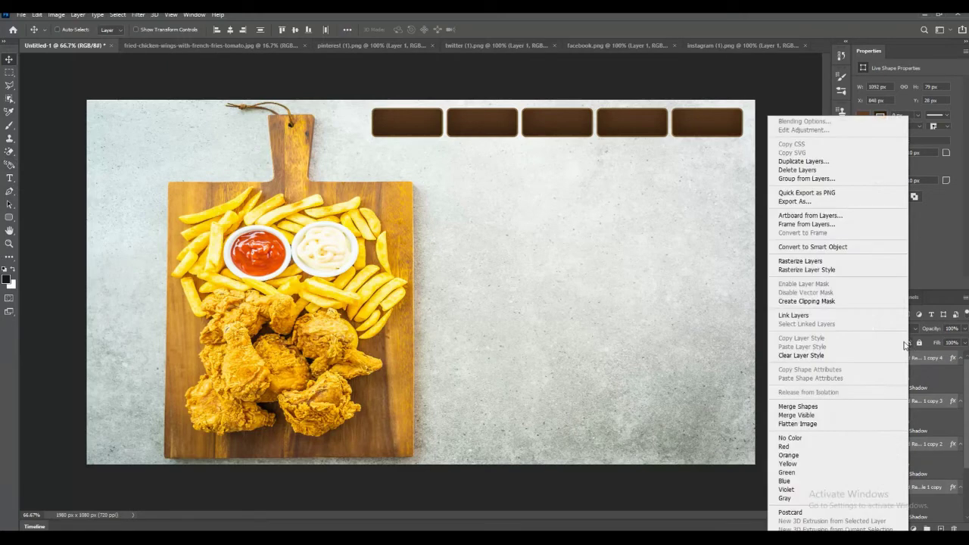
pyautogui.click(800, 163)
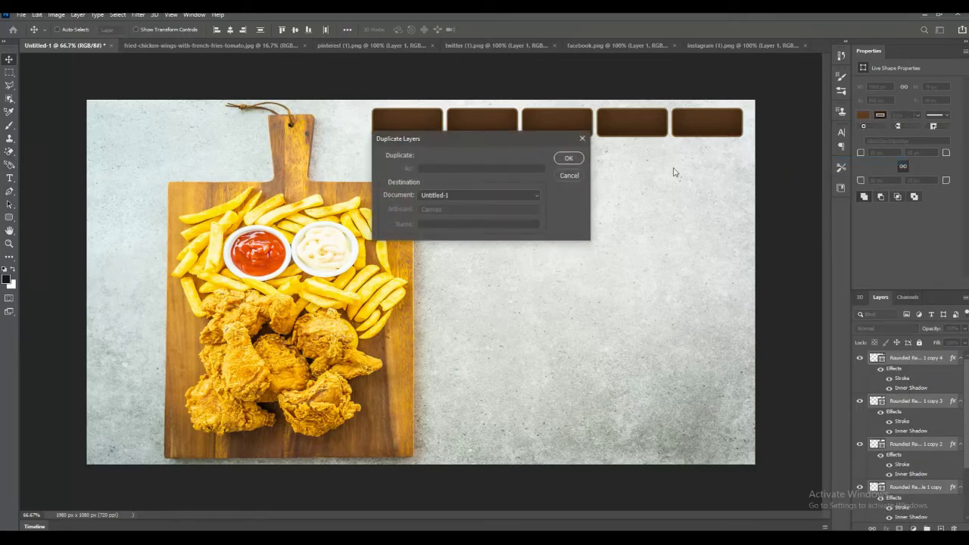
pyautogui.click(570, 159)
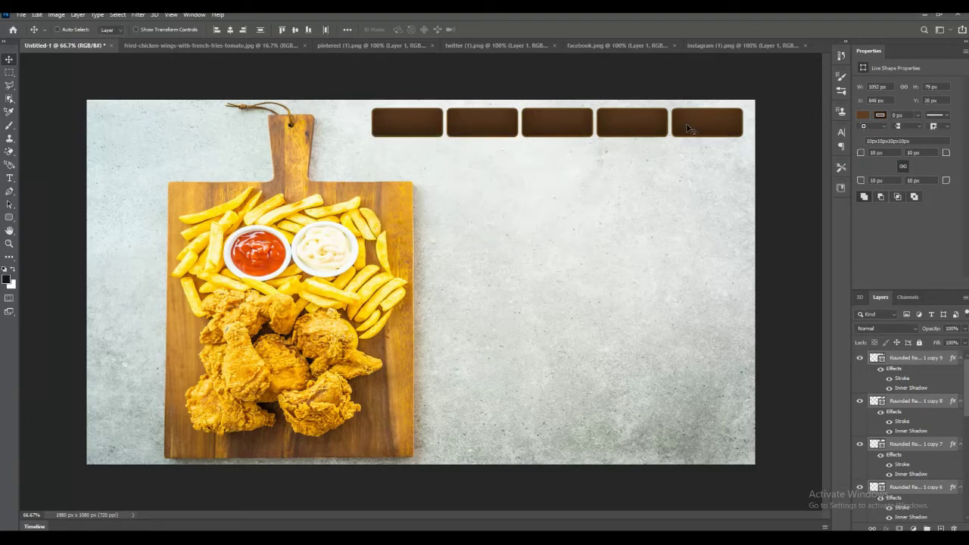
pyautogui.moveTo(689, 128); pyautogui.dragTo(688, 161)
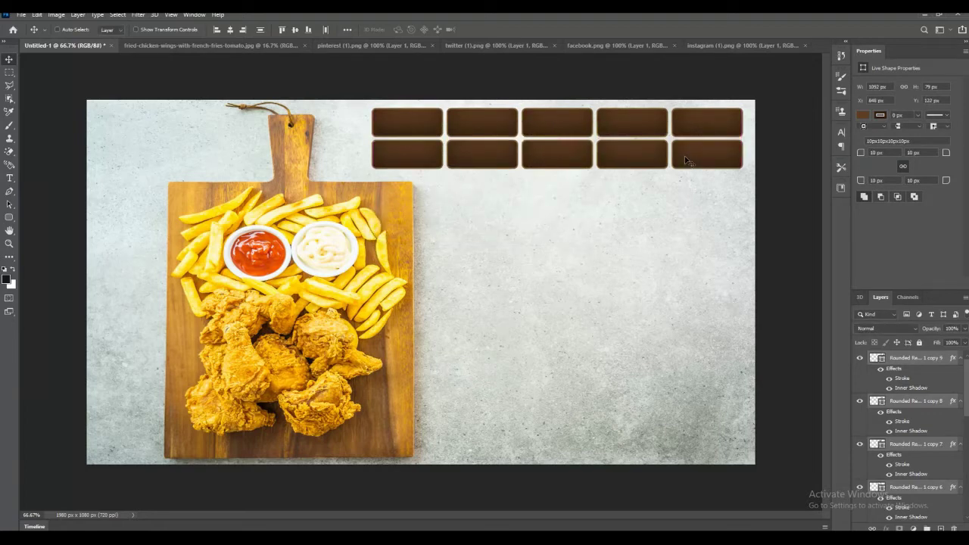
pyautogui.hotkey('ctrl', 'z')
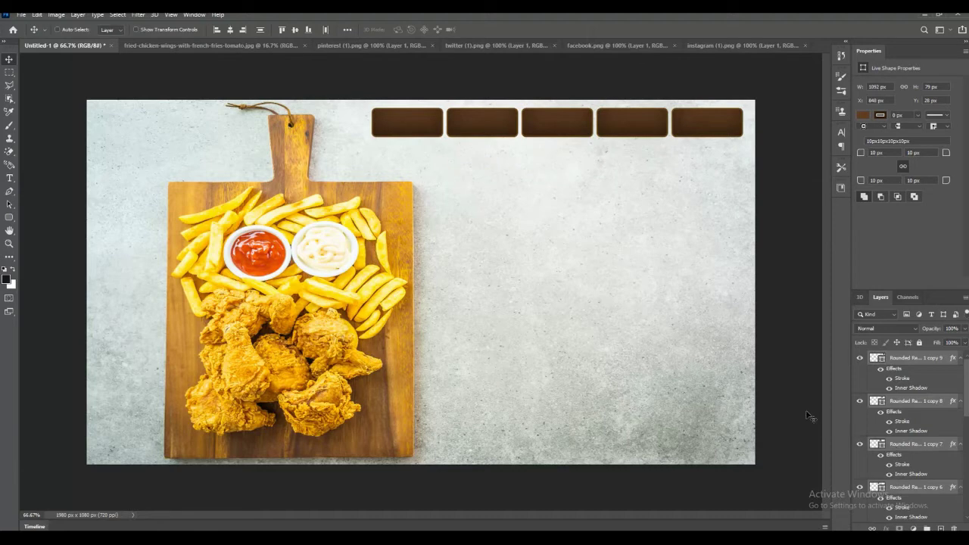
# Step: Duplicate only the rightmost button and move the copy to the lower right of the page at about X 1394, Y 756 px
pyautogui.click(892, 360)
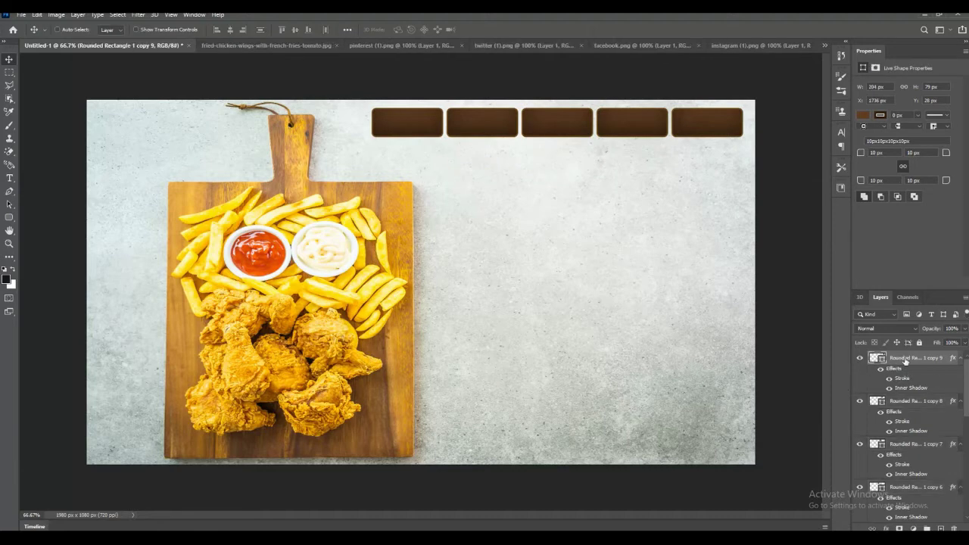
pyautogui.rightClick(904, 361)
pyautogui.click(795, 162)
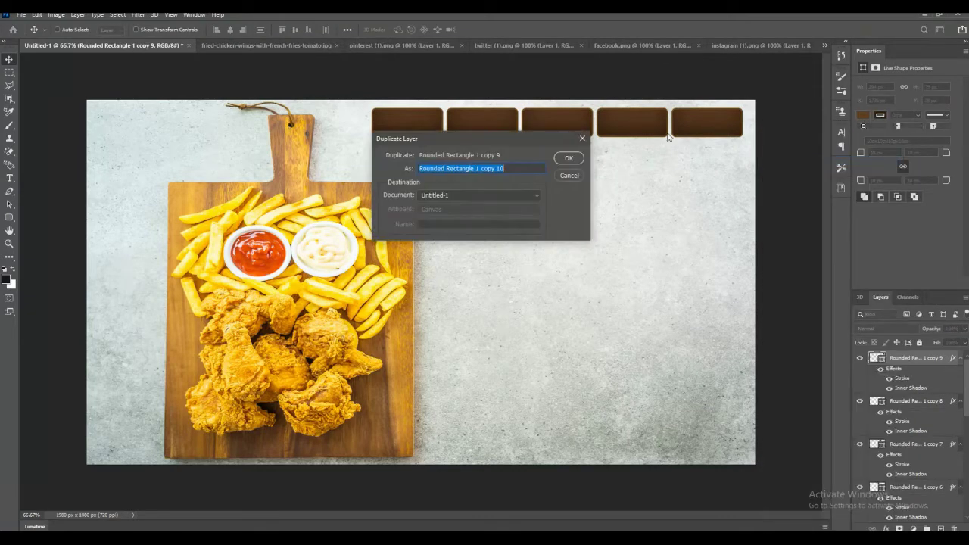
pyautogui.click(570, 158)
pyautogui.moveTo(714, 125); pyautogui.dragTo(606, 335)
pyautogui.moveTo(692, 350); pyautogui.dragTo(598, 381)
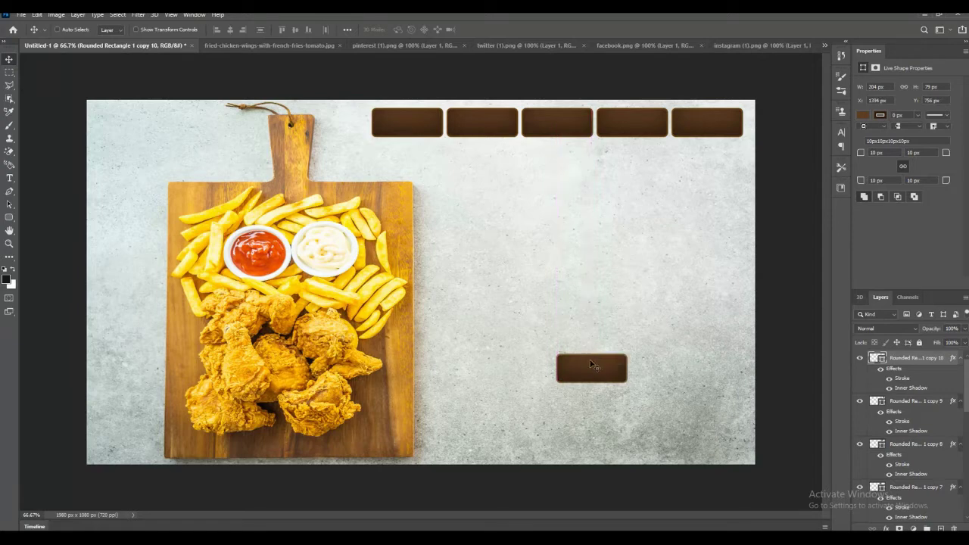
# Step: Enlarge the lower button to about 365 × 122 px and position it at about X 1332, Y 786 px
pyautogui.hotkey('ctrl', 't')
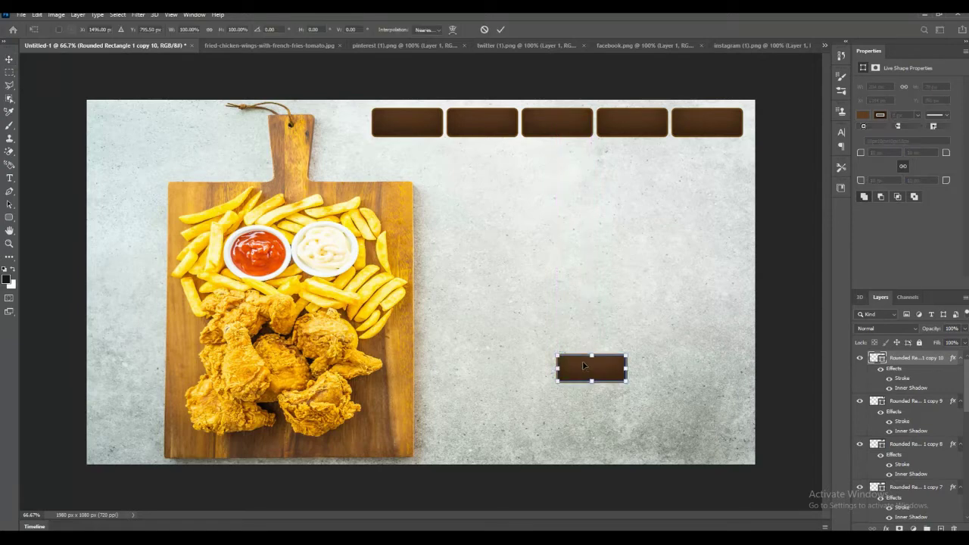
pyautogui.moveTo(626, 384); pyautogui.dragTo(680, 402)
pyautogui.moveTo(618, 402); pyautogui.dragTo(604, 389)
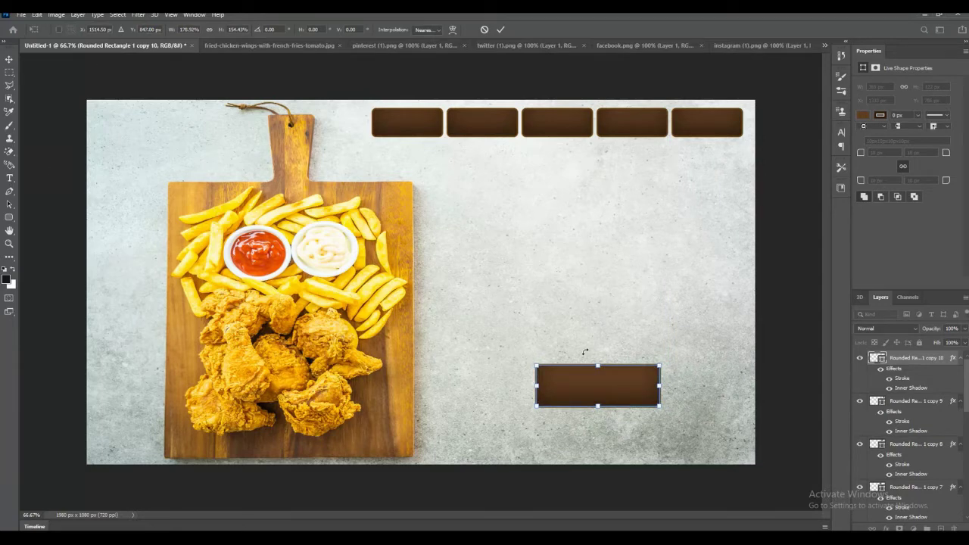
pyautogui.press('Return')
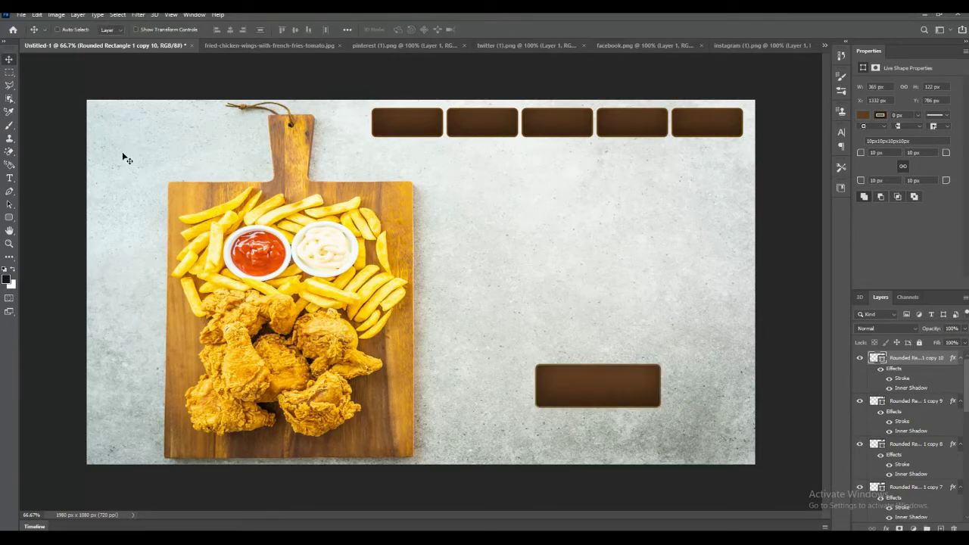
# Step: Add a headline text layer reading DELIGHT FOODIES across the upper page, replacing the Lorem Ipsum placeholder
pyautogui.click(9, 178)
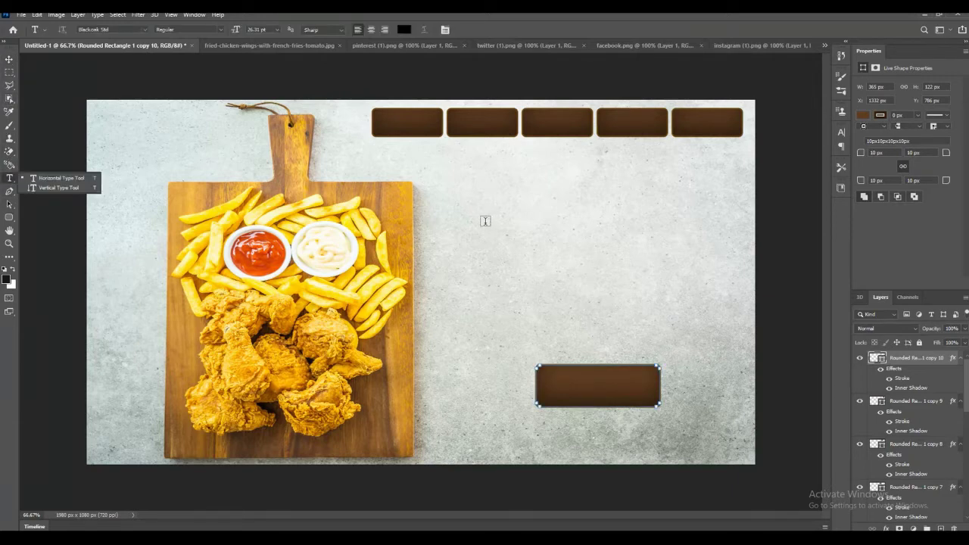
pyautogui.click(480, 213)
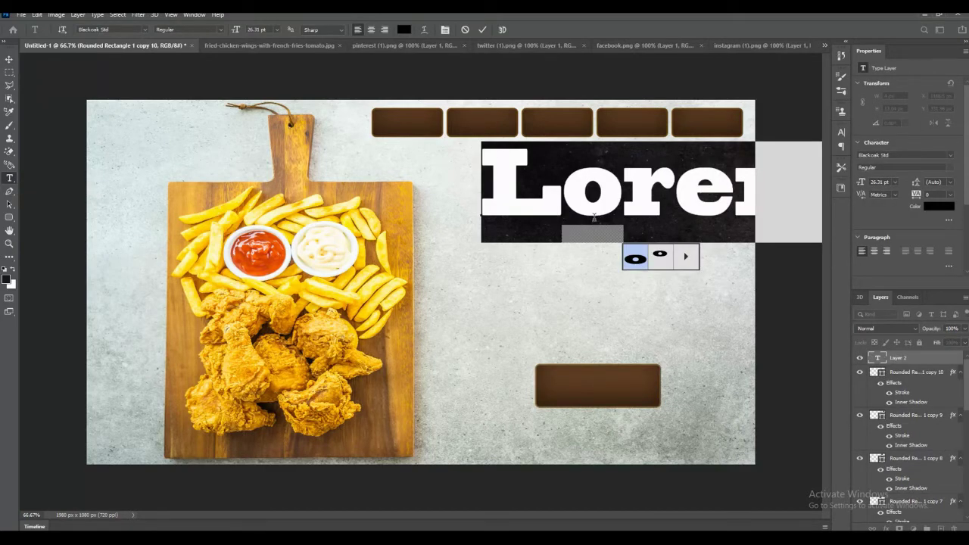
pyautogui.moveTo(763, 202); pyautogui.dragTo(492, 207)
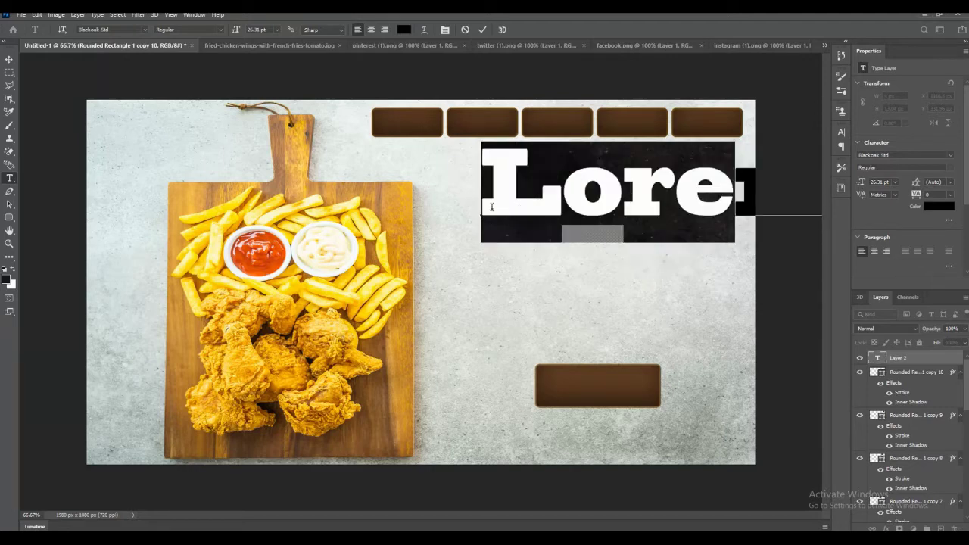
pyautogui.press('BackSpace')
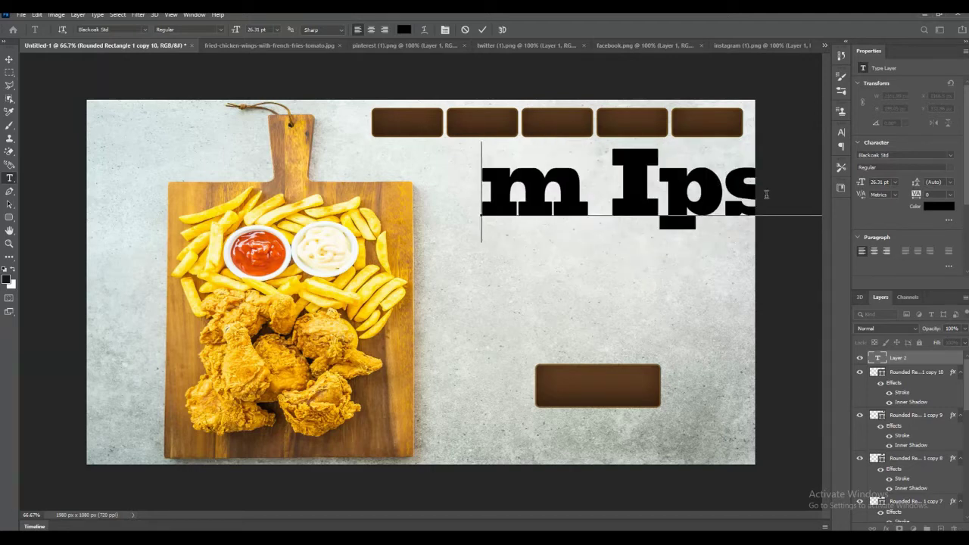
pyautogui.moveTo(762, 194); pyautogui.dragTo(484, 179)
pyautogui.press('BackSpace')
pyautogui.moveTo(699, 189); pyautogui.dragTo(570, 195)
pyautogui.click(534, 201)
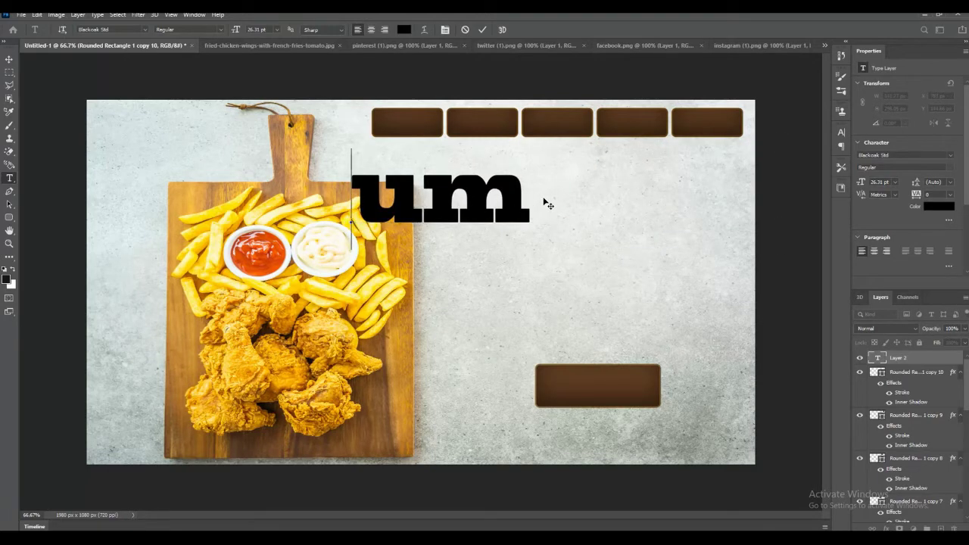
pyautogui.press('BackSpace')
pyautogui.press('BackSpace')
pyautogui.write('D')
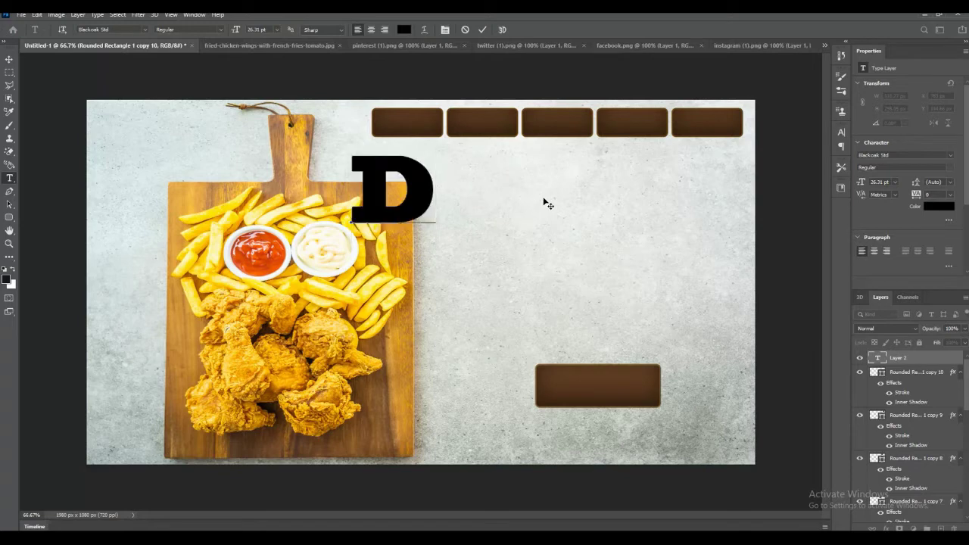
pyautogui.write('ELIGH')
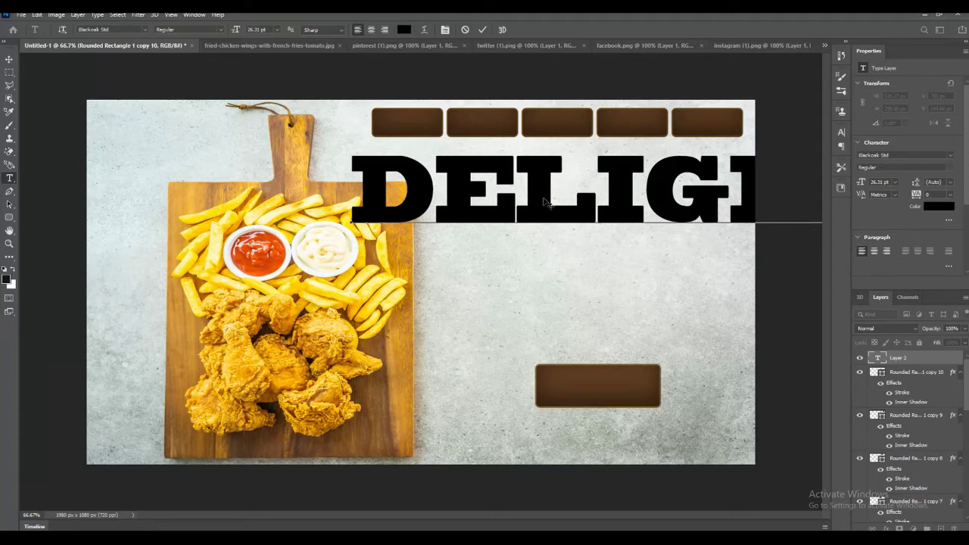
pyautogui.hotkey('ctrl', 'Return')
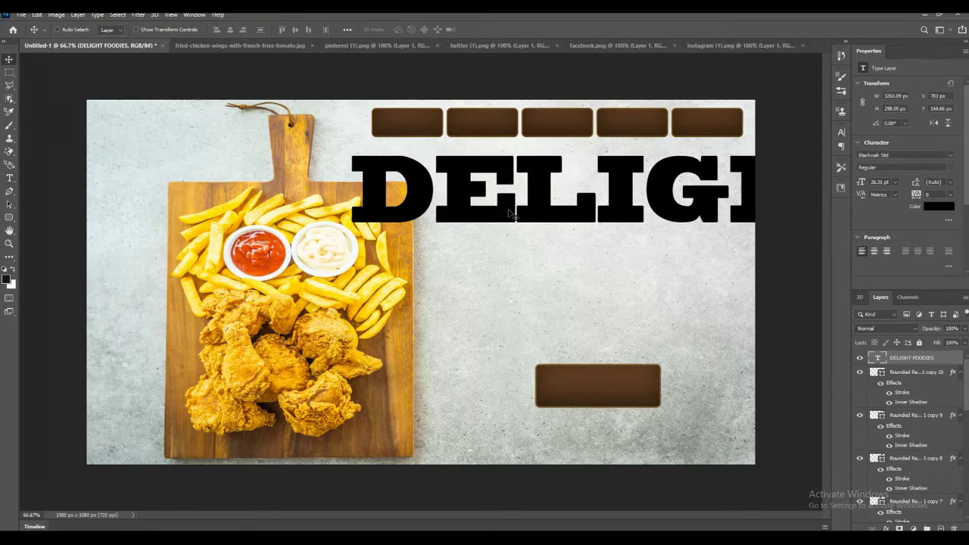
# Step: Set the headline to 16 pt in the AR DELANEY font and place it at about X 1118, Y 271 px
pyautogui.click(895, 182)
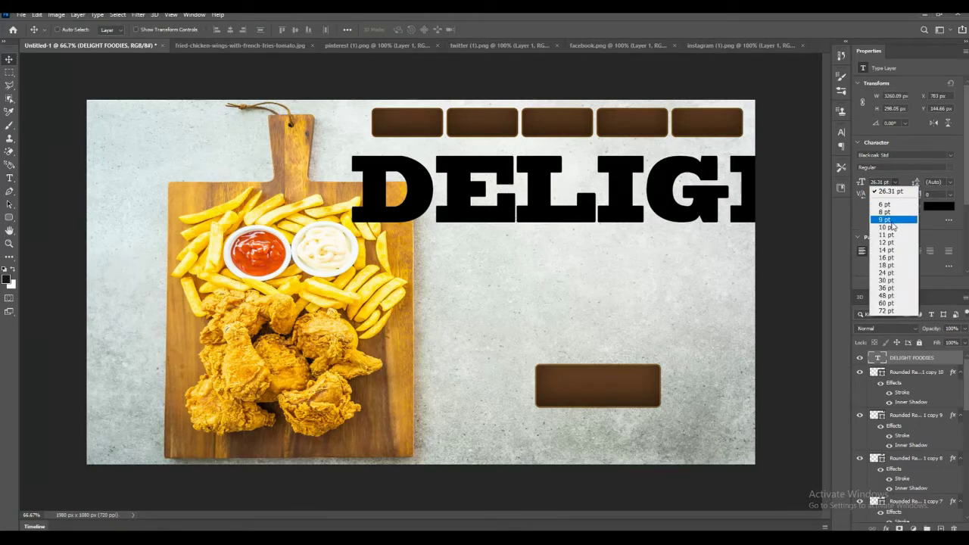
pyautogui.click(893, 257)
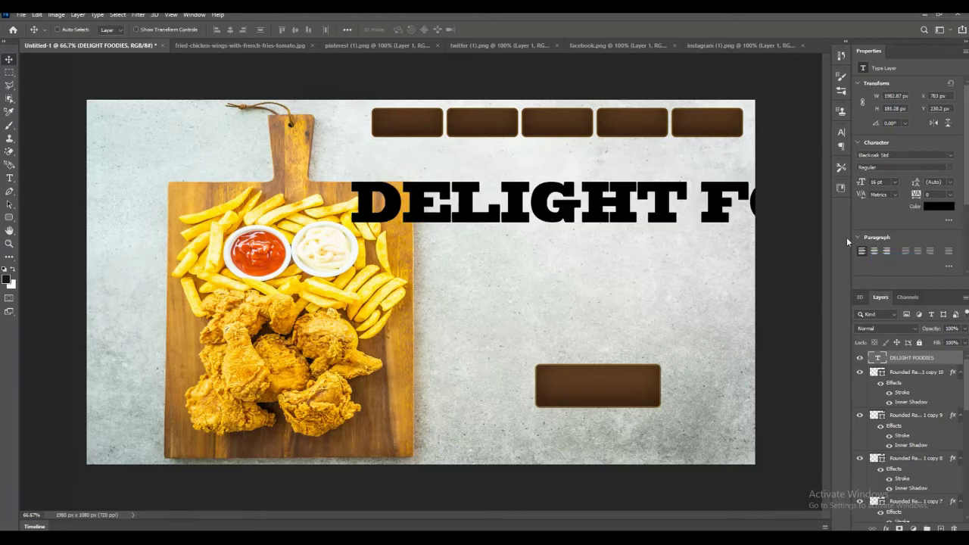
pyautogui.moveTo(651, 215); pyautogui.dragTo(406, 208)
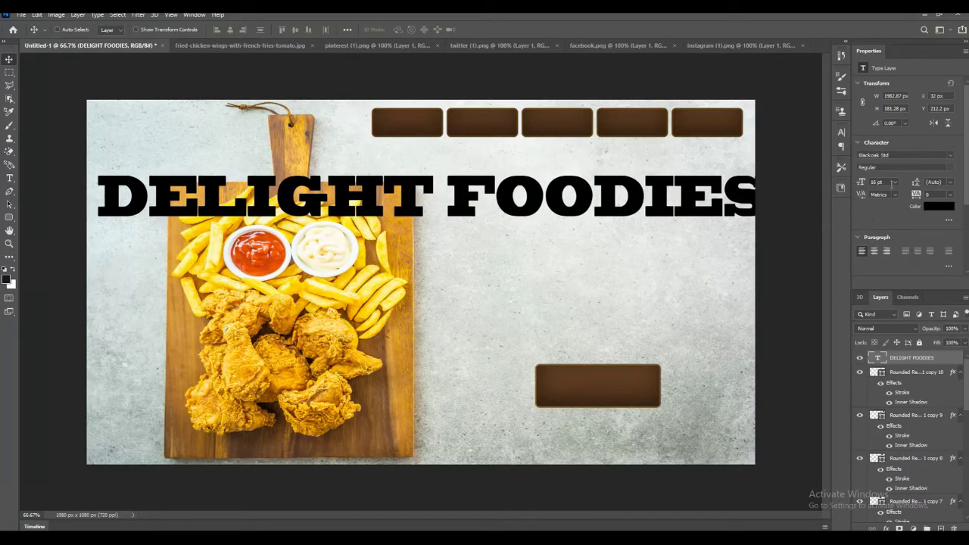
pyautogui.click(951, 156)
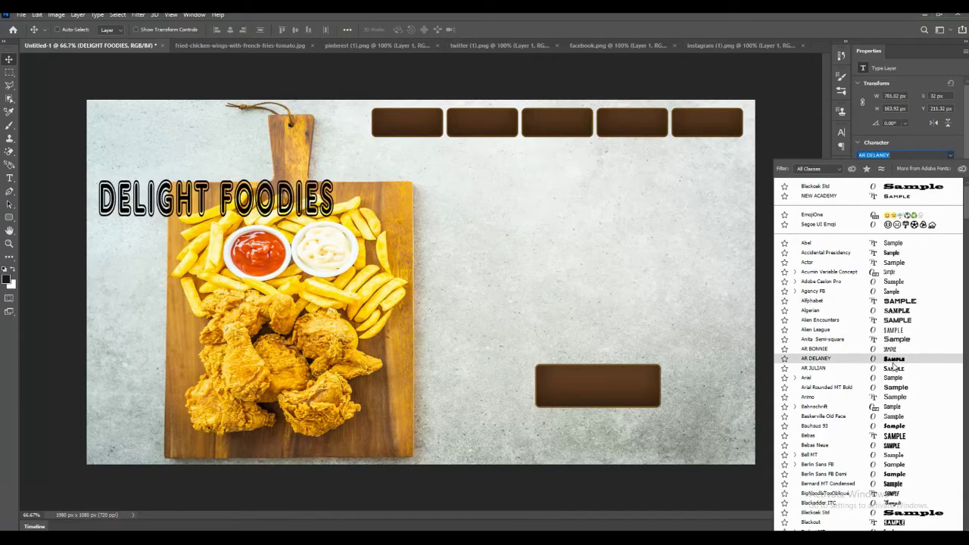
pyautogui.click(893, 362)
pyautogui.moveTo(229, 209); pyautogui.dragTo(601, 205)
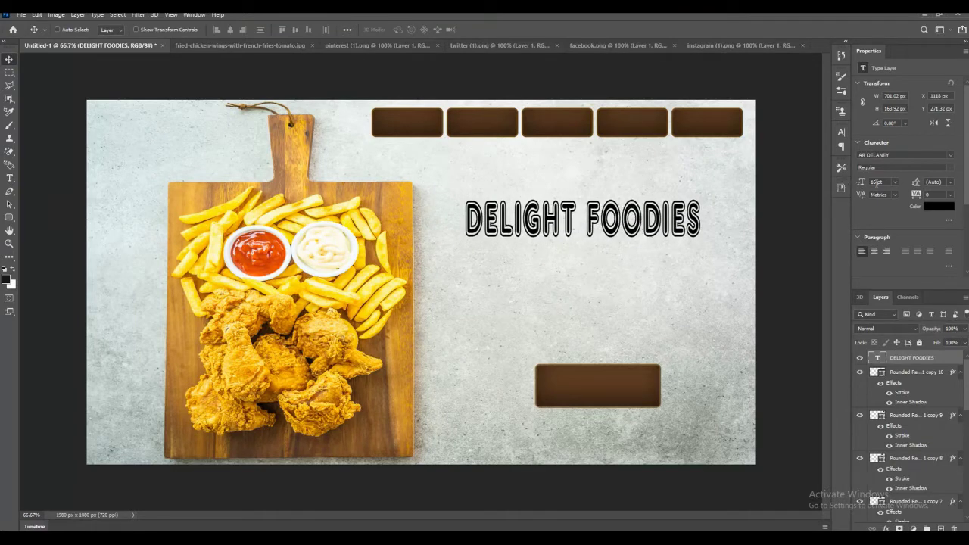
# Step: Enlarge the headline to 19 pt and reposition it at about X 1065, Y 264 px beneath the button row
pyautogui.press('Return')
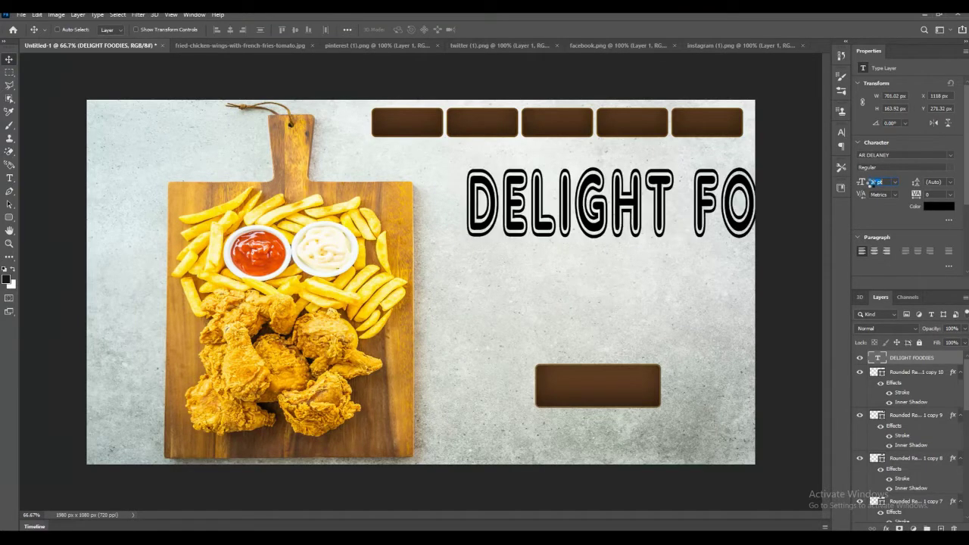
pyautogui.moveTo(861, 181); pyautogui.dragTo(857, 182)
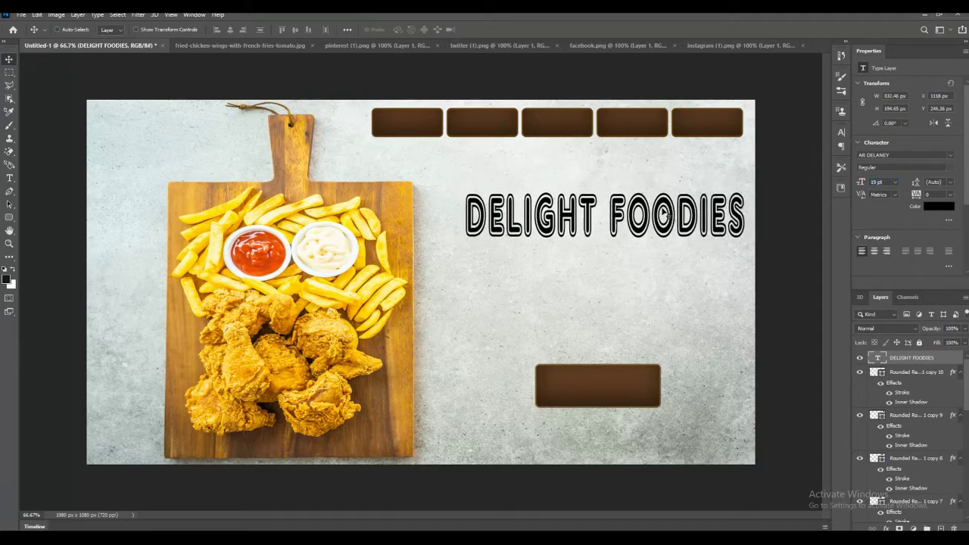
pyautogui.moveTo(650, 227)
pyautogui.mouseDown()
pyautogui.moveTo(632, 227)
pyautogui.moveTo(632, 236)
pyautogui.mouseUp()
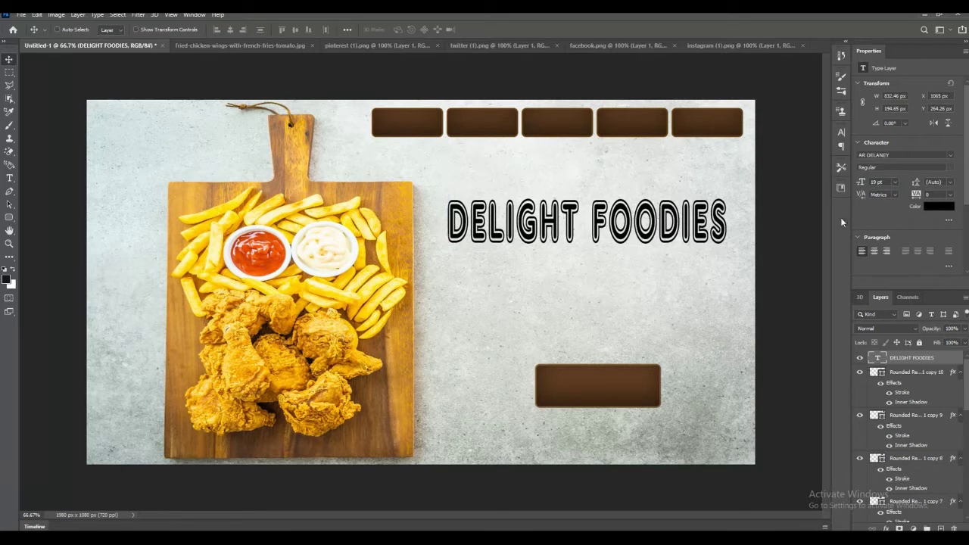
# Step: Colour the headline text dark gold, #a98108, and nudge it left to about X 1052 px
pyautogui.click(940, 209)
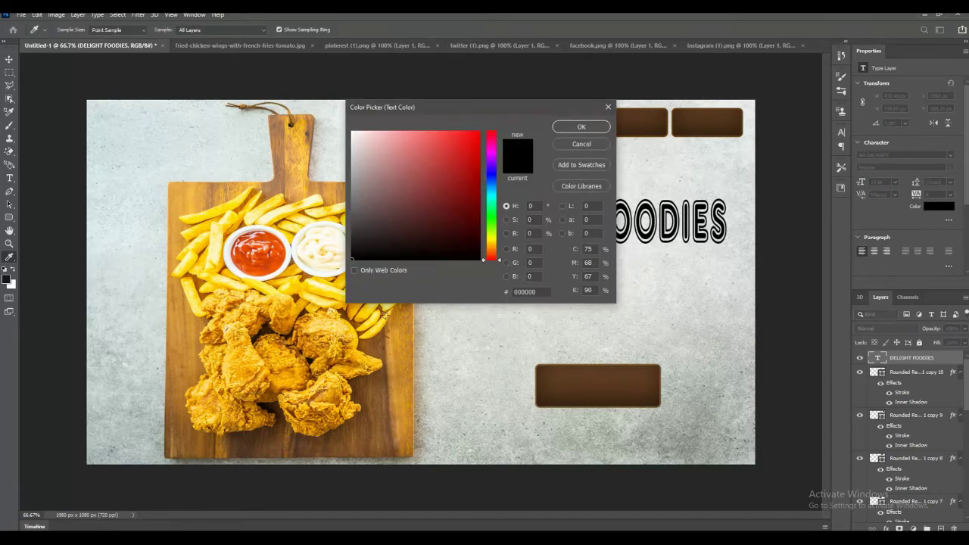
pyautogui.click(492, 242)
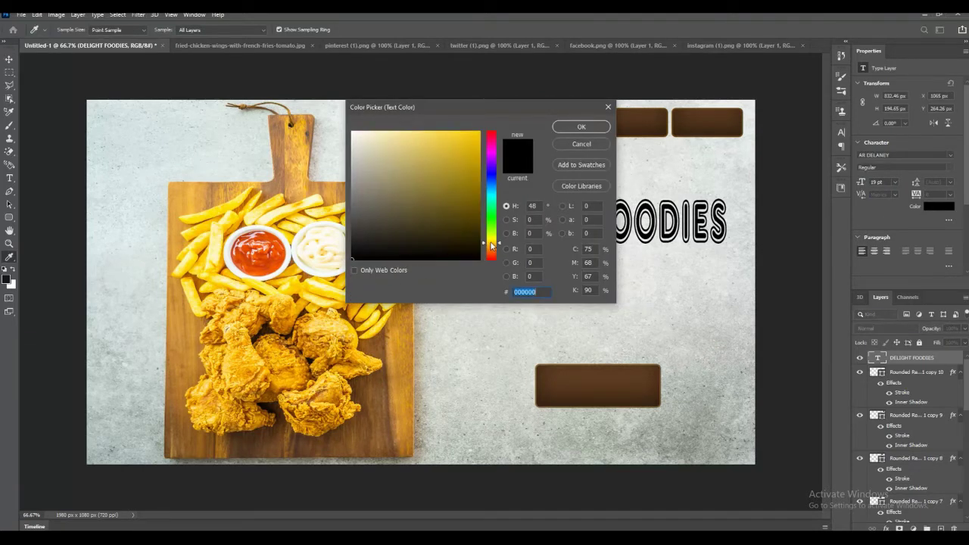
pyautogui.click(421, 155)
pyautogui.moveTo(421, 167)
pyautogui.mouseDown()
pyautogui.moveTo(439, 210)
pyautogui.moveTo(377, 190)
pyautogui.mouseUp()
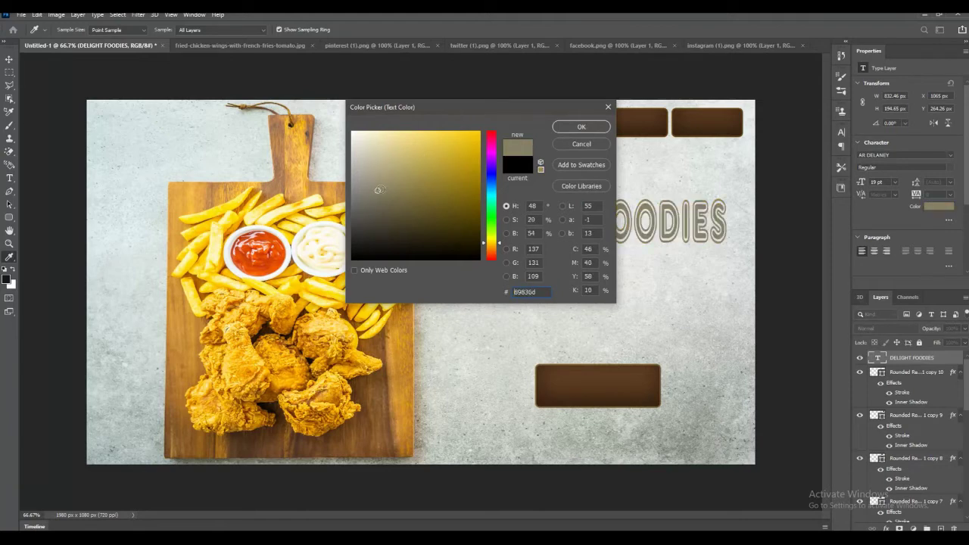
pyautogui.click(489, 248)
pyautogui.moveTo(465, 189)
pyautogui.mouseDown()
pyautogui.moveTo(477, 131)
pyautogui.moveTo(451, 165)
pyautogui.moveTo(452, 142)
pyautogui.moveTo(460, 196)
pyautogui.moveTo(437, 166)
pyautogui.moveTo(452, 156)
pyautogui.moveTo(469, 181)
pyautogui.moveTo(467, 170)
pyautogui.mouseUp()
pyautogui.click(474, 166)
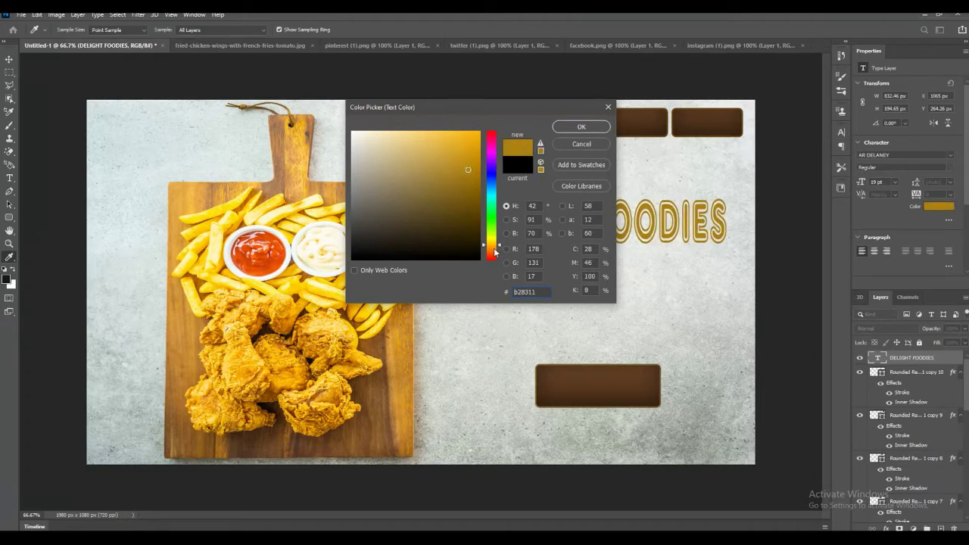
pyautogui.moveTo(494, 252); pyautogui.dragTo(490, 248)
pyautogui.moveTo(474, 188); pyautogui.dragTo(473, 175)
pyautogui.click(582, 128)
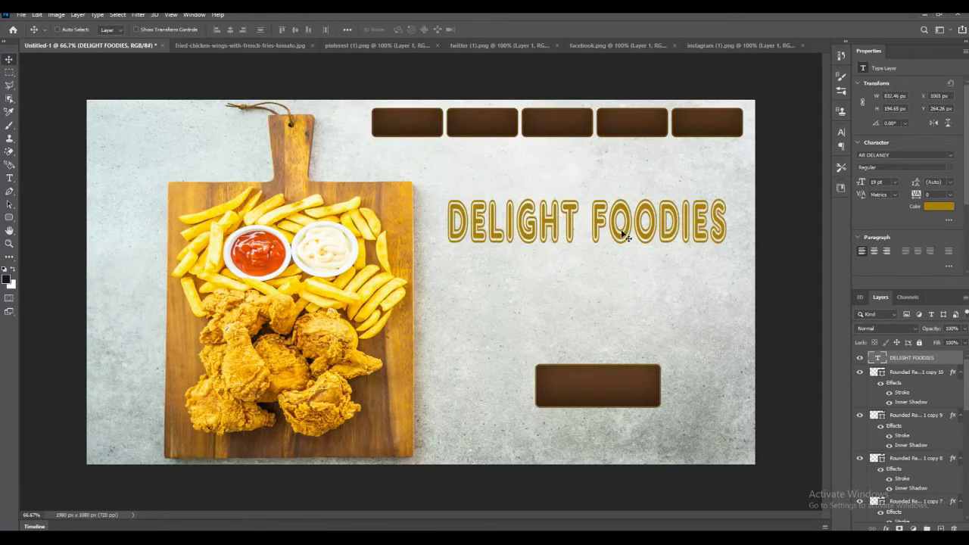
pyautogui.moveTo(618, 237); pyautogui.dragTo(613, 237)
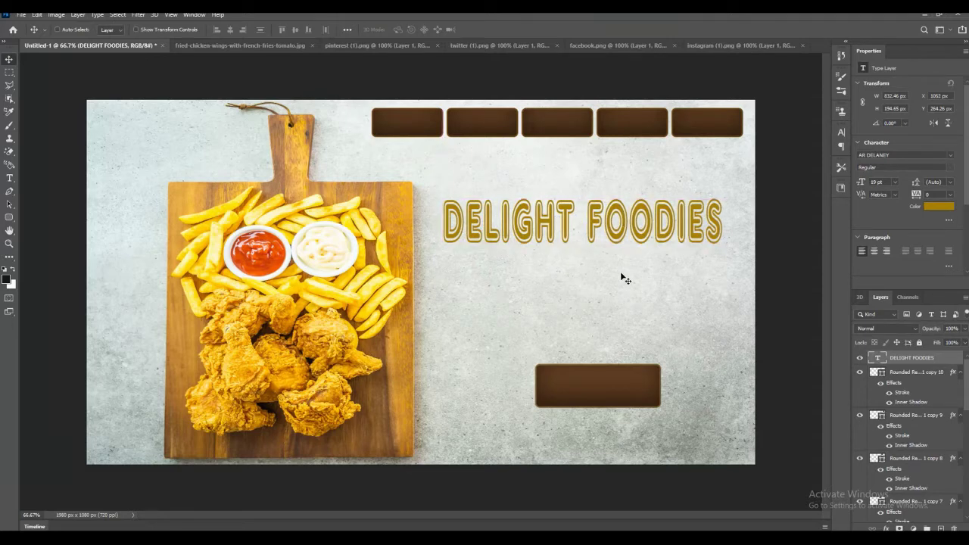
# Step: Add an 8 pt text layer reading HOME between the headline and the lower button, replacing the placeholder text
pyautogui.click(10, 178)
pyautogui.click(530, 304)
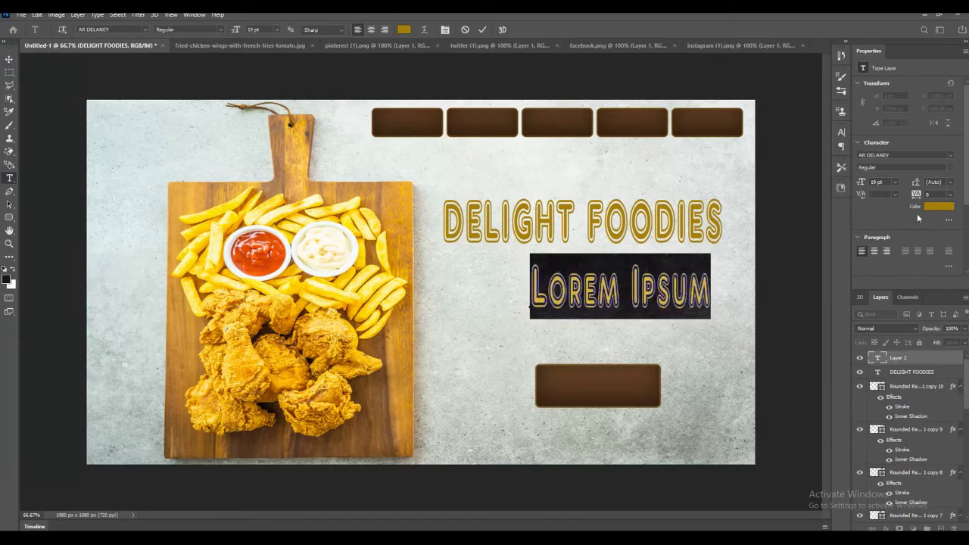
pyautogui.moveTo(863, 182); pyautogui.dragTo(851, 184)
pyautogui.click(606, 300)
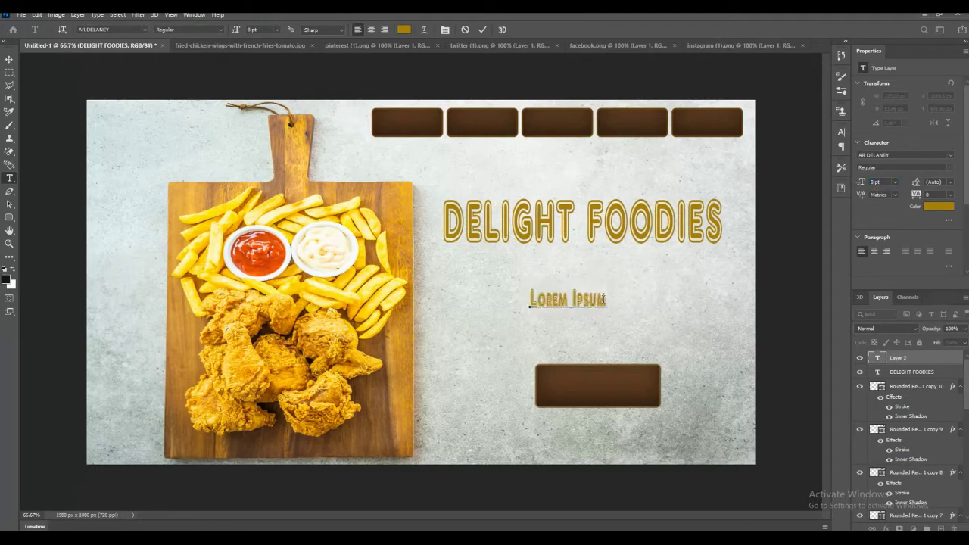
pyautogui.press('BackSpace')
pyautogui.press('BackSpace')
pyautogui.press('BackSpace')
pyautogui.press('BackSpace')
pyautogui.press('BackSpace')
pyautogui.press('BackSpace')
pyautogui.press('BackSpace')
pyautogui.press('BackSpace')
pyautogui.press('BackSpace')
pyautogui.press('BackSpace')
pyautogui.write('HOME')
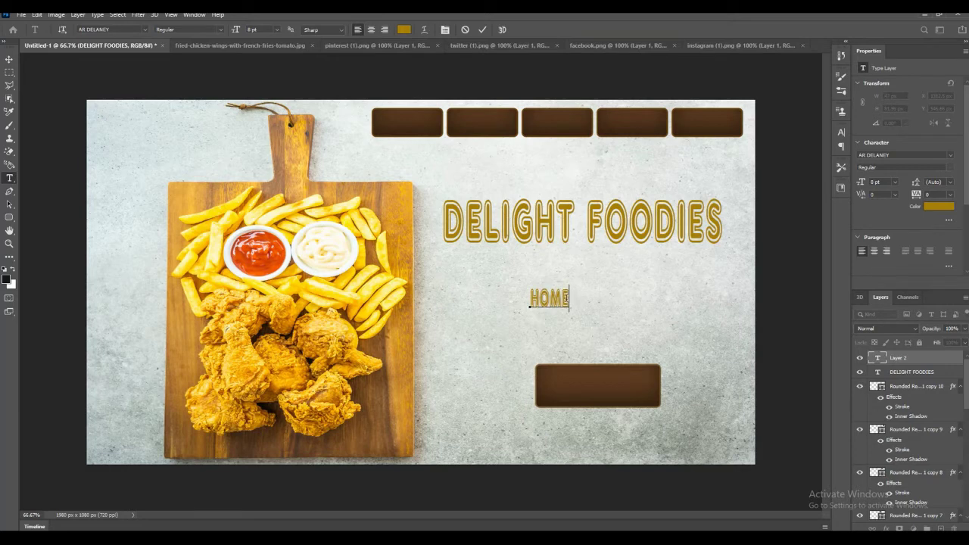
# Step: Change the font of the HOME text to Copperplate Gothic Bold
pyautogui.hotkey('shift', 'Left')
pyautogui.hotkey('shift', 'Left')
pyautogui.hotkey('shift', 'Left')
pyautogui.hotkey('shift', 'Left')
pyautogui.click(951, 156)
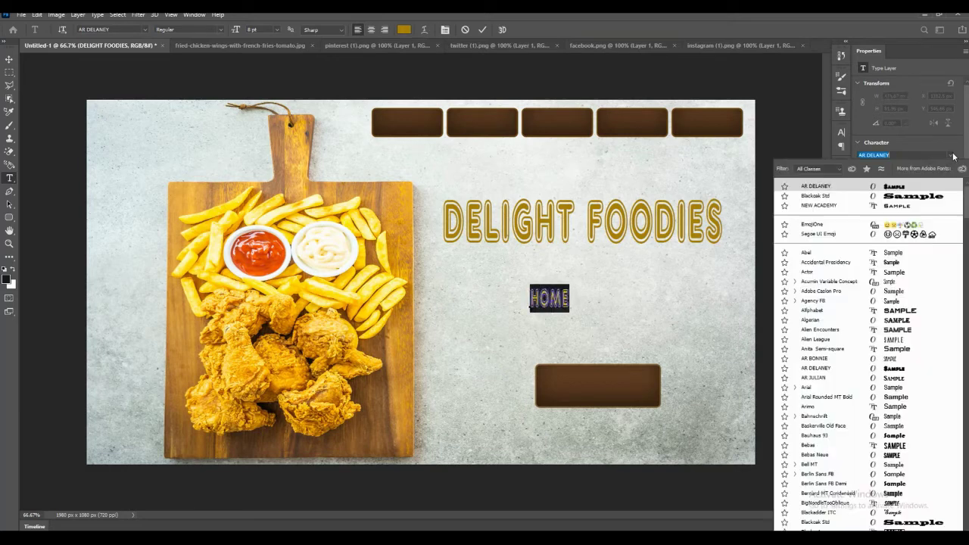
pyautogui.scroll(-1, 909, 371)
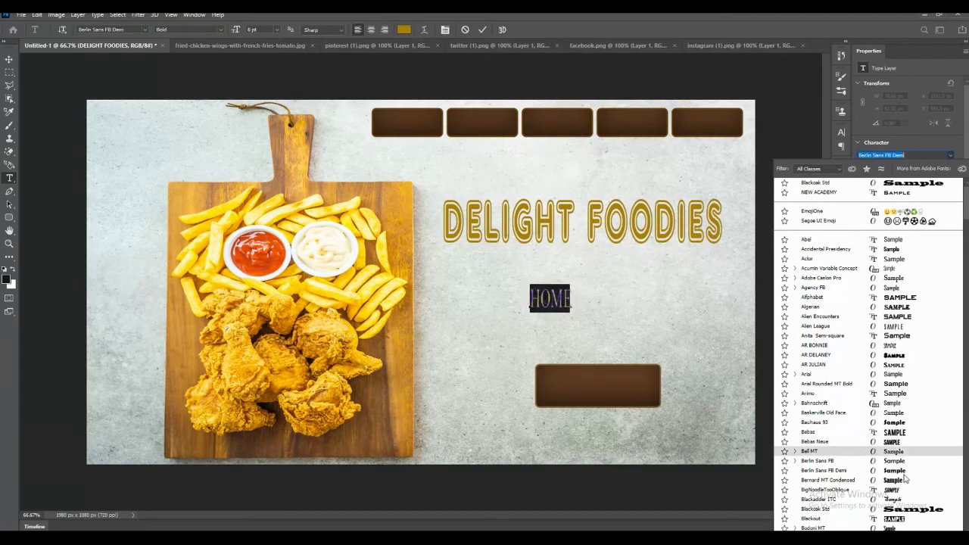
pyautogui.scroll(-4, 906, 477)
pyautogui.scroll(-4, 905, 477)
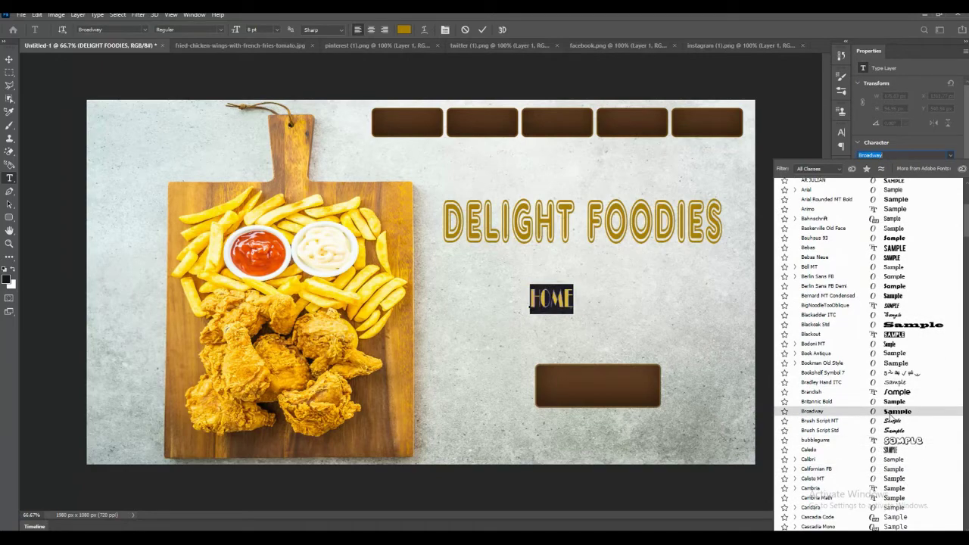
pyautogui.scroll(-6, 891, 415)
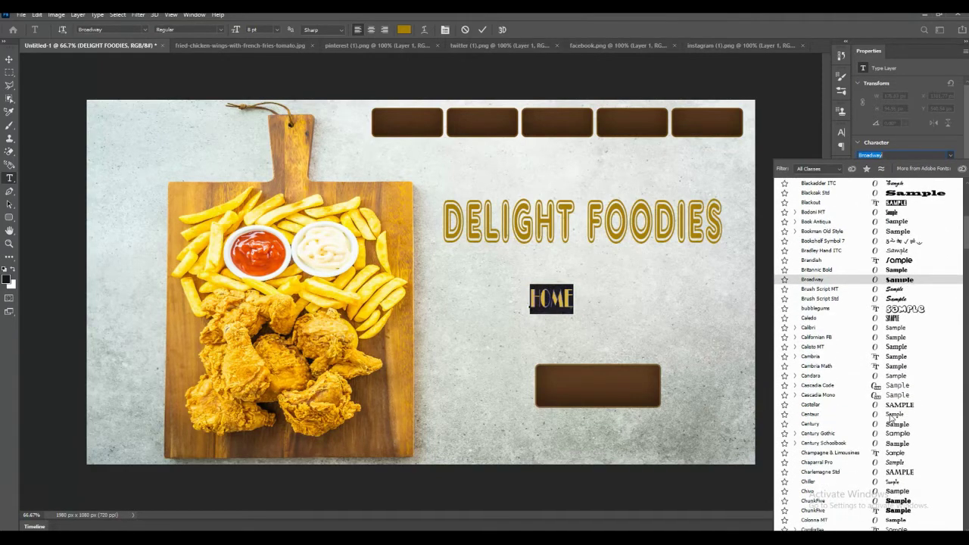
pyautogui.scroll(-4, 890, 416)
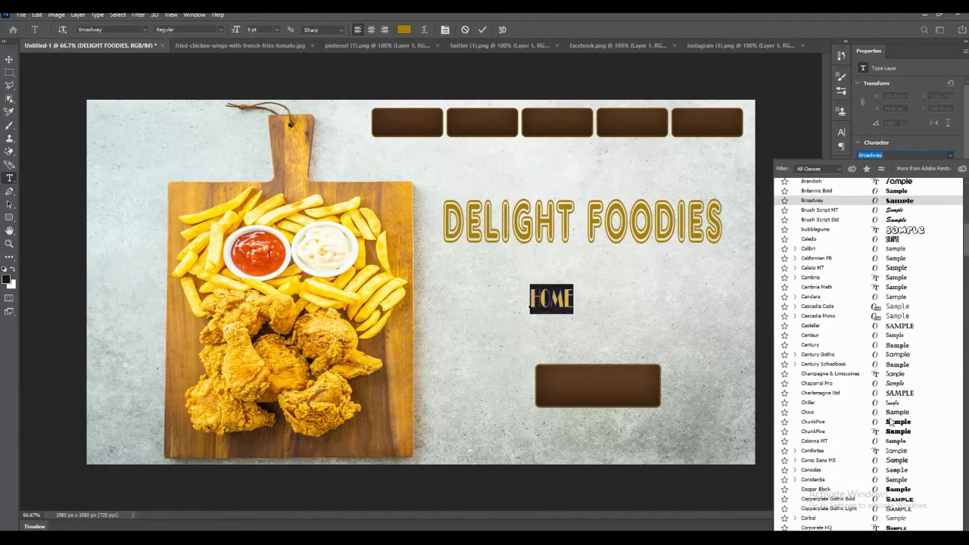
pyautogui.click(909, 499)
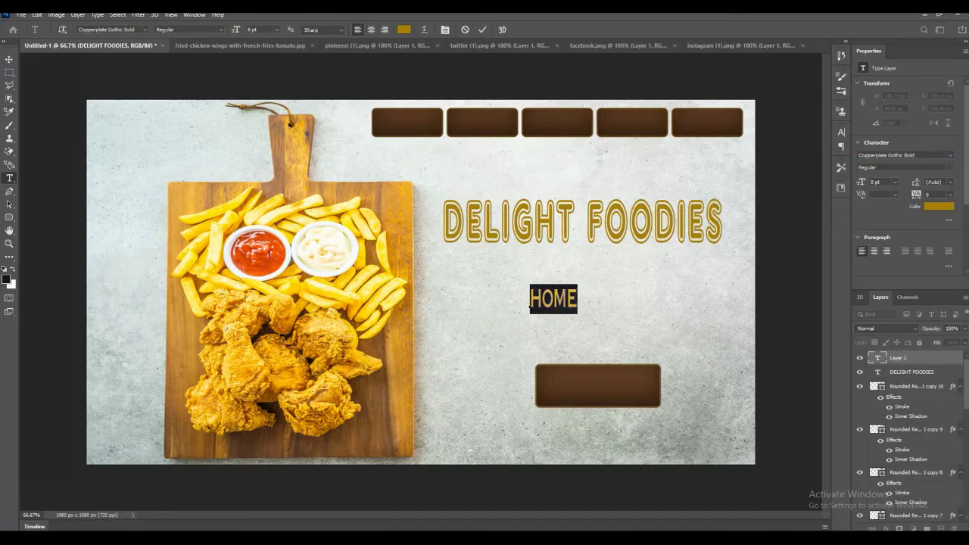
# Step: Reduce the HOME text to 5 pt, colour it white (#ffffff), and commit the text layer
pyautogui.moveTo(862, 184); pyautogui.dragTo(861, 183)
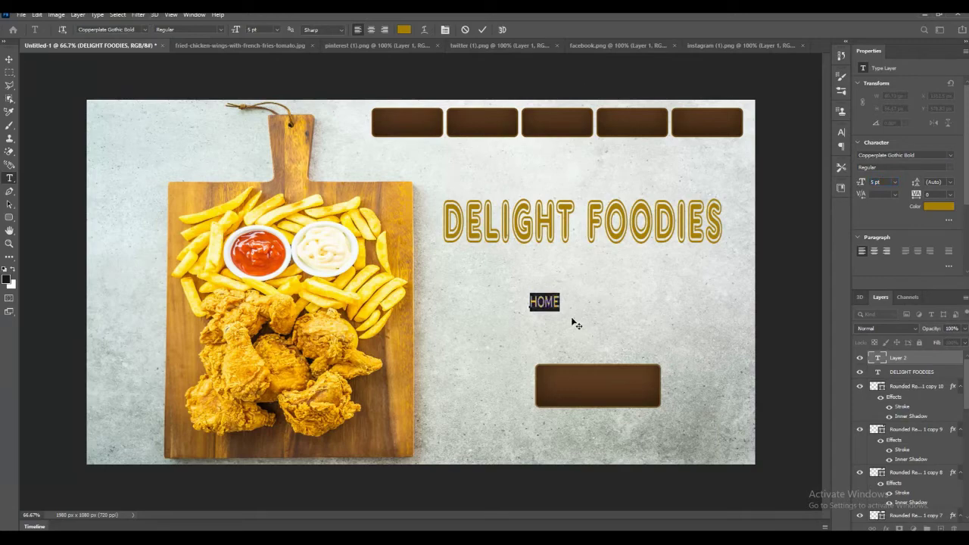
pyautogui.click(939, 207)
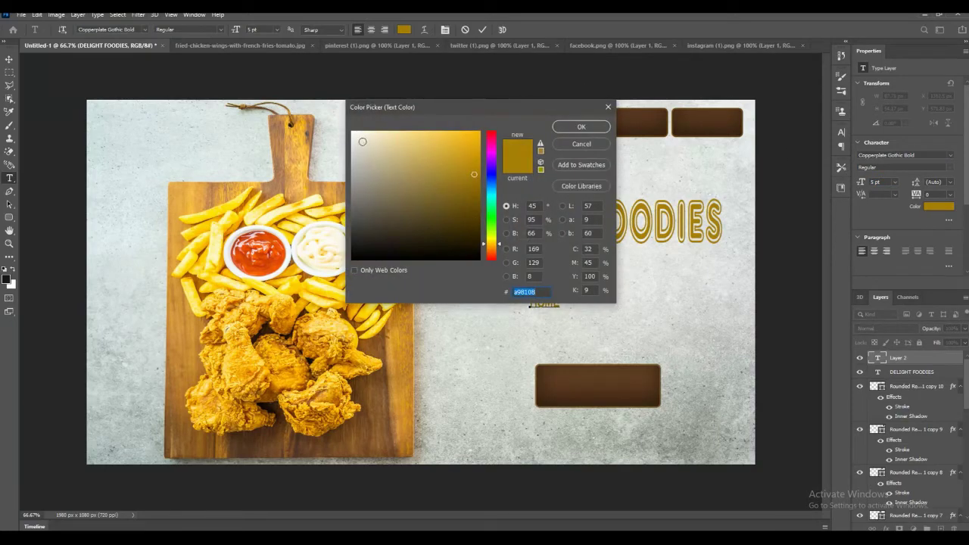
pyautogui.write('ffffff')
pyautogui.click(582, 127)
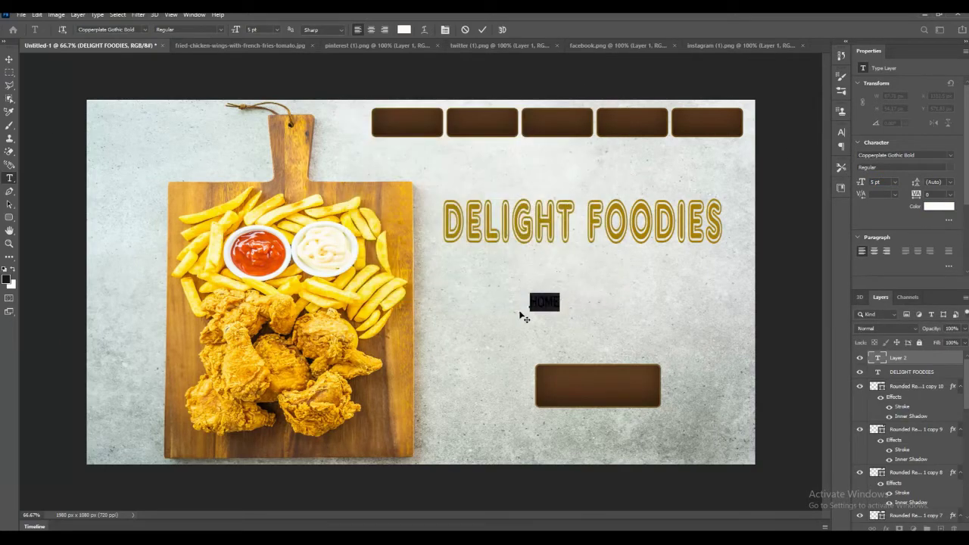
pyautogui.click(9, 59)
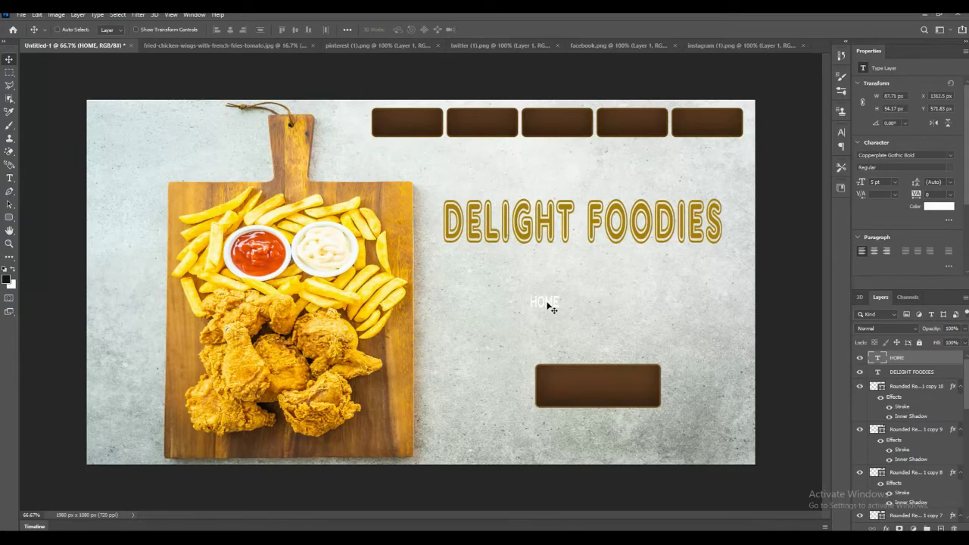
# Step: Move the HOME text onto the first navigation button and place a duplicate of it on the second, level with the original
pyautogui.moveTo(550, 305); pyautogui.dragTo(413, 127)
pyautogui.rightClick(897, 358)
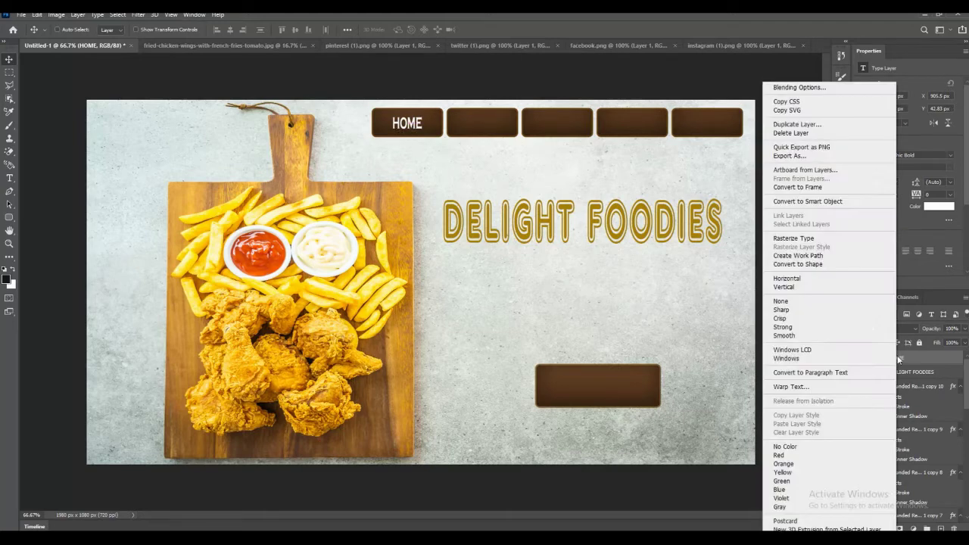
pyautogui.click(819, 126)
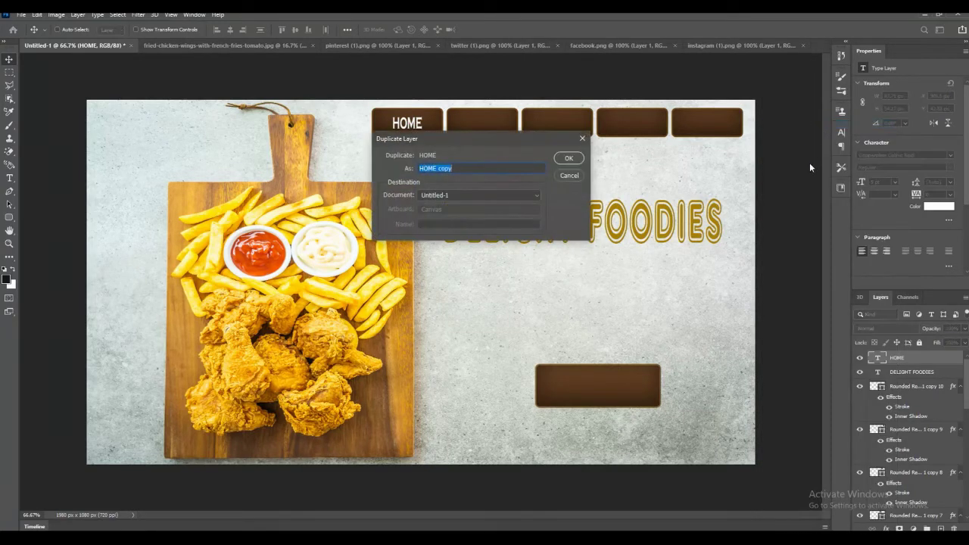
pyautogui.click(567, 158)
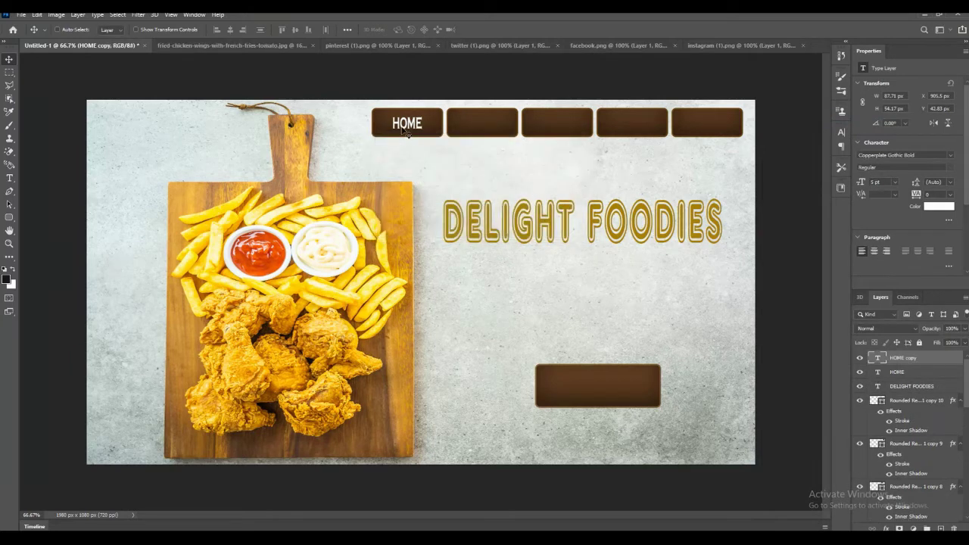
pyautogui.moveTo(405, 130); pyautogui.dragTo(475, 133)
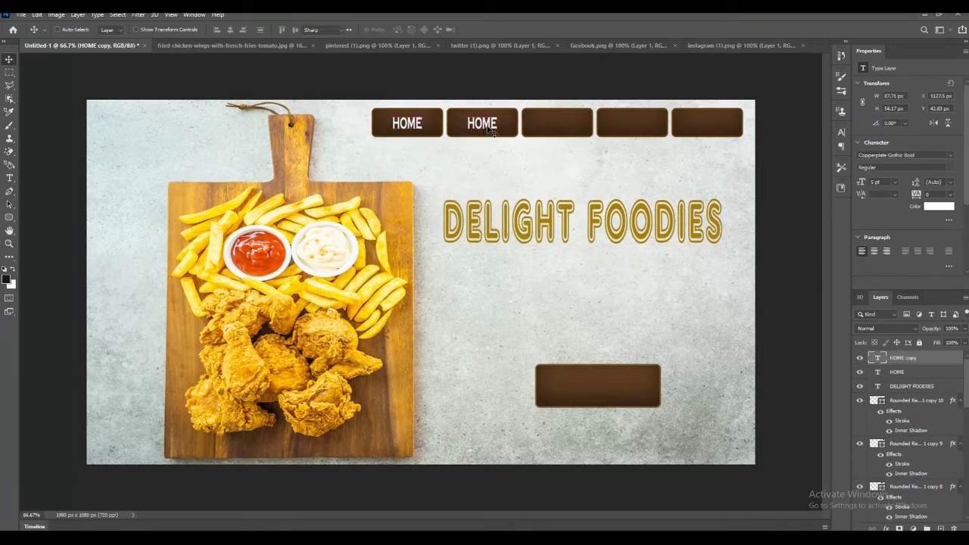
# Step: Replace the text on the second navigation button with ABOUT and commit it
pyautogui.doubleClick(498, 124)
pyautogui.write('ABOUT')
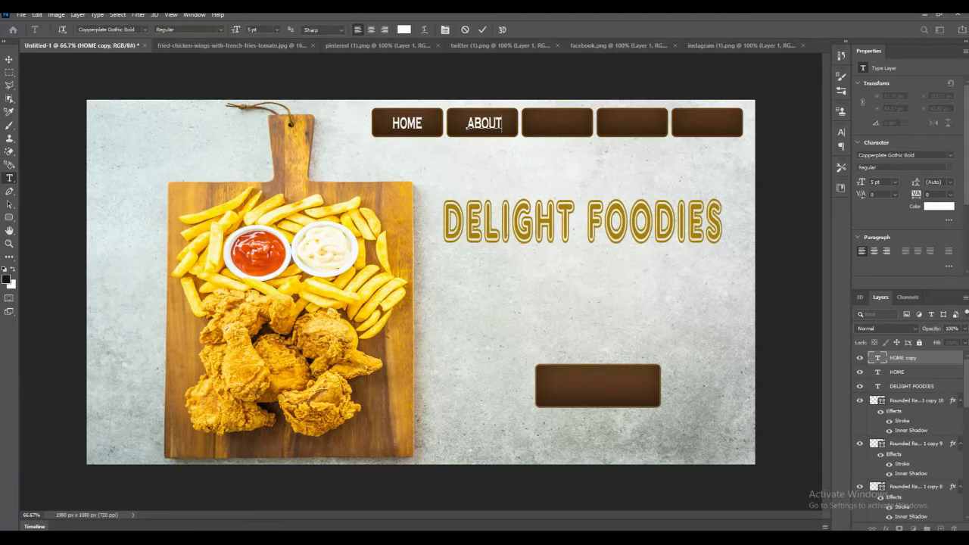
pyautogui.click(10, 59)
# Step: Duplicate the ABOUT text layer onto the third navigation button and change the copy's text to BLOGS
pyautogui.rightClick(895, 359)
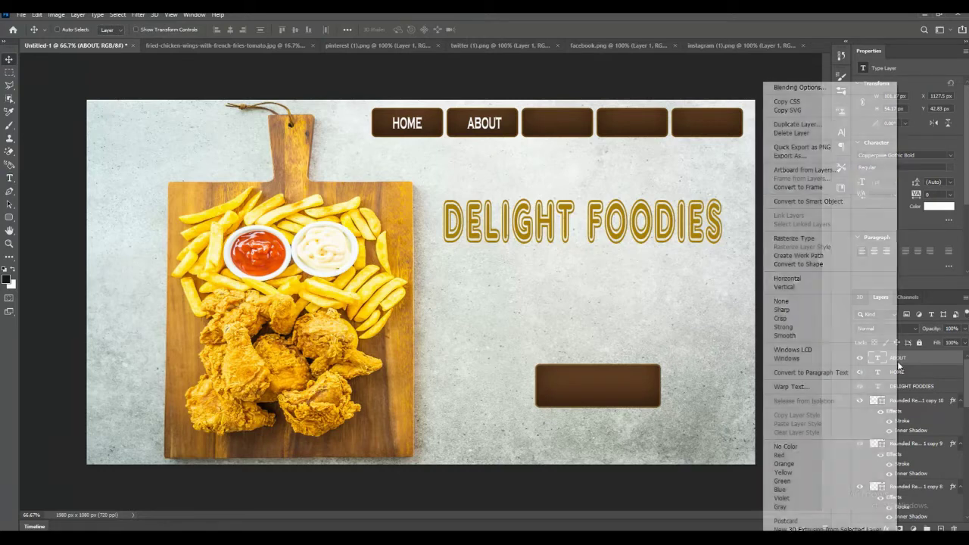
pyautogui.click(799, 125)
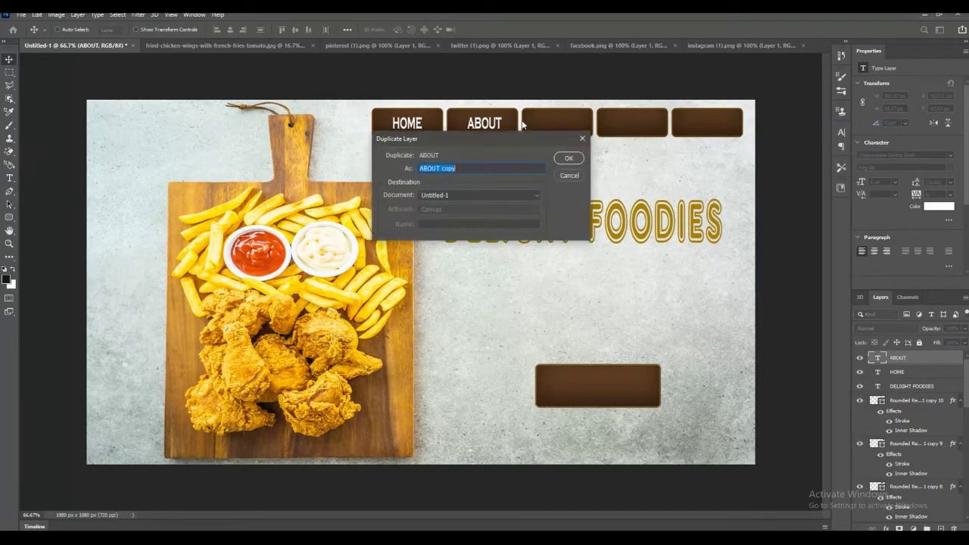
pyautogui.click(568, 159)
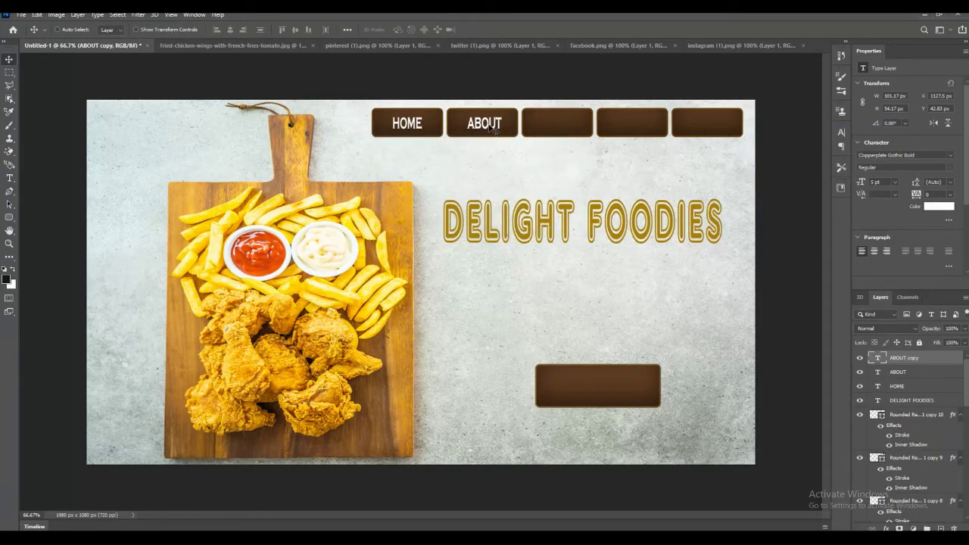
pyautogui.moveTo(486, 126); pyautogui.dragTo(556, 124)
pyautogui.doubleClick(556, 123)
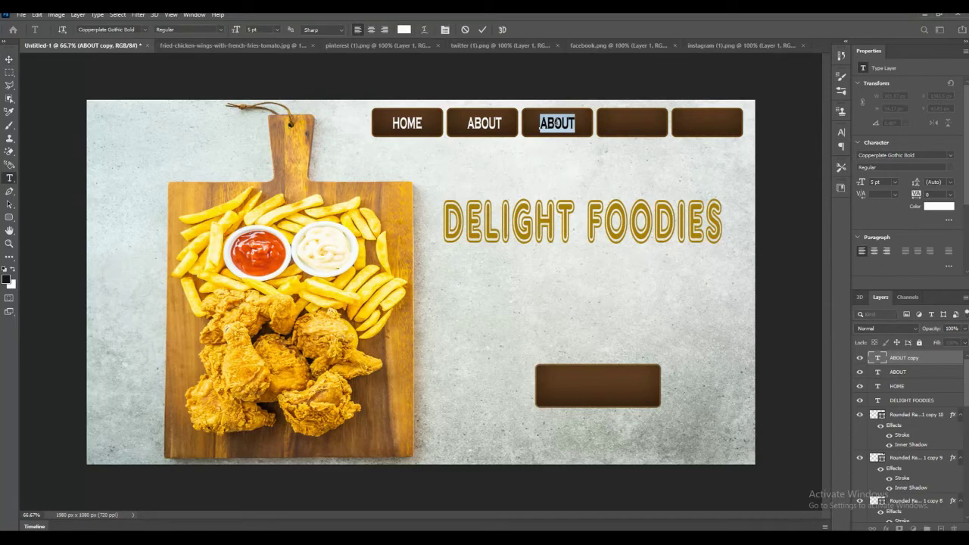
pyautogui.press('BackSpace')
pyautogui.write('BLOGS')
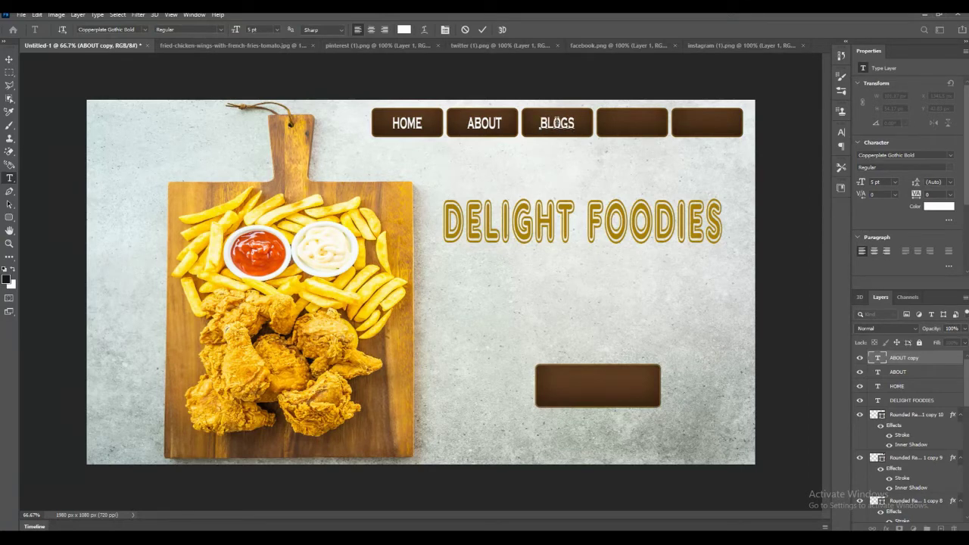
pyautogui.click(9, 59)
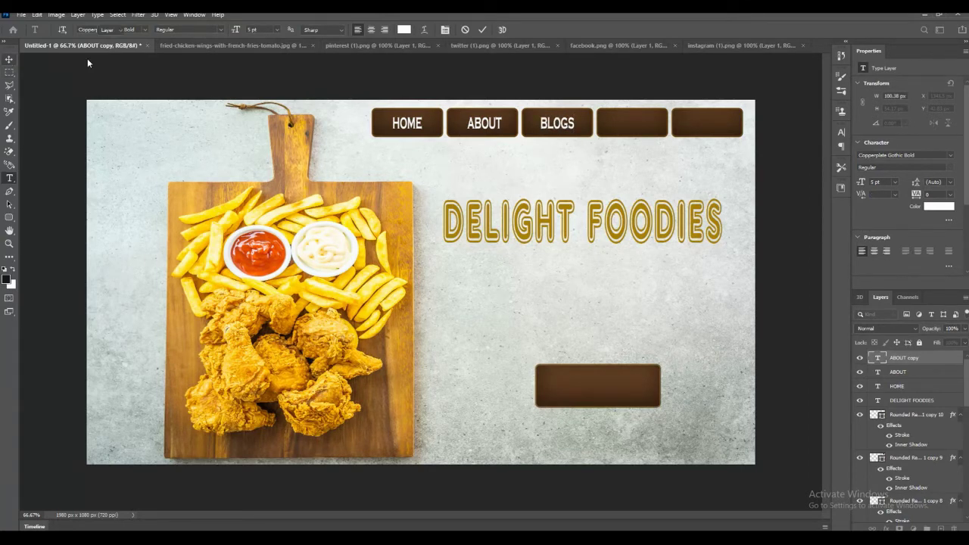
# Step: Duplicate the BLOGS text layer and place the copy on the fourth navigation button
pyautogui.rightClick(903, 357)
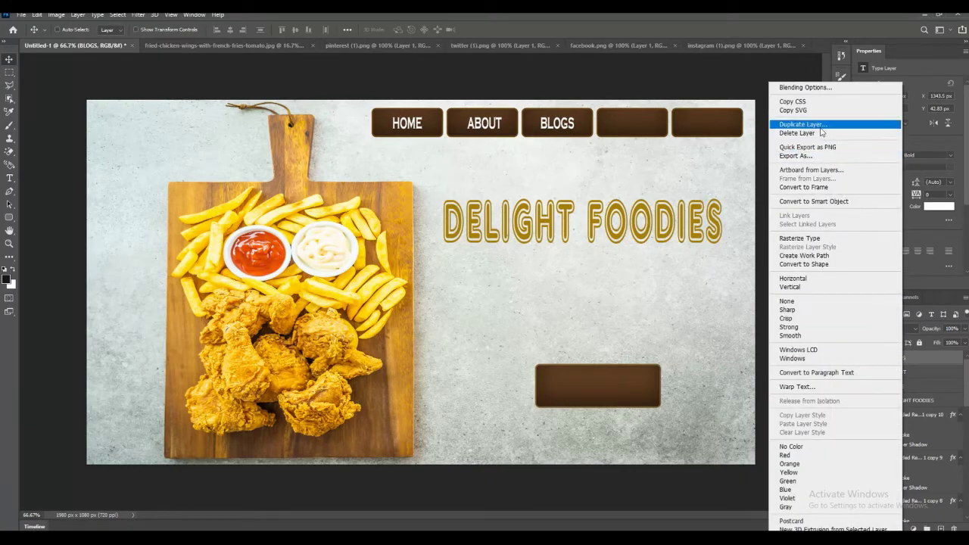
pyautogui.click(821, 127)
pyautogui.click(568, 156)
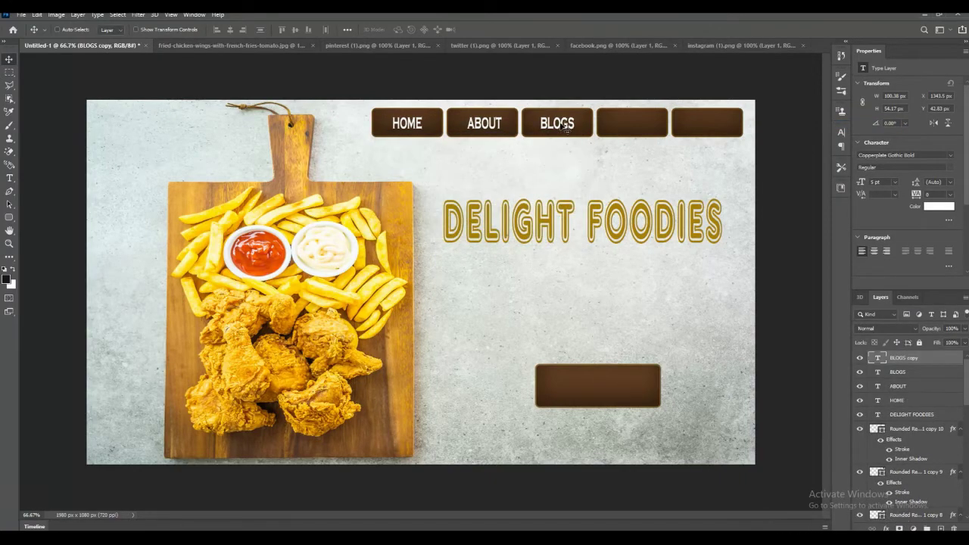
pyautogui.moveTo(558, 129); pyautogui.dragTo(632, 130)
# Step: Change the fourth button's text to PRODUCTS and shift it left to about X 1537 px to centre it on the button
pyautogui.doubleClick(632, 124)
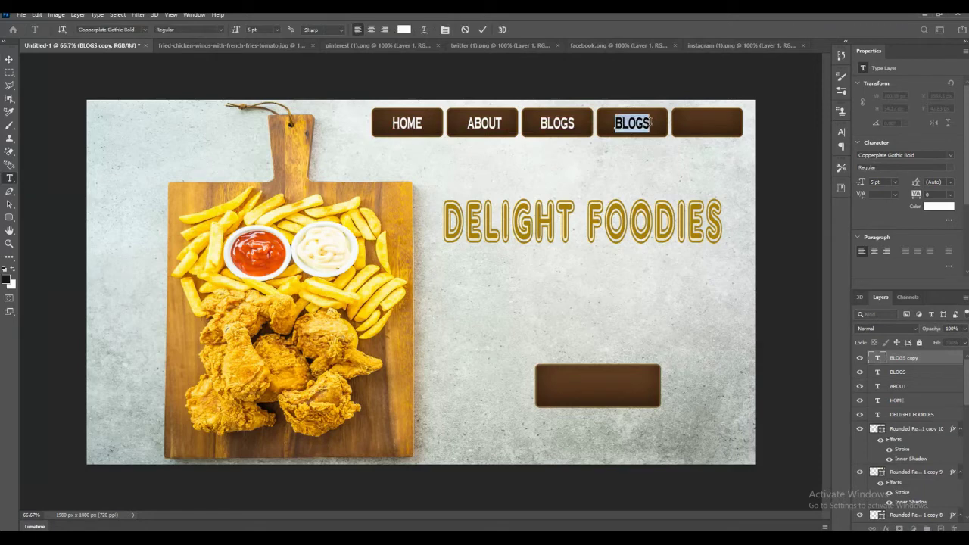
pyautogui.press('BackSpace')
pyautogui.write('PR')
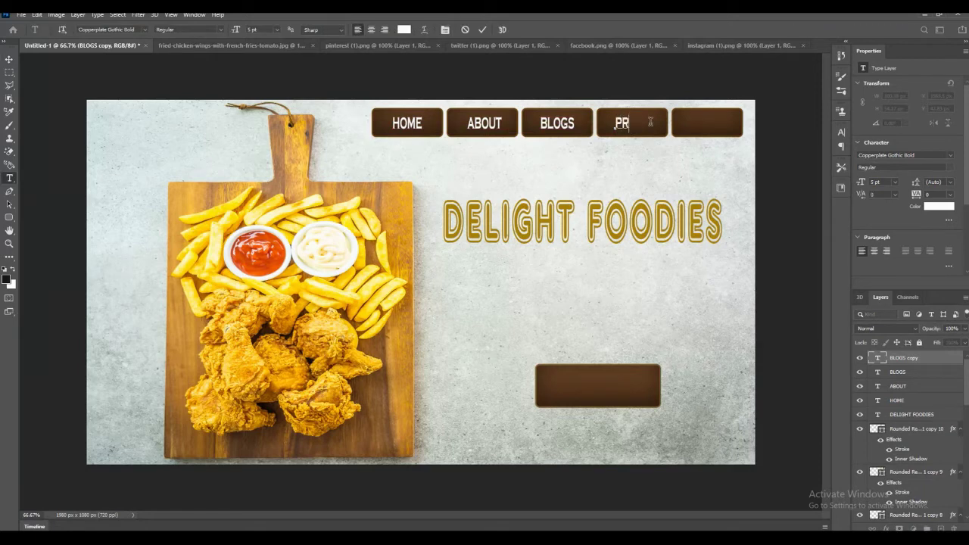
pyautogui.write('ODUCTS')
pyautogui.click(9, 59)
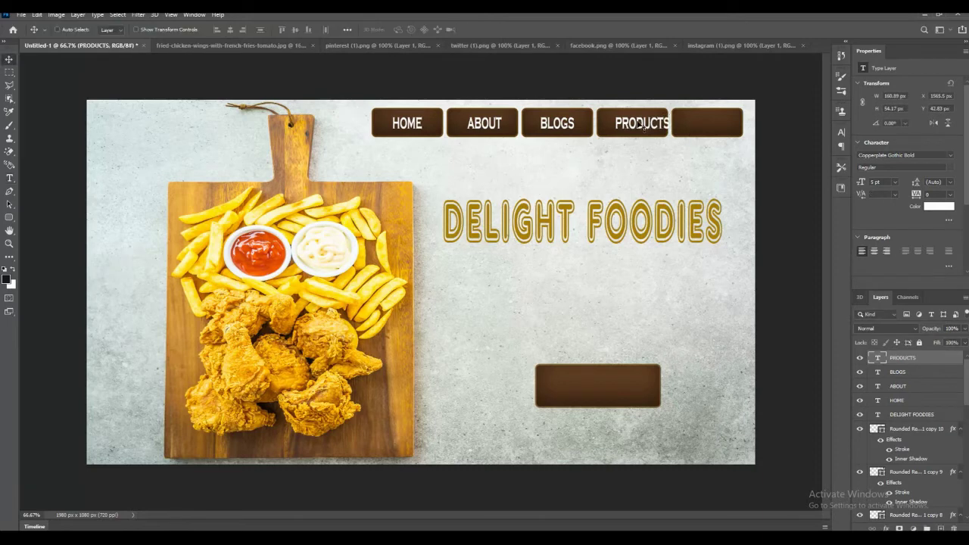
pyautogui.moveTo(641, 127); pyautogui.dragTo(629, 126)
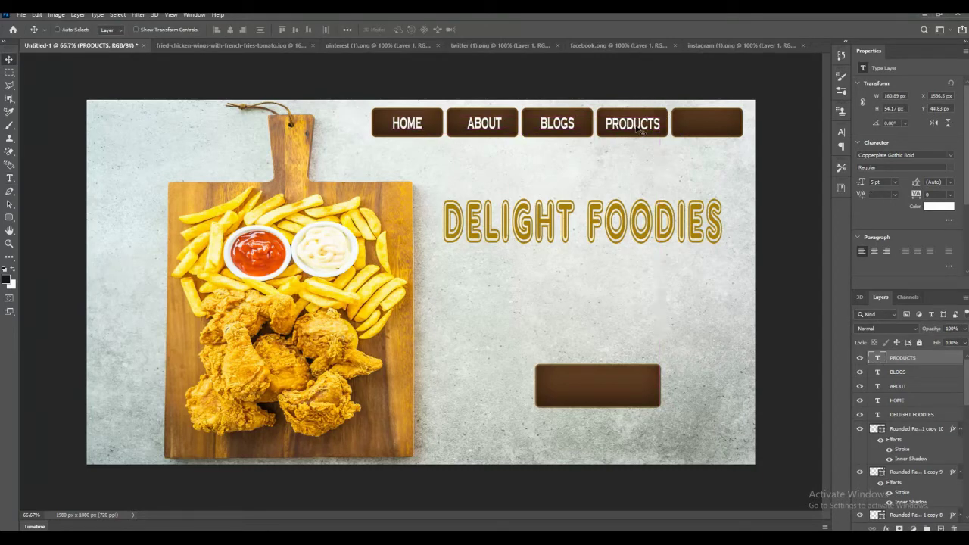
# Step: Duplicate the PRODUCTS text layer and place the copy on the fifth navigation button
pyautogui.rightClick(909, 357)
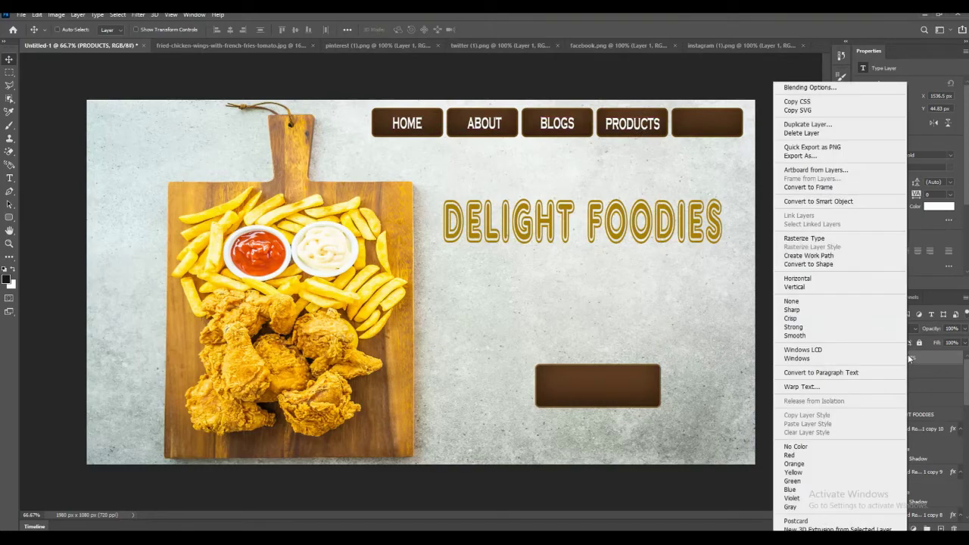
pyautogui.click(817, 126)
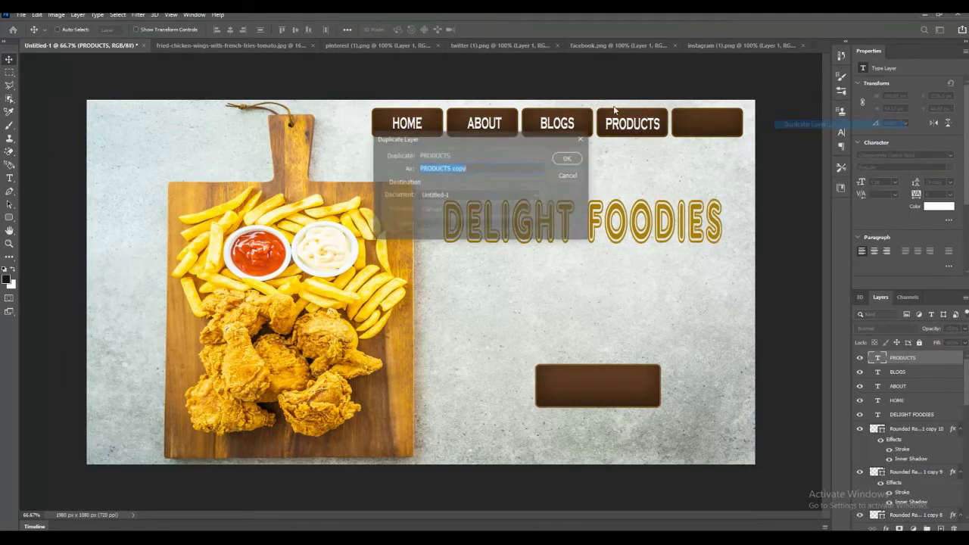
pyautogui.click(569, 157)
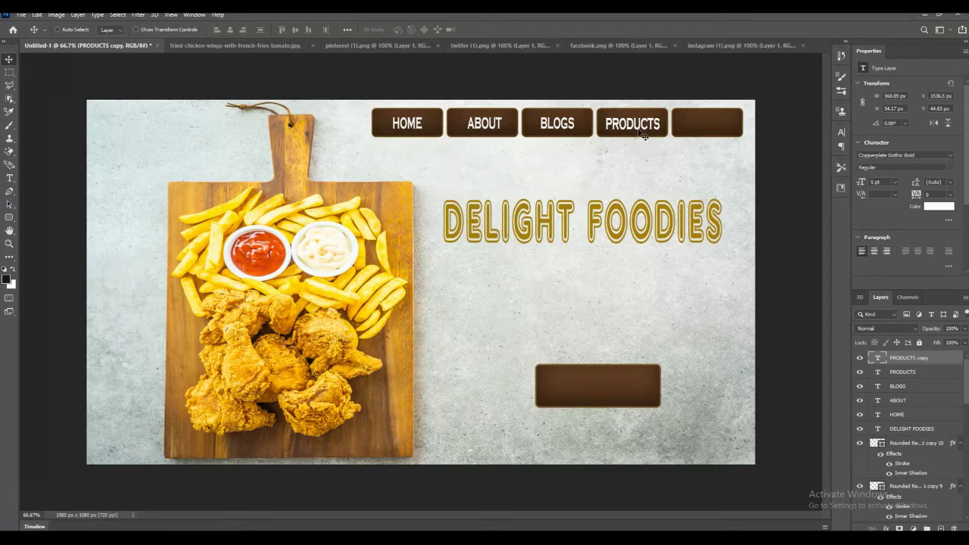
pyautogui.moveTo(633, 123); pyautogui.dragTo(724, 133)
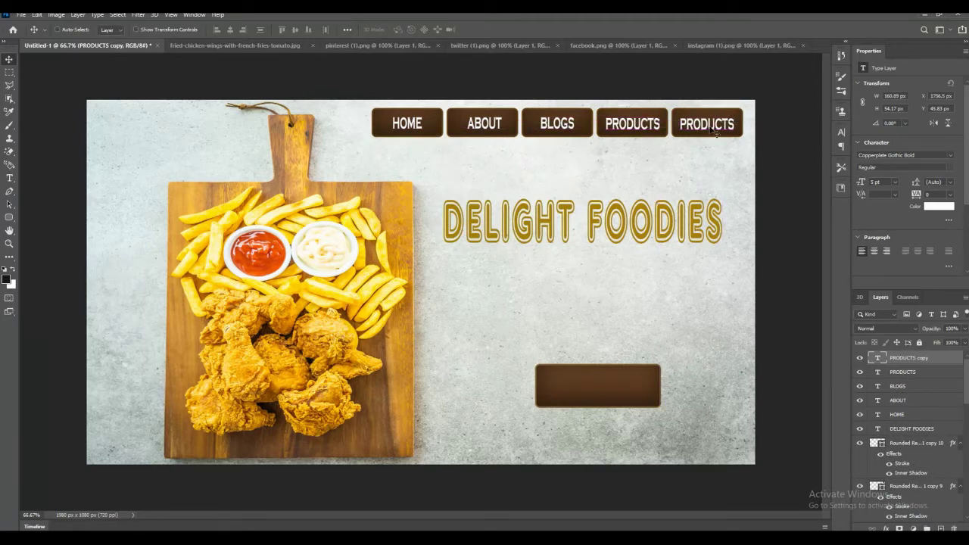
# Step: Change the fifth button's text to CONTACTS and nudge it 2 px to the right
pyautogui.doubleClick(709, 125)
pyautogui.write('C')
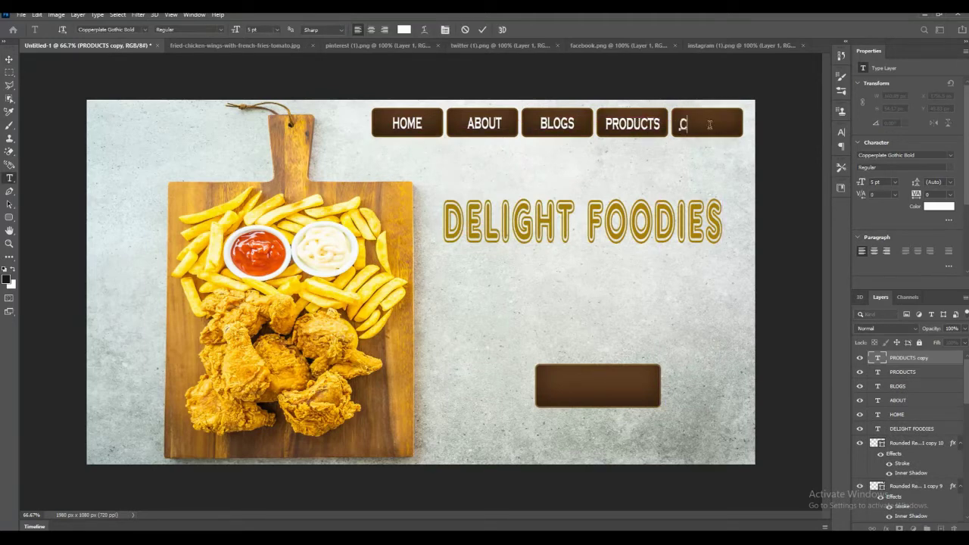
pyautogui.write('ONTACTS')
pyautogui.click(7, 61)
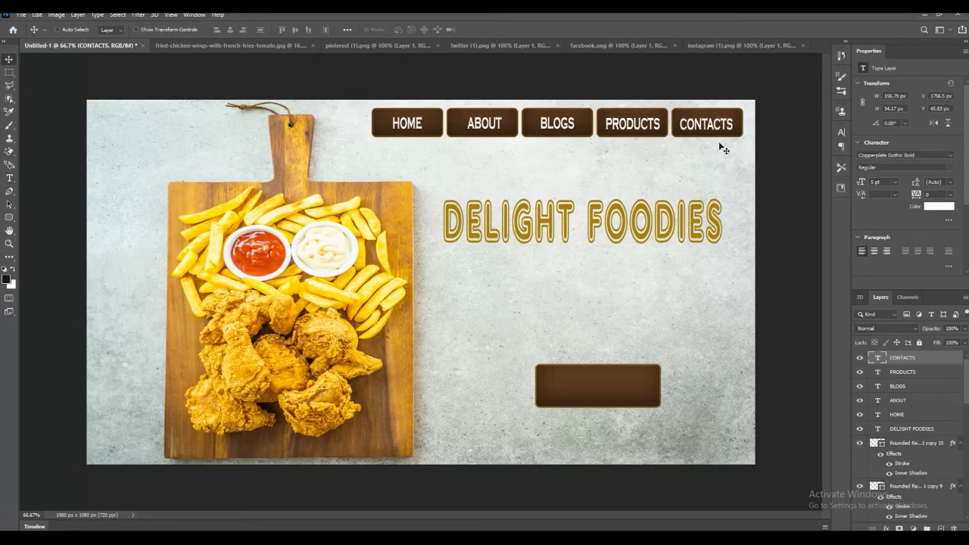
pyautogui.press('Right')
pyautogui.press('Right')
# Step: Duplicate the CONTACTS text layer and place the copy on the large lower button
pyautogui.rightClick(907, 360)
pyautogui.click(825, 124)
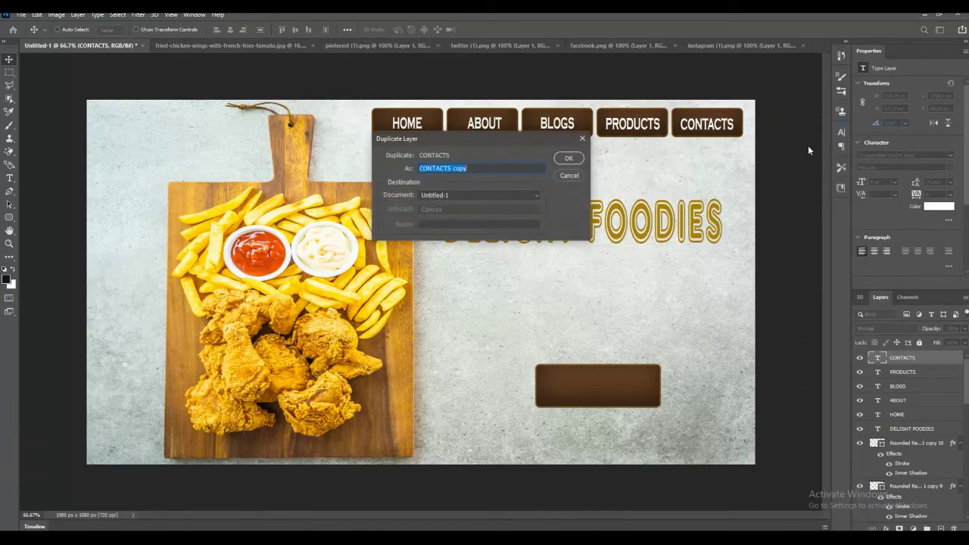
pyautogui.click(568, 159)
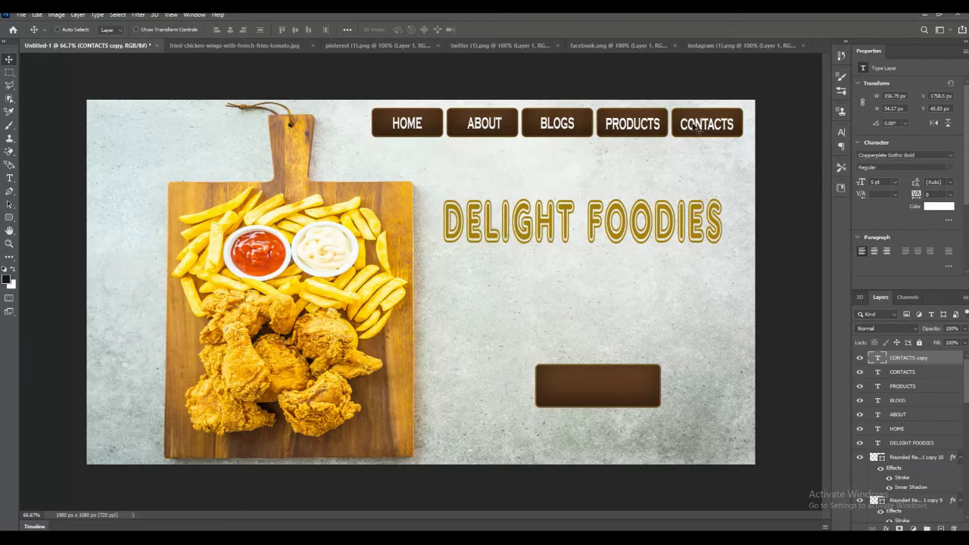
pyautogui.moveTo(697, 129); pyautogui.dragTo(597, 395)
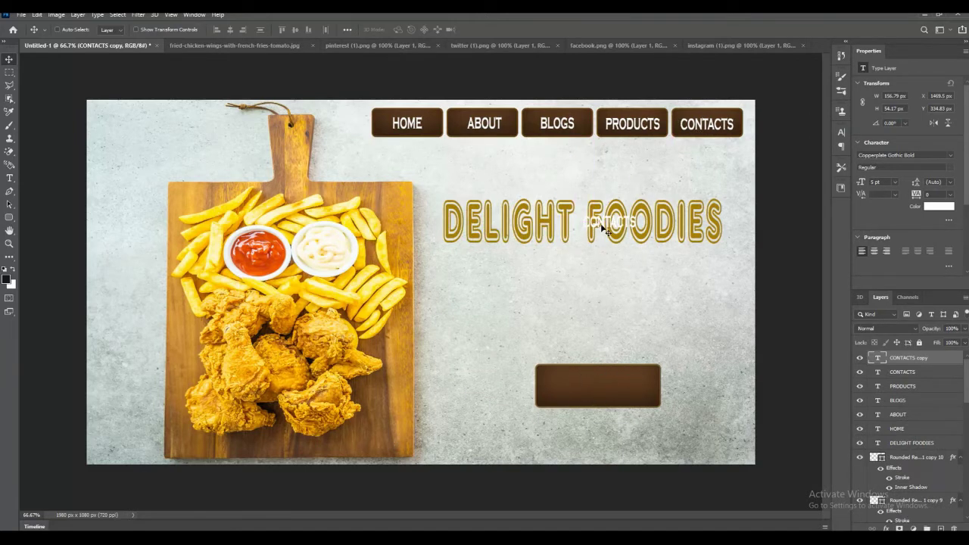
pyautogui.moveTo(607, 228); pyautogui.dragTo(600, 398)
# Step: Replace the lower button's text with VIEW PRODUCTS on two lines and commit it
pyautogui.doubleClick(600, 392)
pyautogui.press('BackSpace')
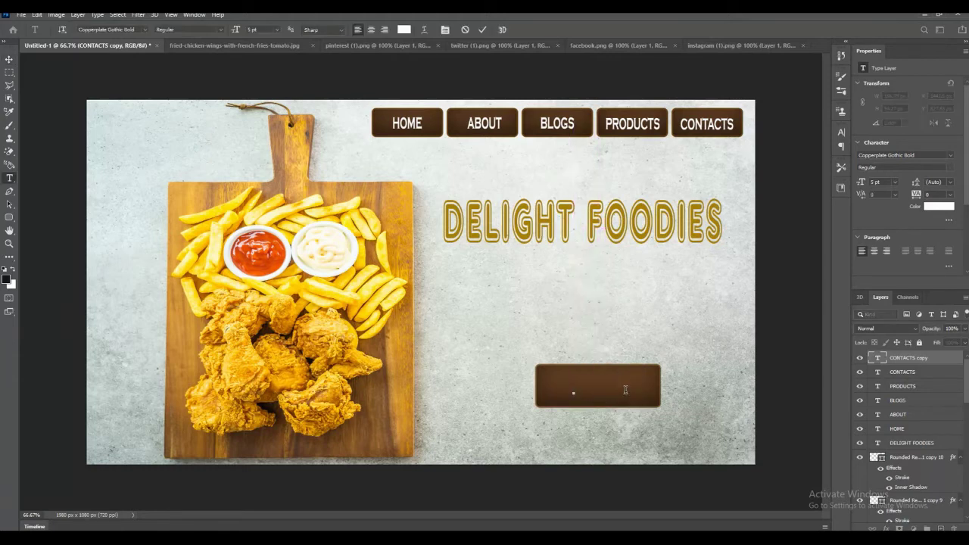
pyautogui.write('VIEW ')
pyautogui.write('PRODUCTS')
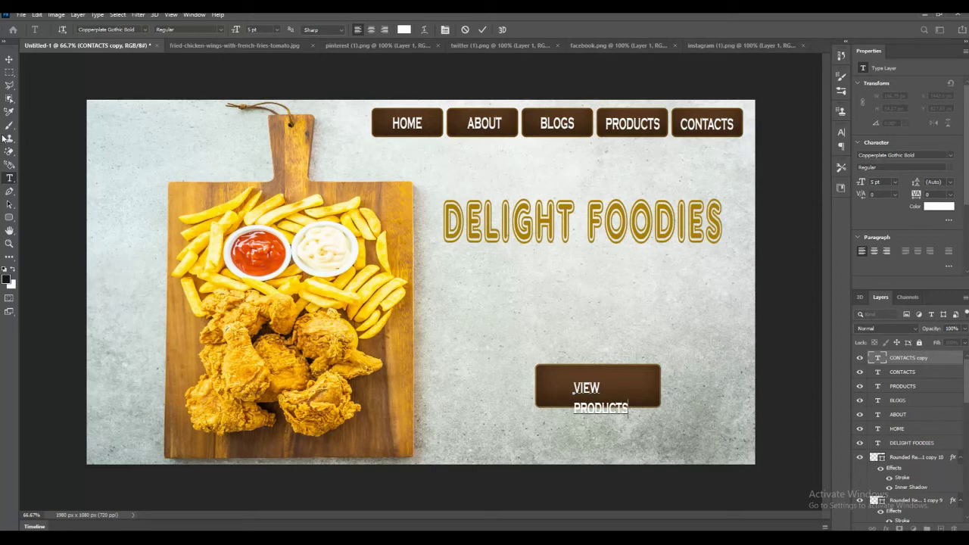
pyautogui.click(9, 59)
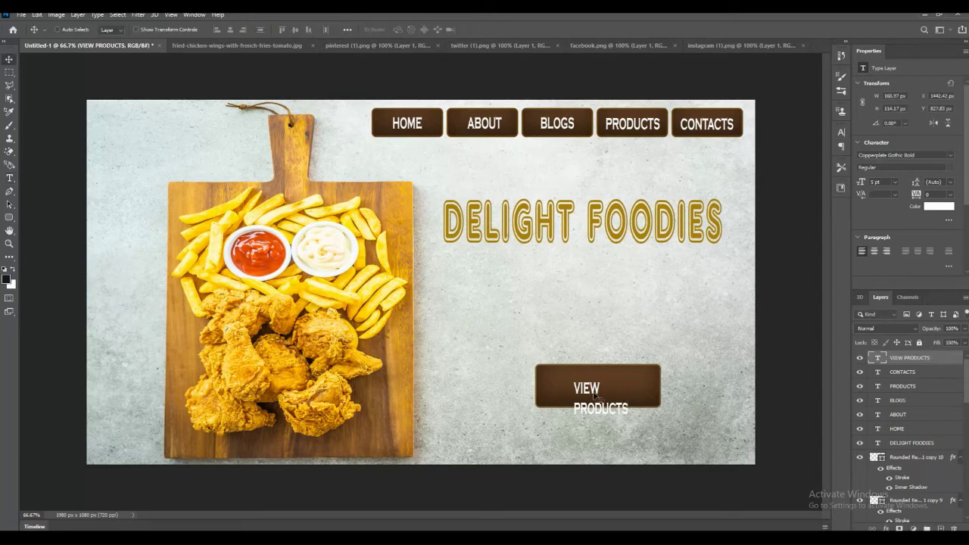
# Step: Centre-align the VIEW PRODUCTS text and position it in the middle of the lower button, about X 1433 px, Y 793 px
pyautogui.click(874, 250)
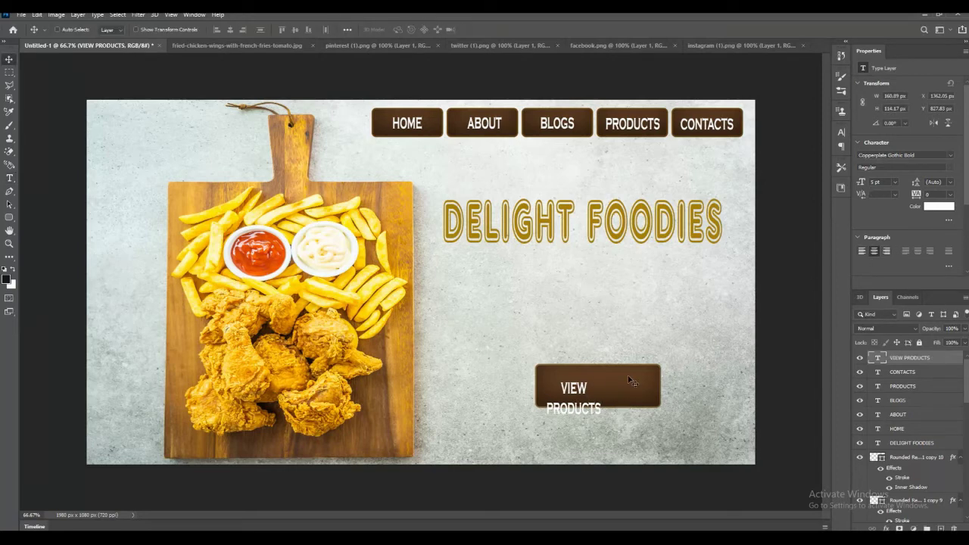
pyautogui.moveTo(578, 387); pyautogui.dragTo(604, 378)
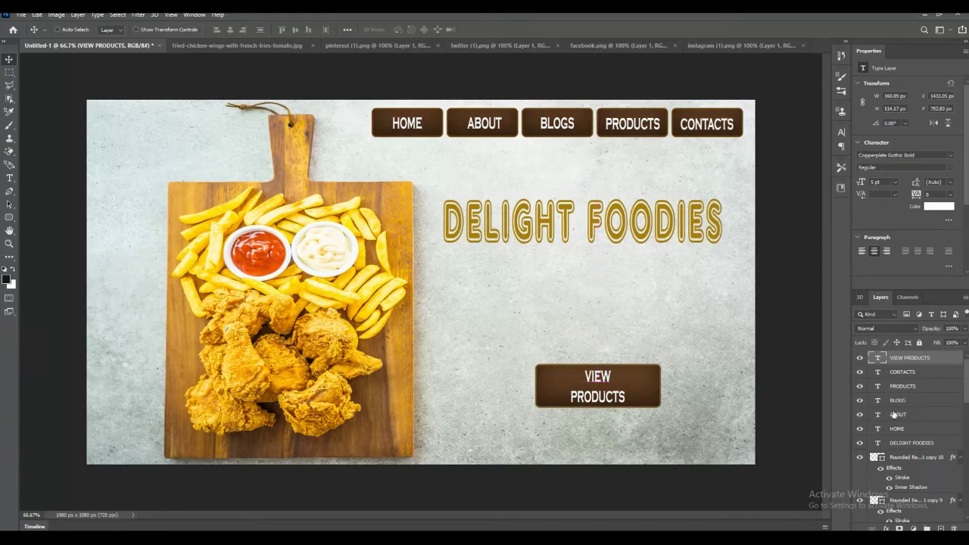
# Step: Enlarge the lower button's rounded rectangle to about 428 px wide and 167 px high, keeping it around the VIEW PRODUCTS text
pyautogui.click(919, 459)
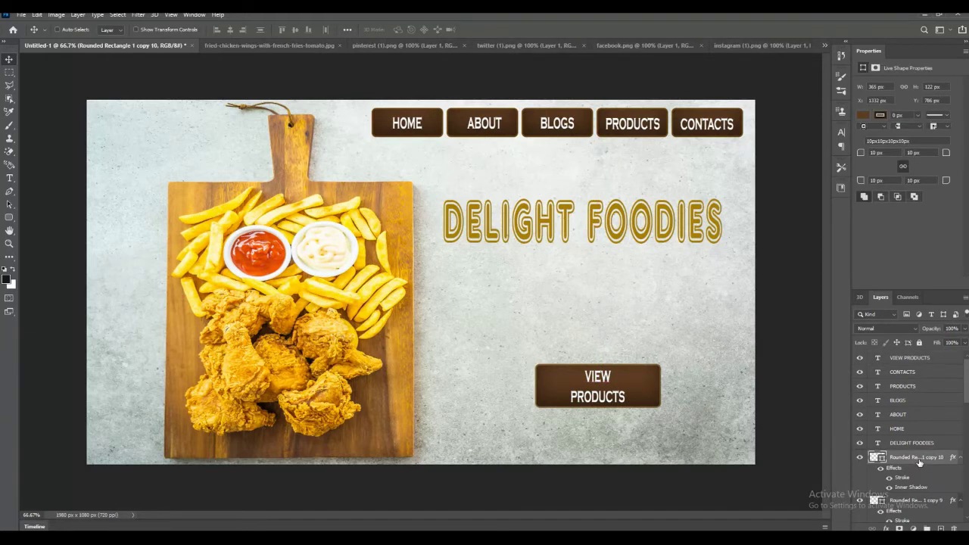
pyautogui.hotkey('ctrl', 't')
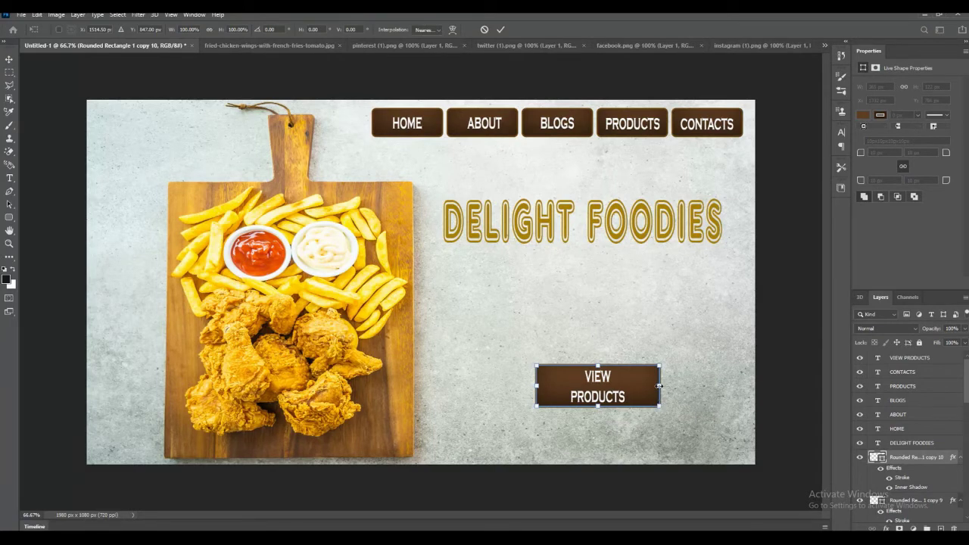
pyautogui.moveTo(658, 386); pyautogui.dragTo(682, 385)
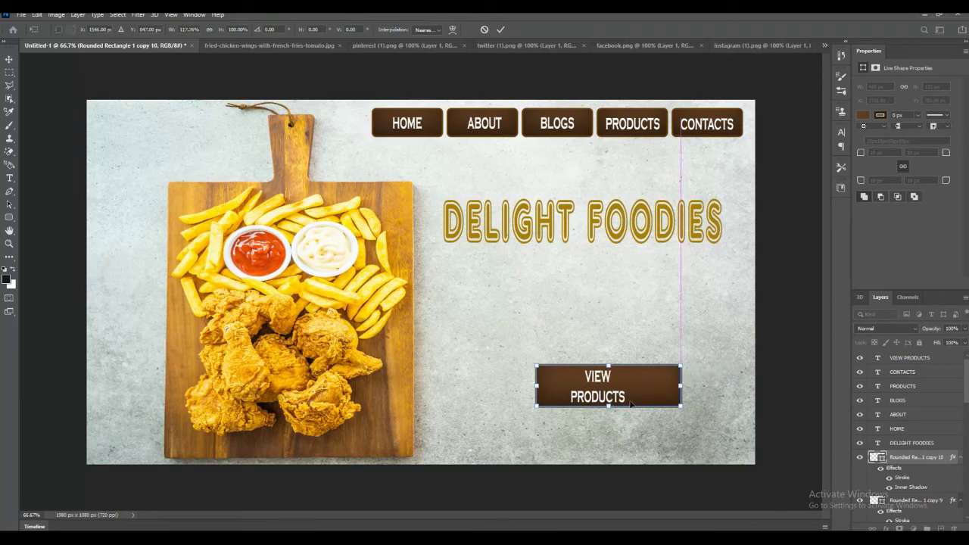
pyautogui.moveTo(609, 407); pyautogui.dragTo(639, 394)
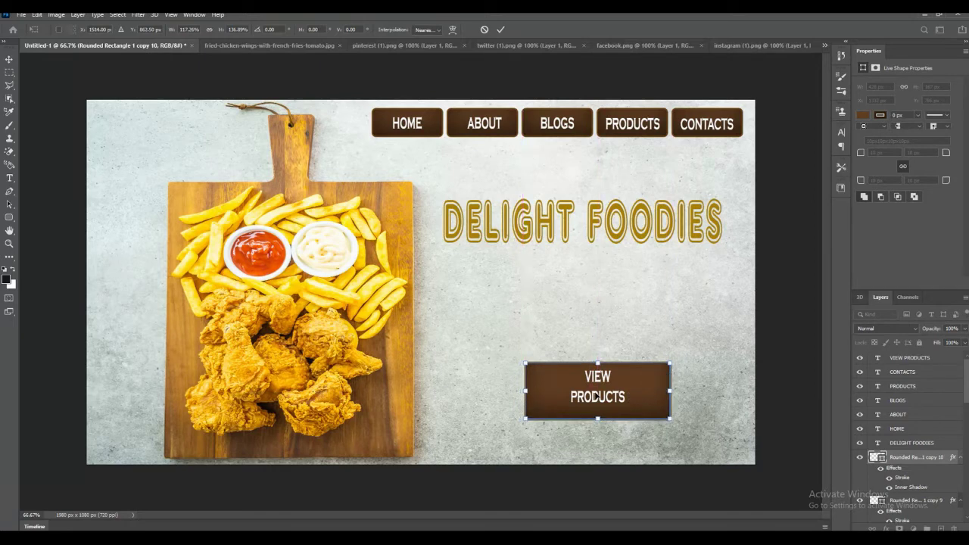
# Step: Set the VIEW PRODUCTS text size to 6 pt and reposition it in the middle of the enlarged button, about X 1423 px
pyautogui.click(910, 361)
pyautogui.click(875, 181)
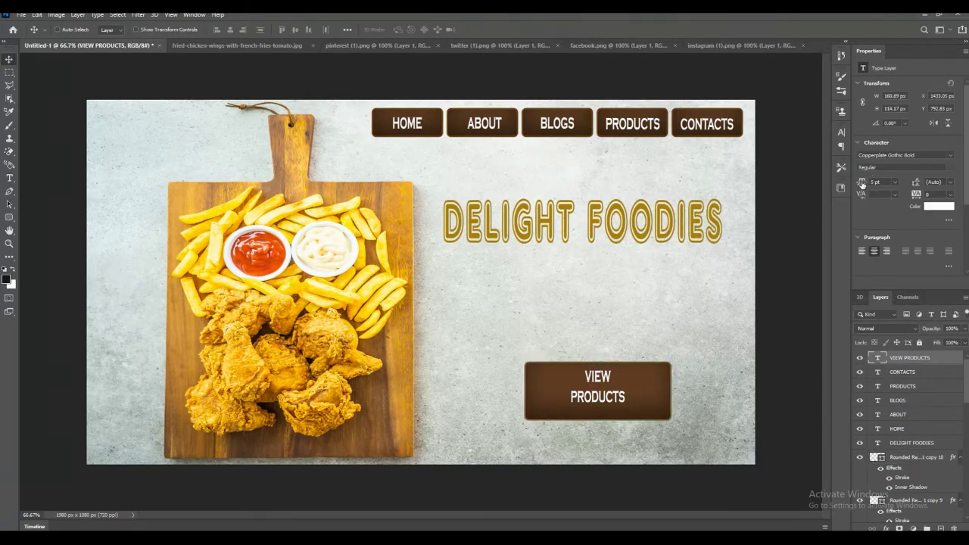
pyautogui.write('72')
pyautogui.press('Return')
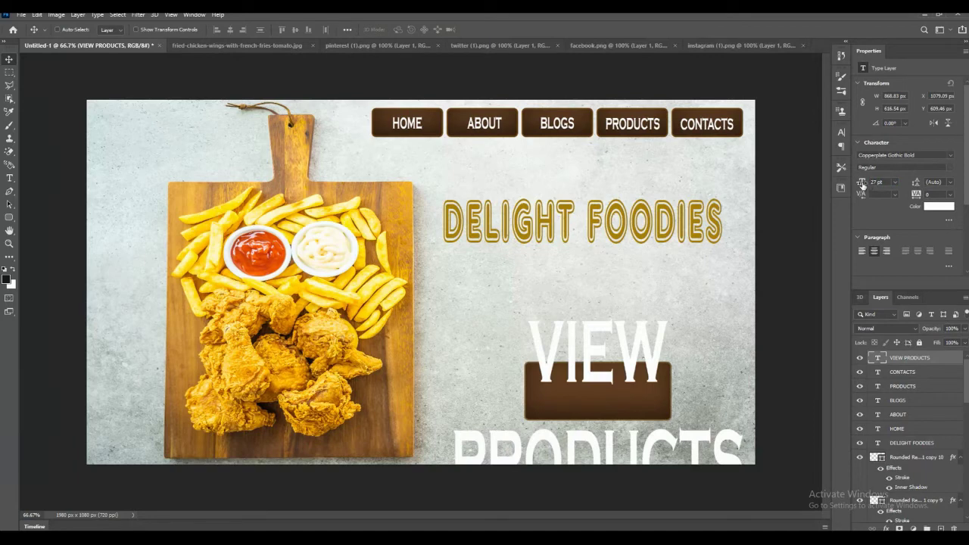
pyautogui.write('36')
pyautogui.press('Return')
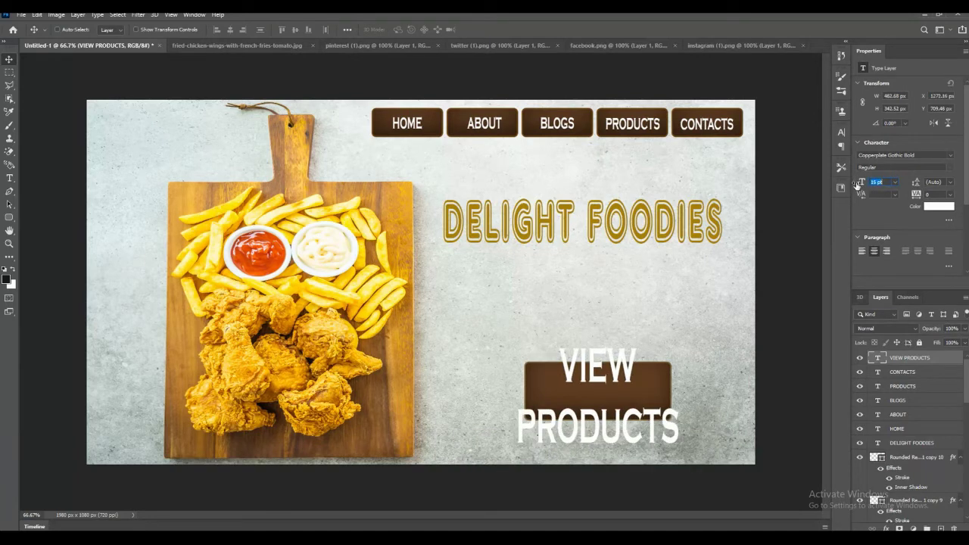
pyautogui.write('15')
pyautogui.press('Return')
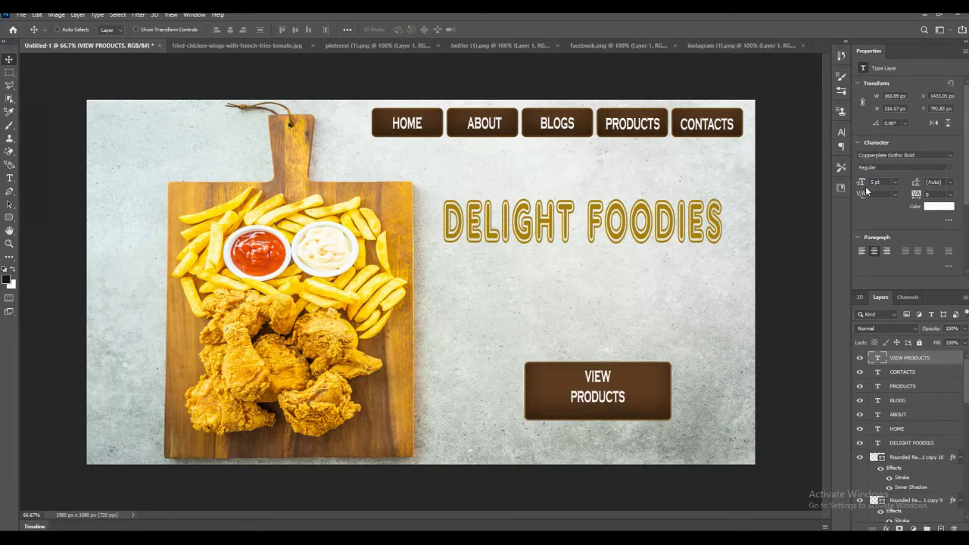
pyautogui.moveTo(858, 183); pyautogui.dragTo(862, 183)
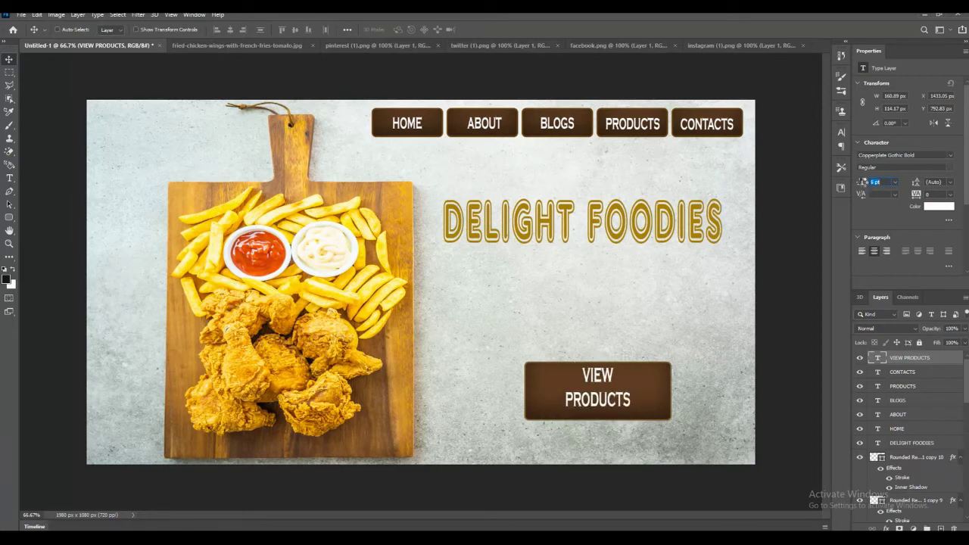
pyautogui.moveTo(609, 401); pyautogui.dragTo(610, 405)
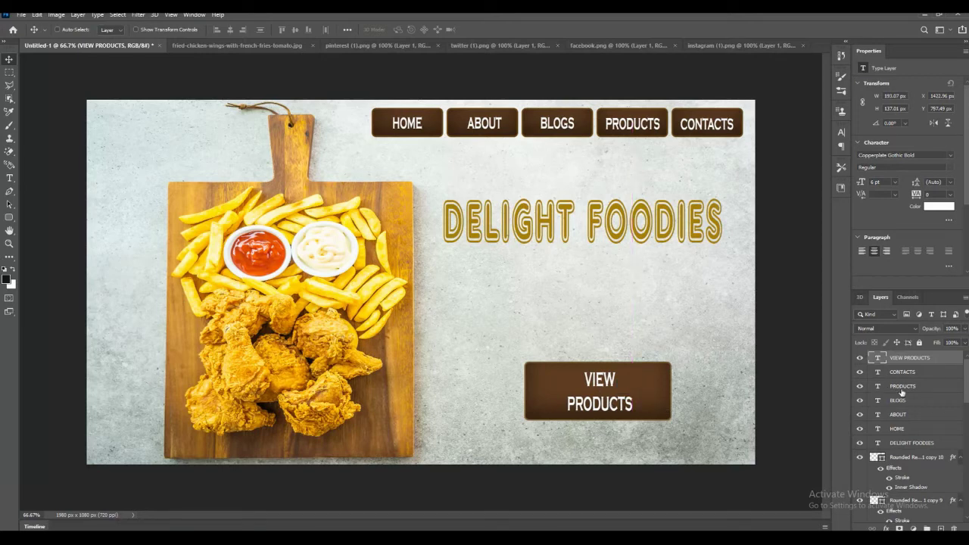
# Step: Shift the lower button and its VIEW PRODUCTS text slightly left, with the text at about X 1386 px
pyautogui.click(915, 459)
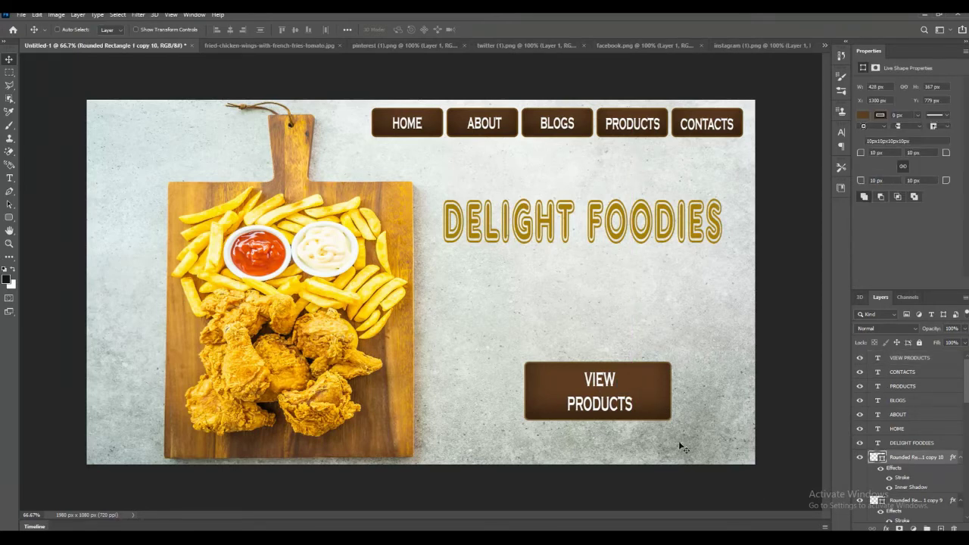
pyautogui.moveTo(657, 413); pyautogui.dragTo(580, 409)
pyautogui.click(899, 361)
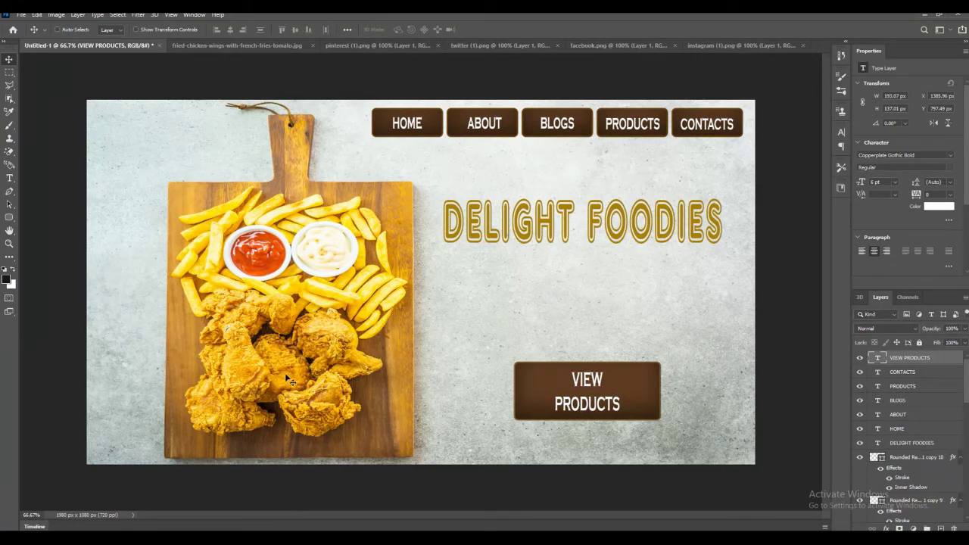
# Step: Place the Pinterest icon from its file in the landing page at 61 px square, about X 287 px, Y 19 px
pyautogui.click(235, 47)
pyautogui.click(379, 45)
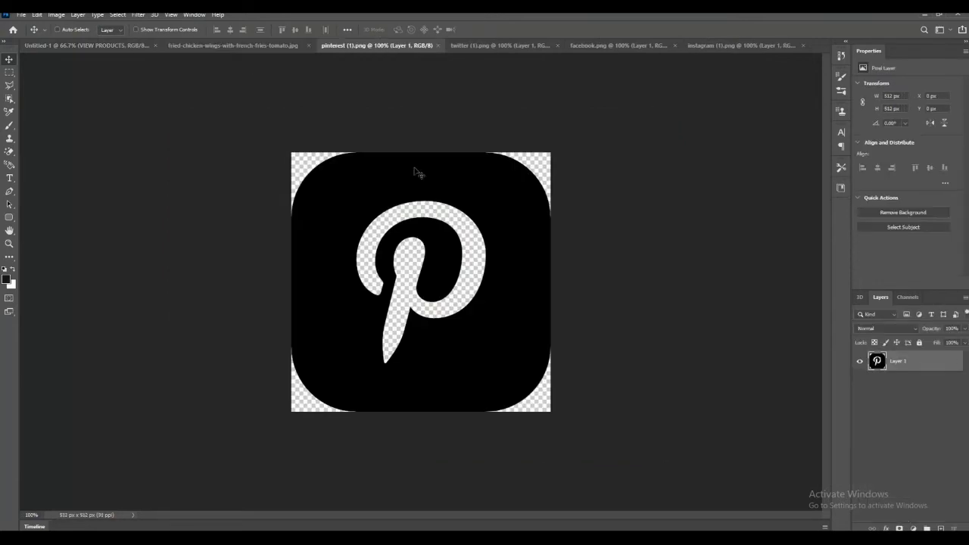
pyautogui.moveTo(368, 202); pyautogui.dragTo(297, 240)
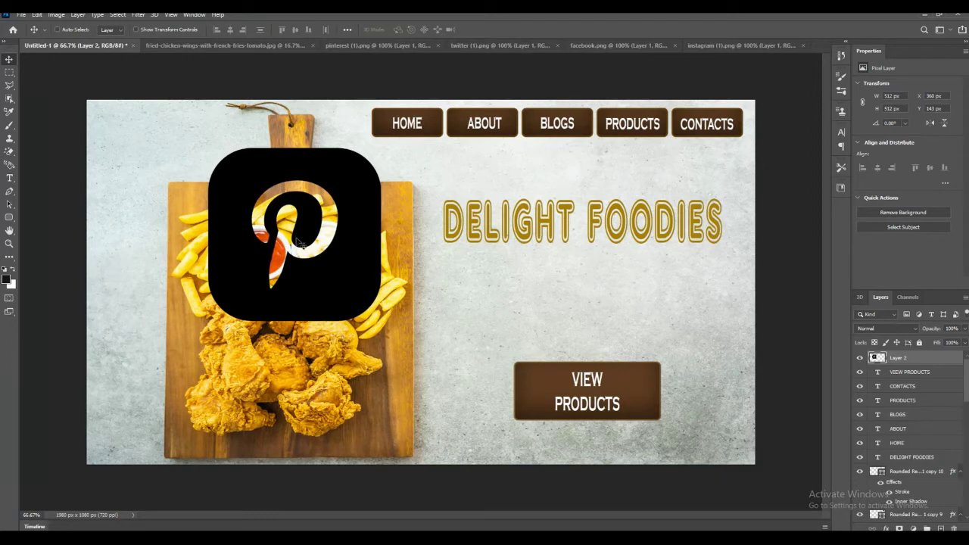
pyautogui.hotkey('ctrl', 't')
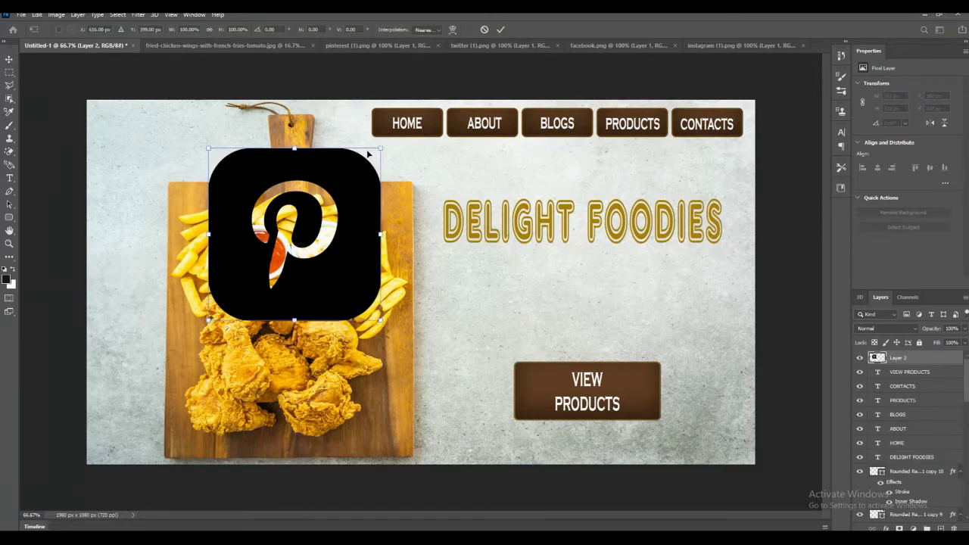
pyautogui.moveTo(382, 148); pyautogui.dragTo(268, 343)
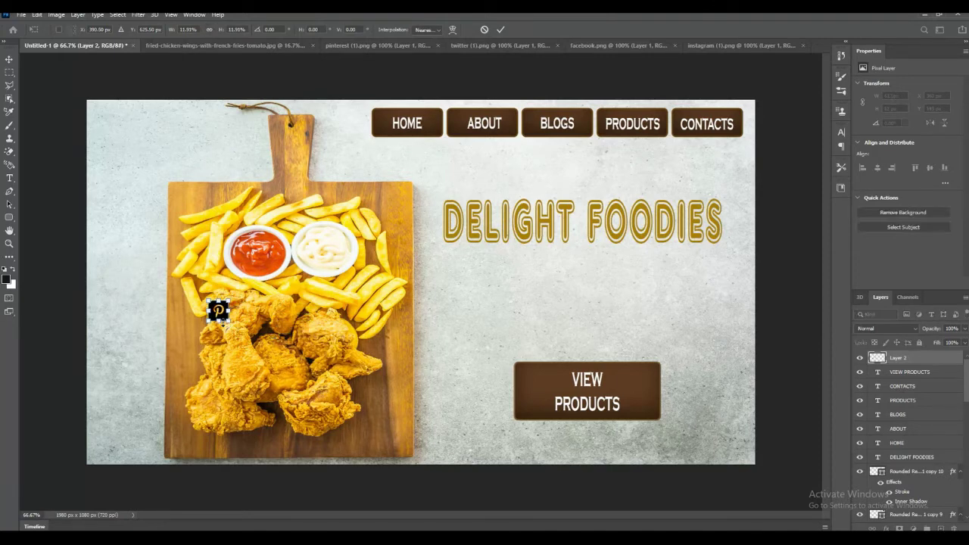
pyautogui.moveTo(220, 314); pyautogui.dragTo(109, 122)
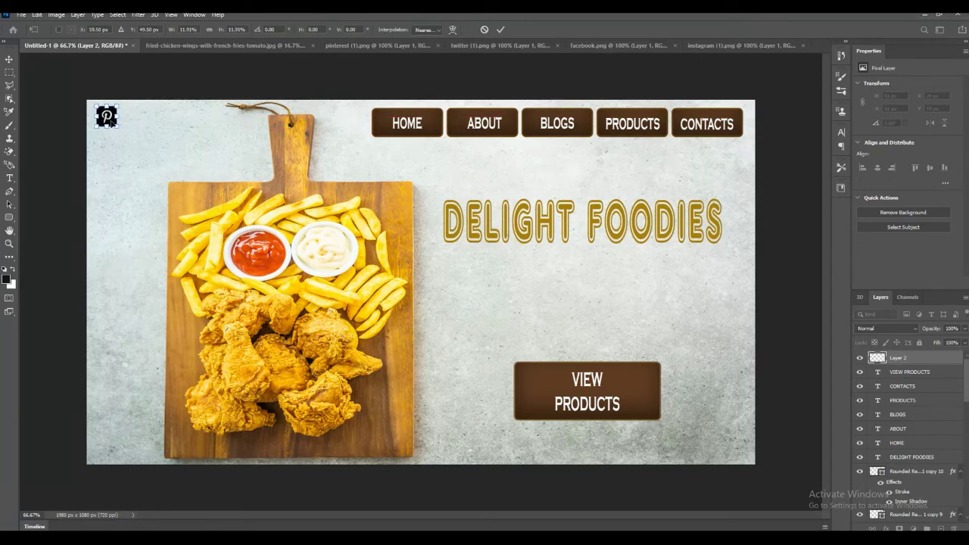
pyautogui.moveTo(110, 119); pyautogui.dragTo(198, 123)
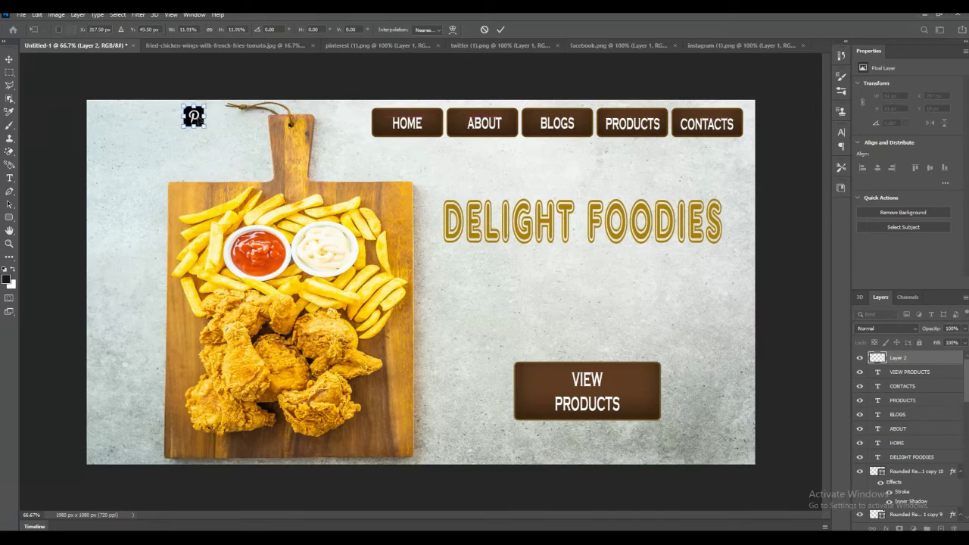
pyautogui.press('Return')
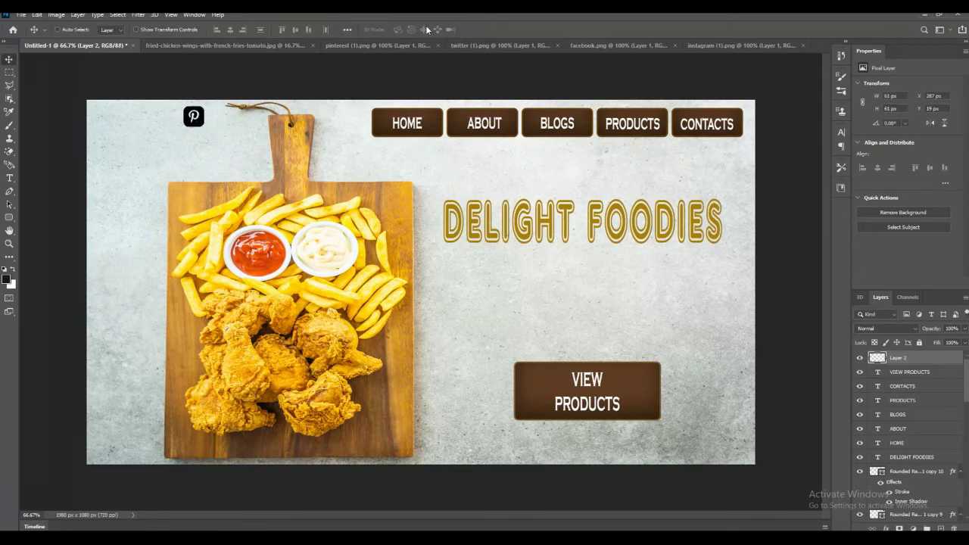
# Step: Place the Twitter icon from its file beside the Pinterest icon at 62 px square, about X 202 px, Y 18 px
pyautogui.click(485, 46)
pyautogui.moveTo(491, 275); pyautogui.dragTo(365, 233)
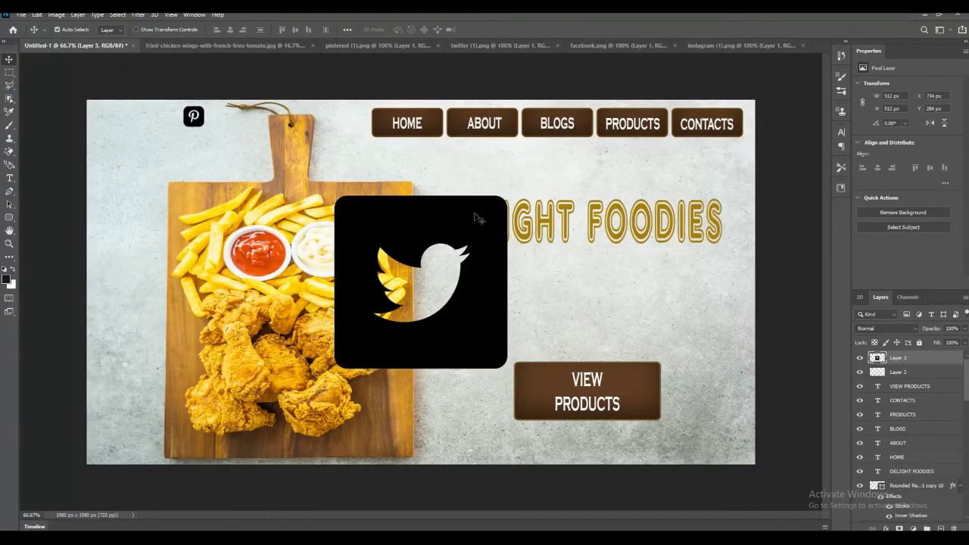
pyautogui.hotkey('ctrl', 't')
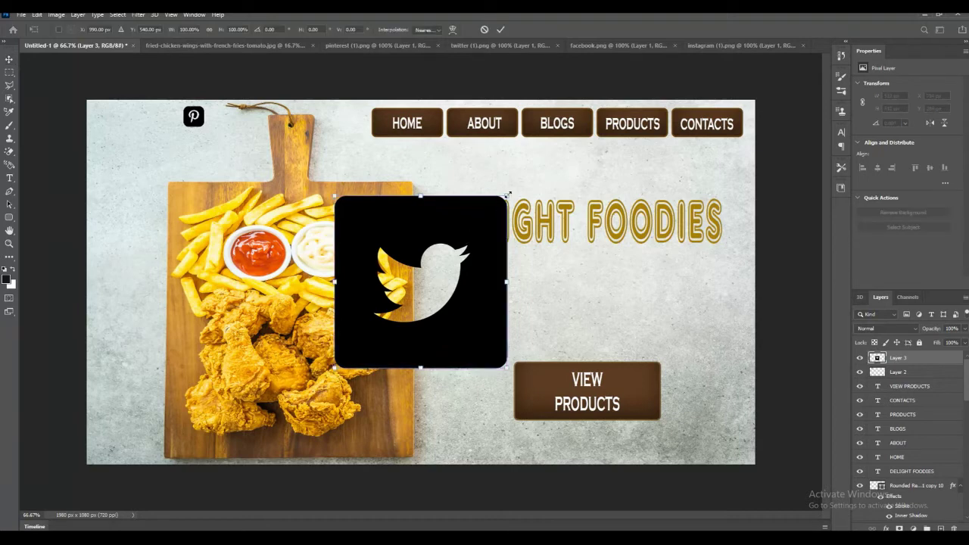
pyautogui.moveTo(508, 196); pyautogui.dragTo(357, 347)
pyautogui.moveTo(344, 357); pyautogui.dragTo(165, 115)
pyautogui.press('Return')
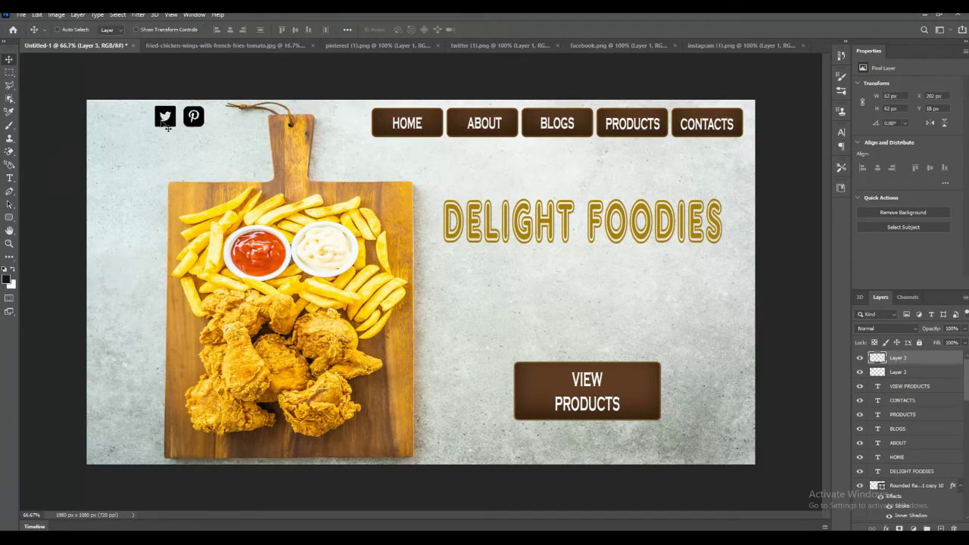
# Step: Place the Instagram icon from its file beside the Twitter icon, scaled to about 13.5%
pyautogui.click(628, 47)
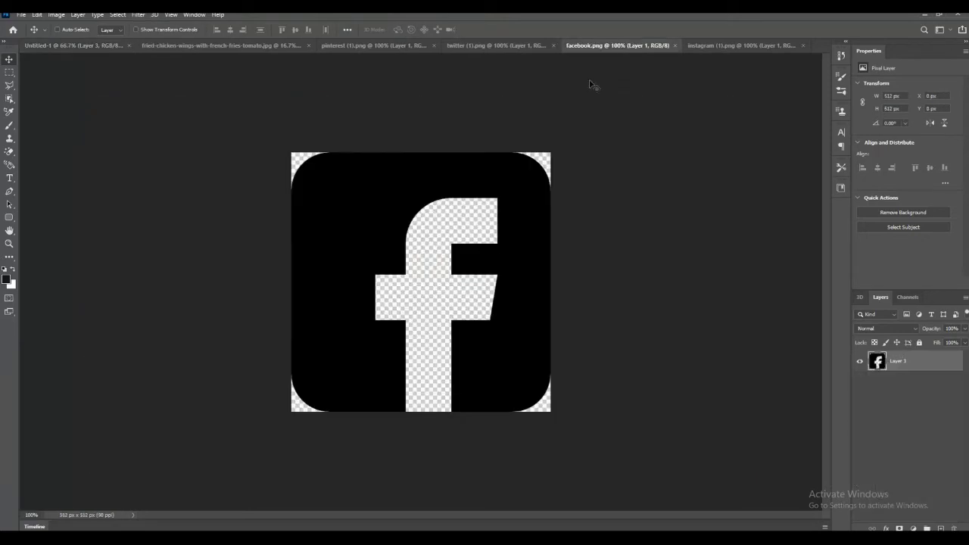
pyautogui.click(729, 47)
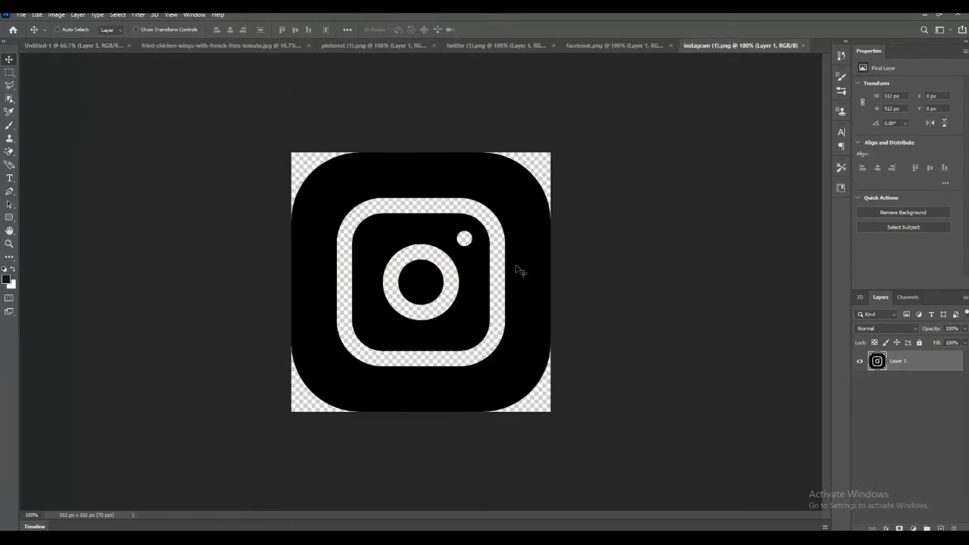
pyautogui.moveTo(515, 270); pyautogui.dragTo(479, 306)
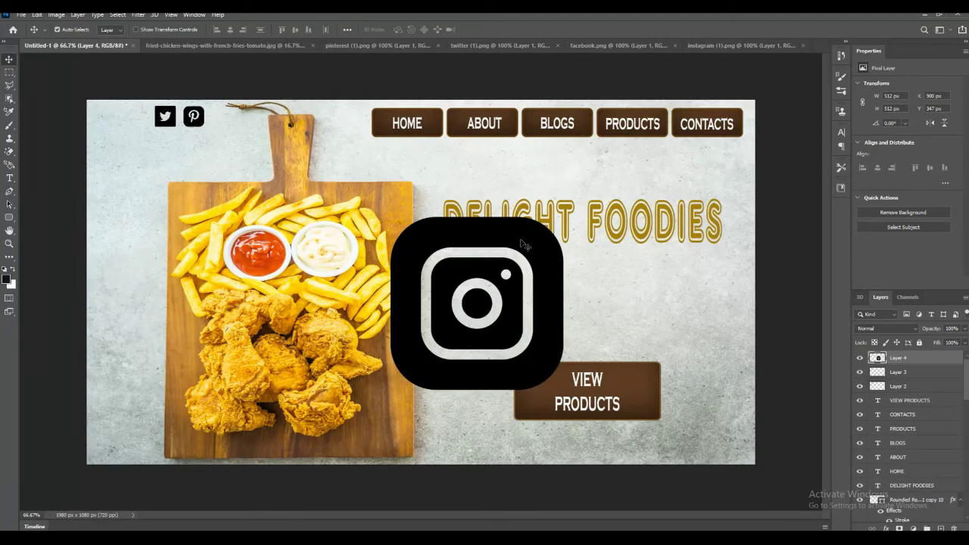
pyautogui.hotkey('ctrl', 't')
pyautogui.moveTo(562, 217); pyautogui.dragTo(458, 407)
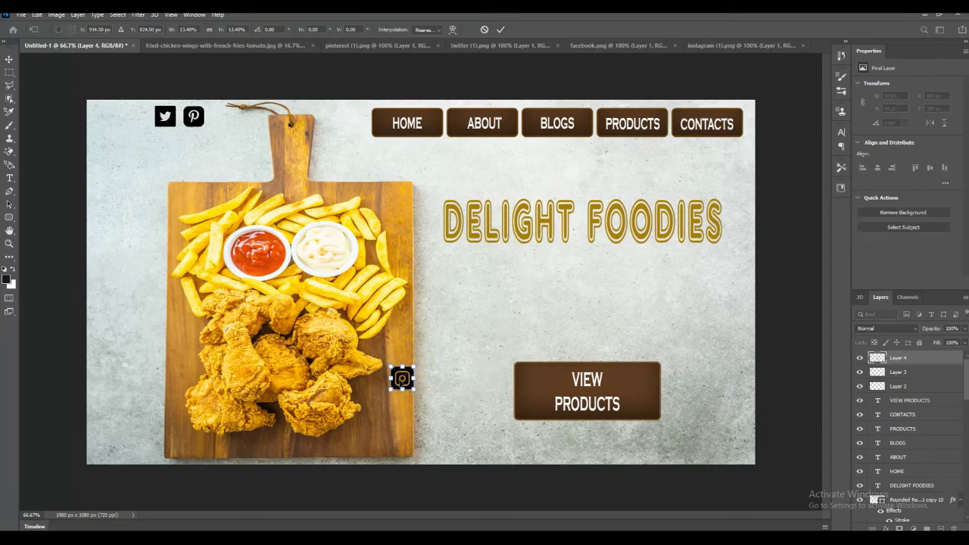
pyautogui.moveTo(402, 378); pyautogui.dragTo(131, 117)
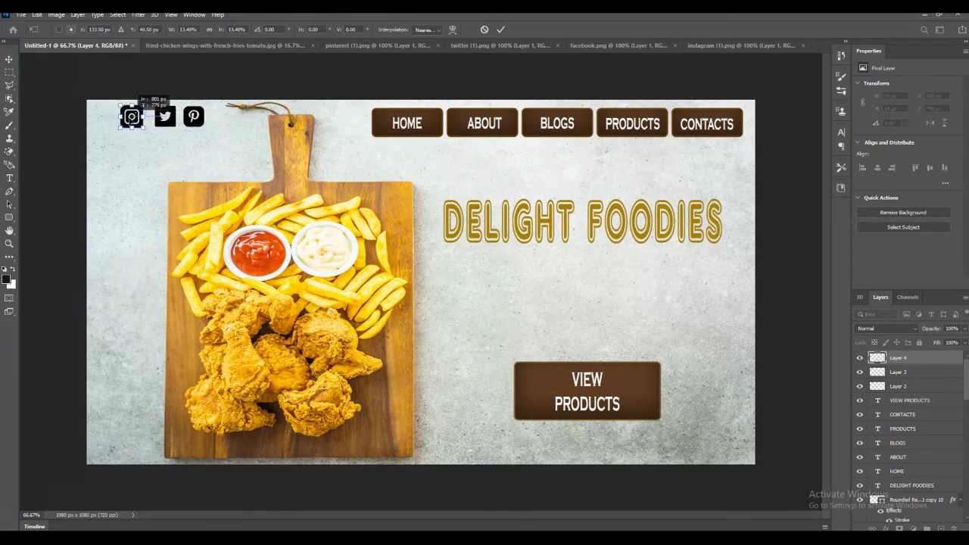
# Step: Undo the scaling and placement of the Instagram icon in the landing page
pyautogui.click(731, 45)
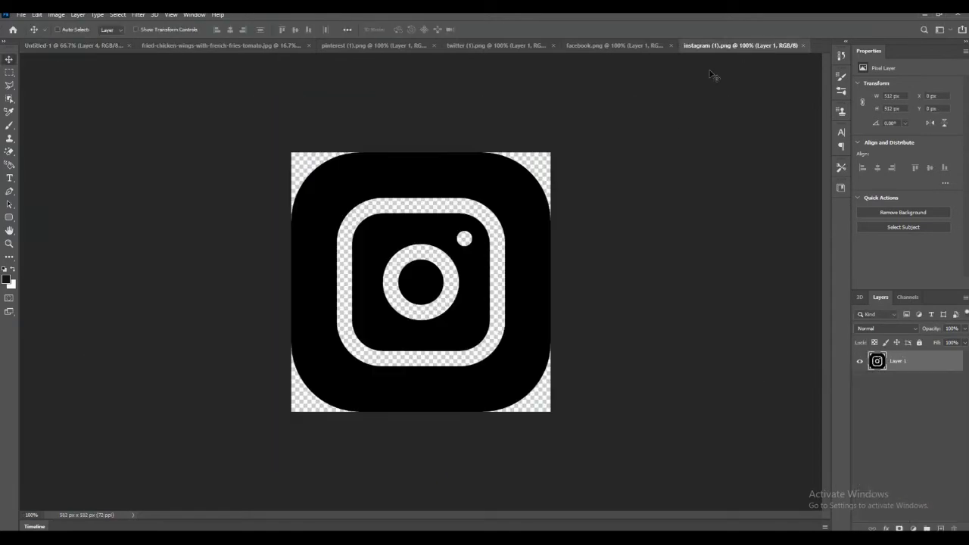
pyautogui.click(597, 46)
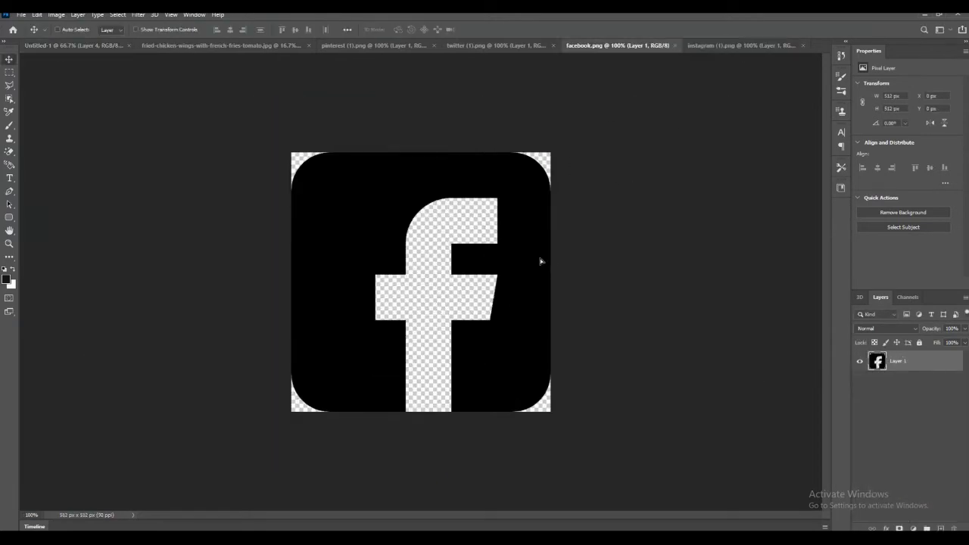
pyautogui.moveTo(540, 261); pyautogui.dragTo(370, 246)
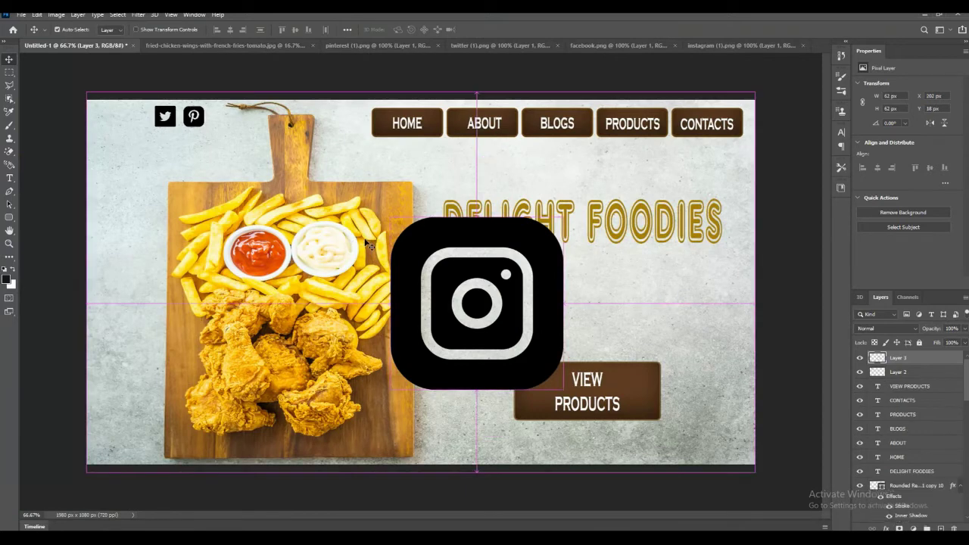
pyautogui.hotkey('ctrl', 'z')
# Step: Copy the Instagram and Facebook icons from their files into the landing page, moving the Facebook icon over the cutting board
pyautogui.click(709, 43)
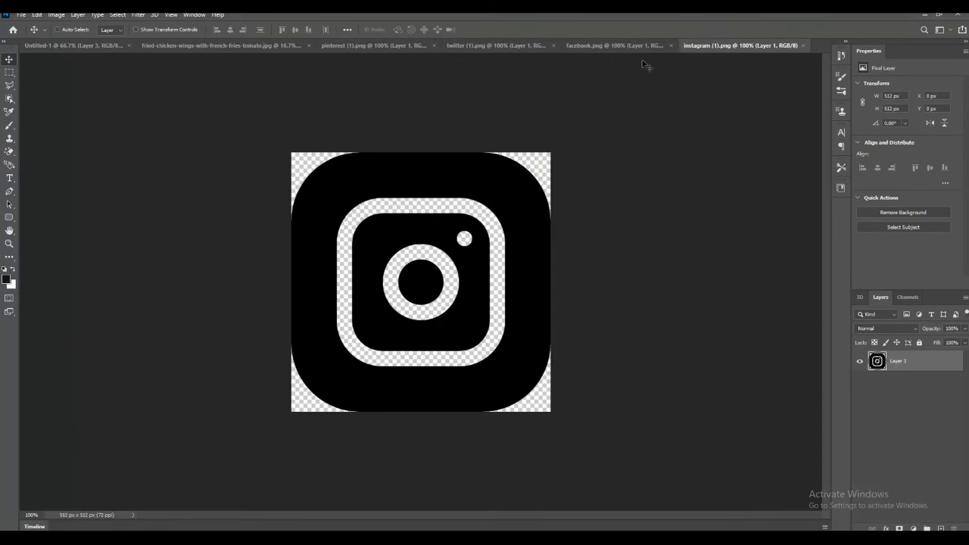
pyautogui.moveTo(503, 215); pyautogui.dragTo(442, 242)
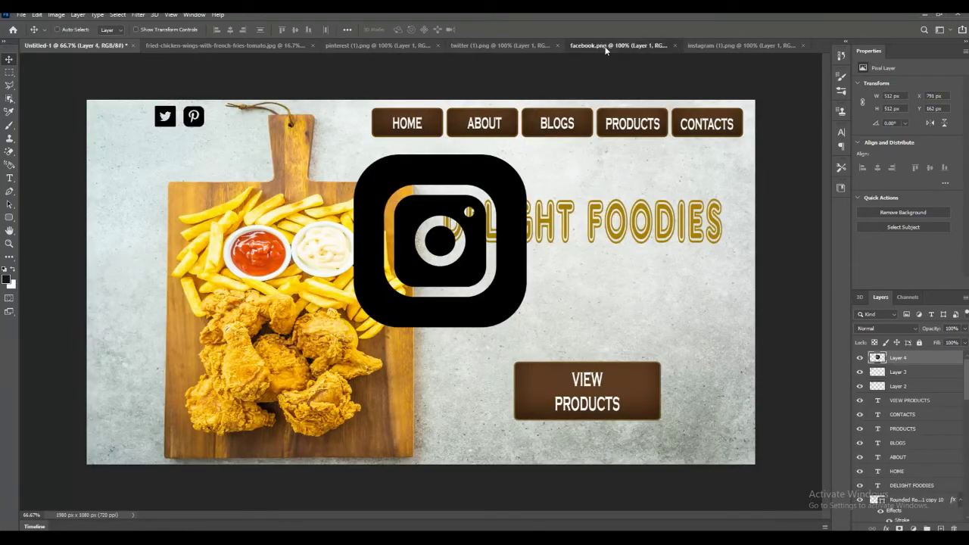
pyautogui.click(605, 44)
pyautogui.moveTo(432, 190); pyautogui.dragTo(463, 248)
pyautogui.moveTo(518, 219); pyautogui.dragTo(317, 260)
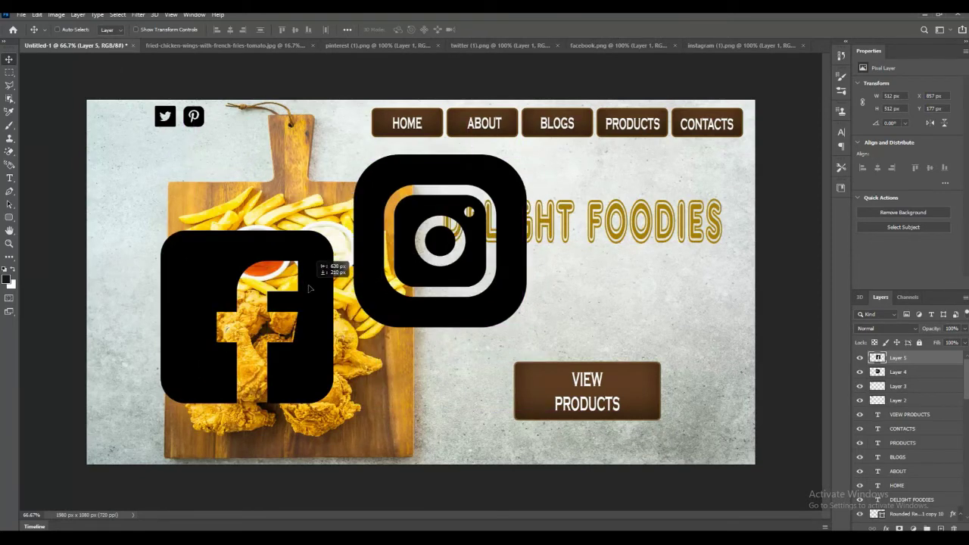
# Step: Scale the Facebook icon to about 51 px and the Instagram icon to about 62 px, side by side in the page's upper-left corner
pyautogui.hotkey('ctrl', 't')
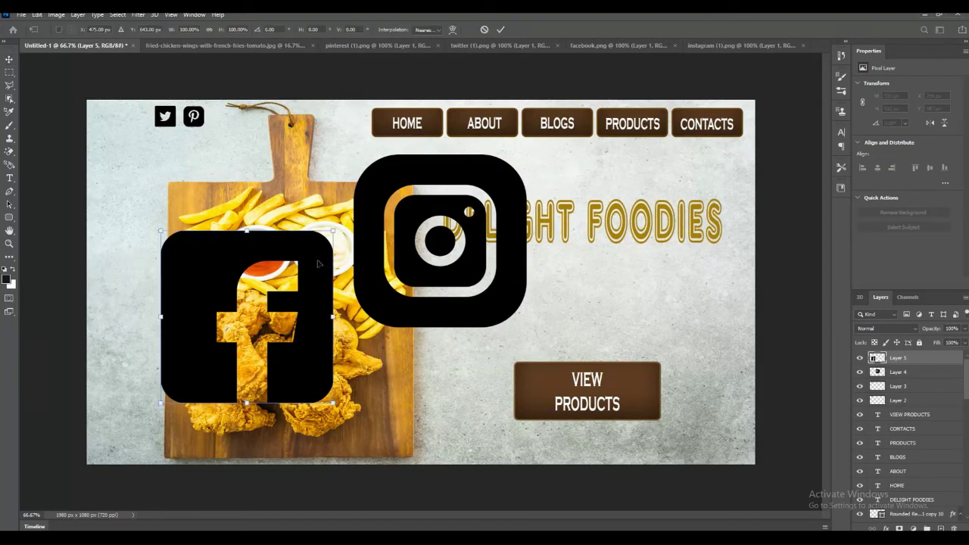
pyautogui.moveTo(333, 229); pyautogui.dragTo(103, 113)
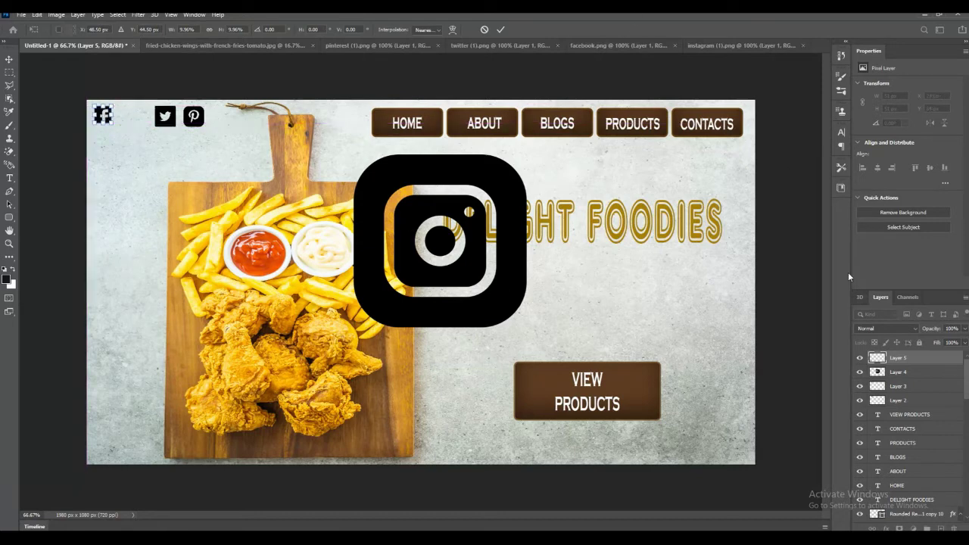
pyautogui.click(908, 372)
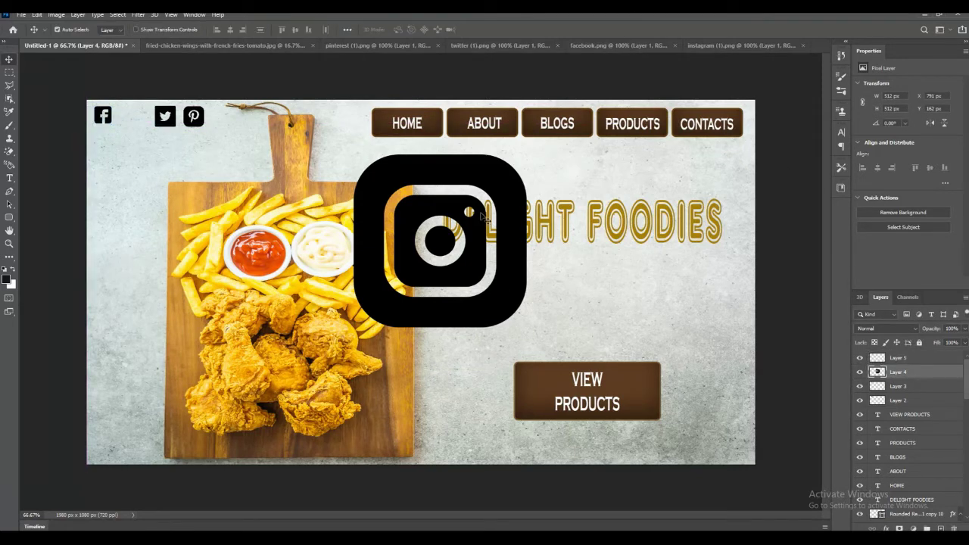
pyautogui.hotkey('ctrl', 't')
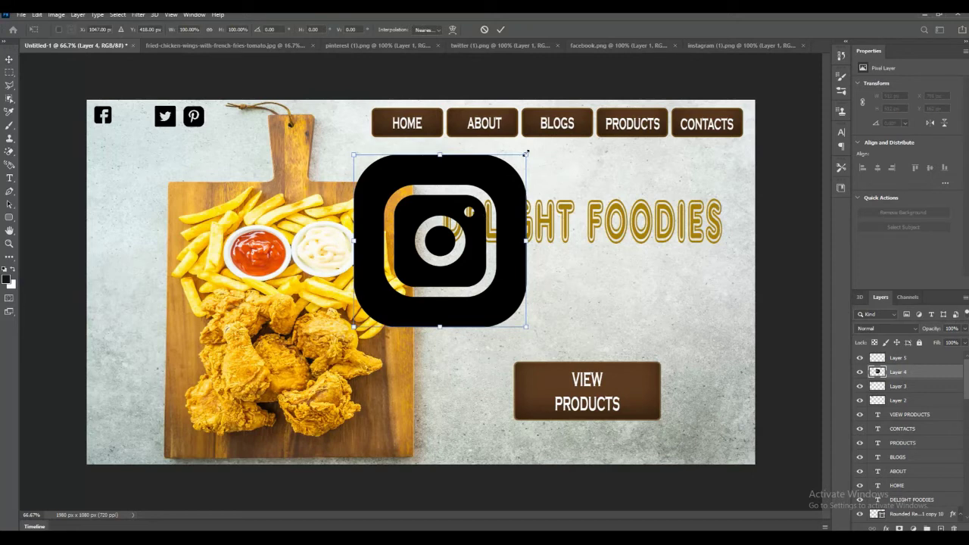
pyautogui.moveTo(526, 153); pyautogui.dragTo(131, 115)
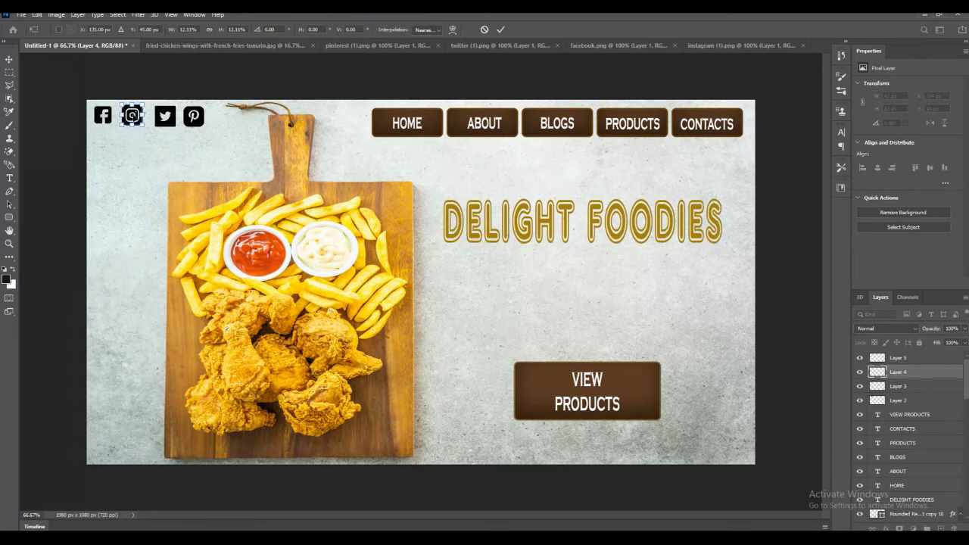
pyautogui.press('Return')
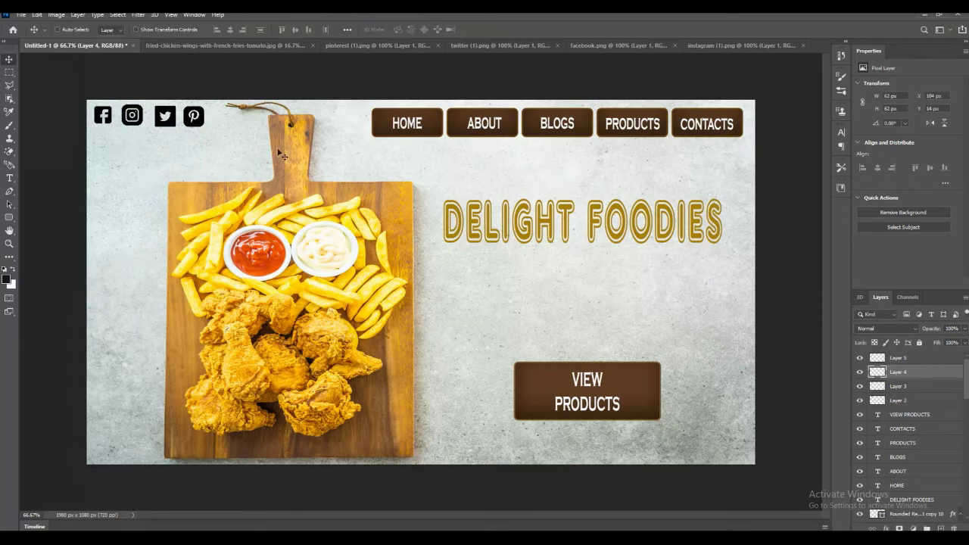
# Step: Enlarge the Facebook icon to about 55 px square, at about X 22 px, Y 16 px
pyautogui.click(917, 358)
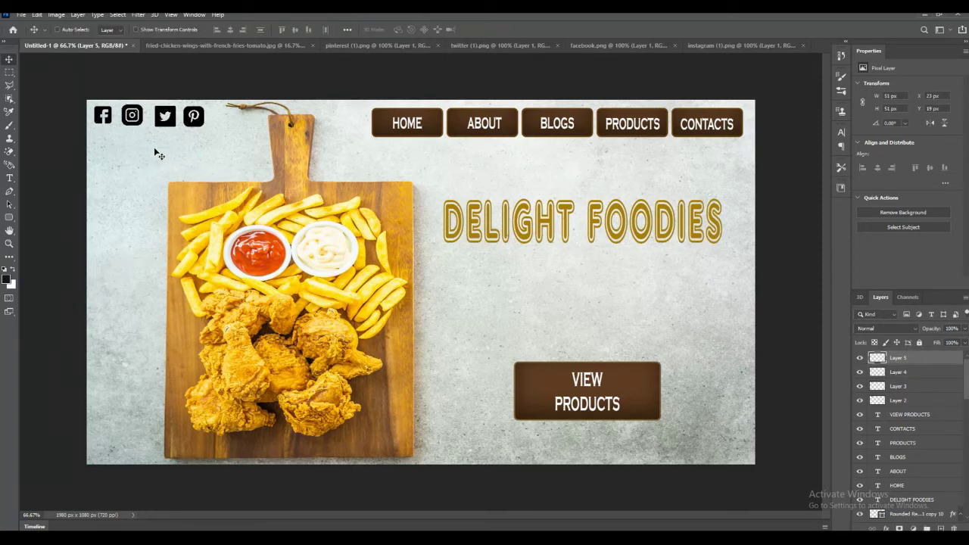
pyautogui.hotkey('ctrl', 't')
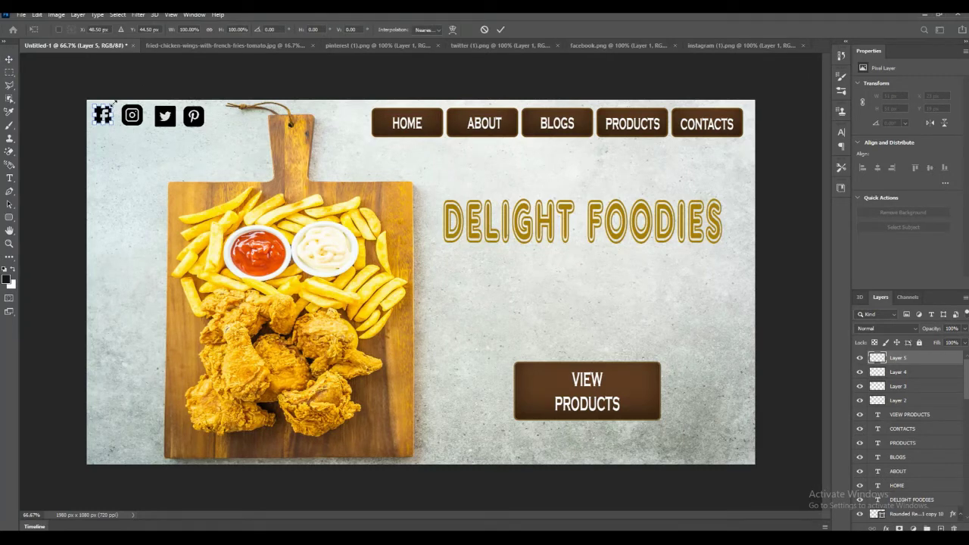
pyautogui.moveTo(114, 101); pyautogui.dragTo(100, 117)
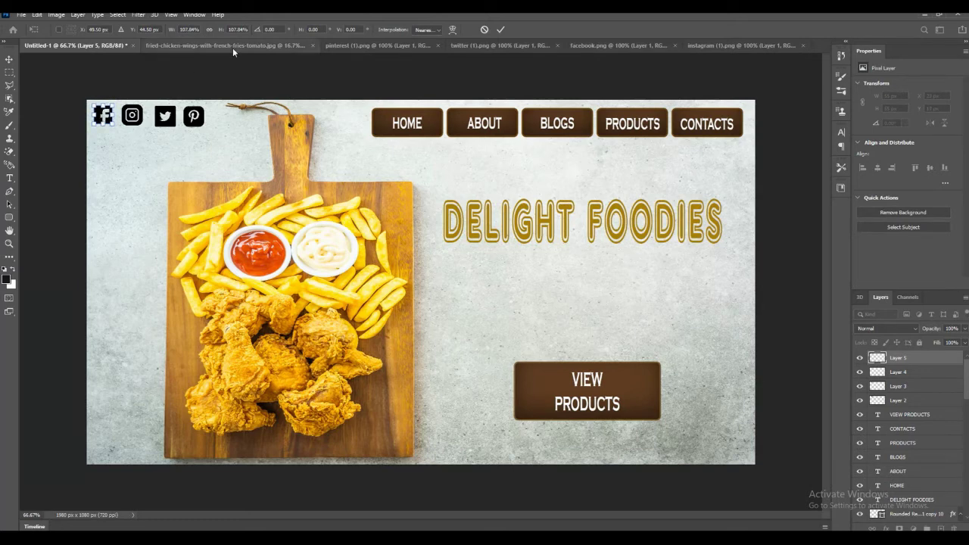
pyautogui.press('Return')
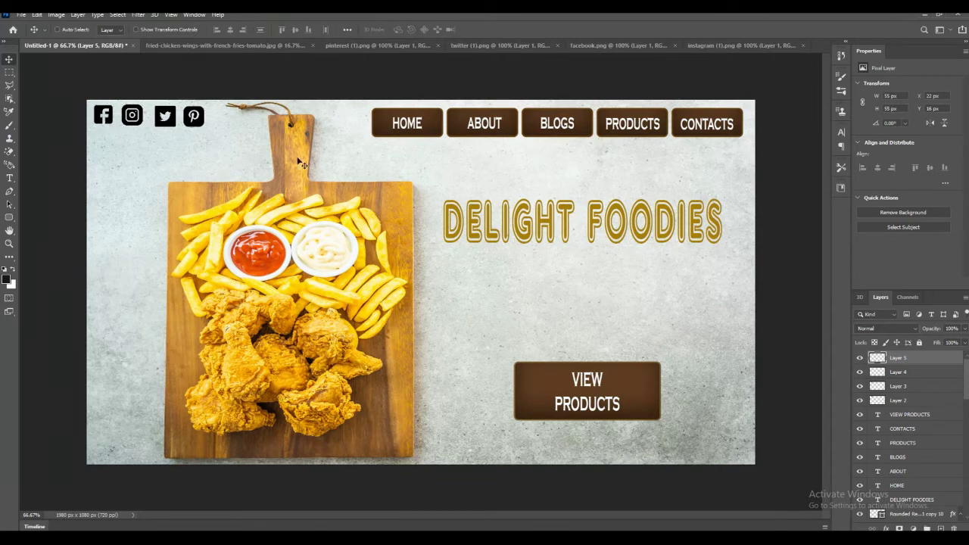
# Step: Shrink the Instagram icon to about 58 px square and move it closer to the Facebook icon, about X 92 px, Y 16 px
pyautogui.click(907, 374)
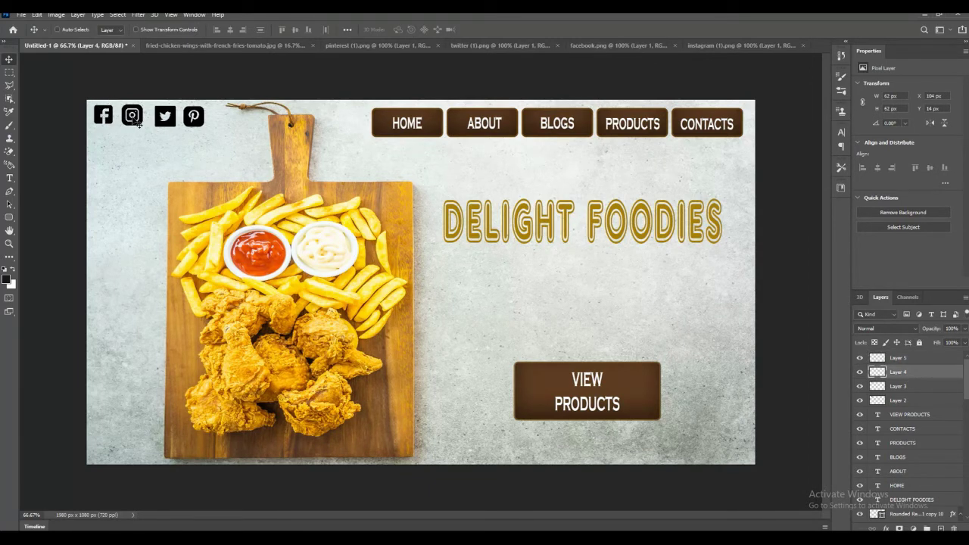
pyautogui.hotkey('ctrl', 't')
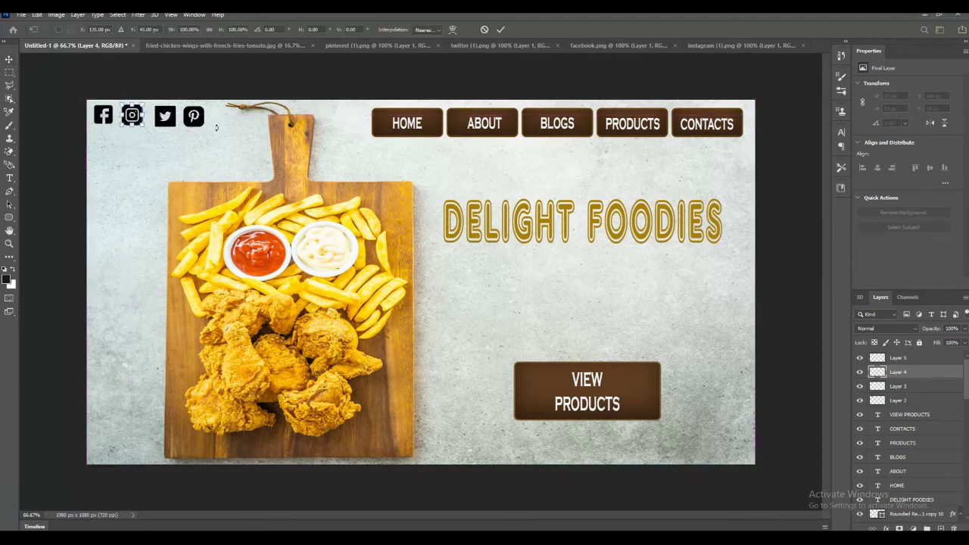
pyautogui.moveTo(143, 125); pyautogui.dragTo(133, 122)
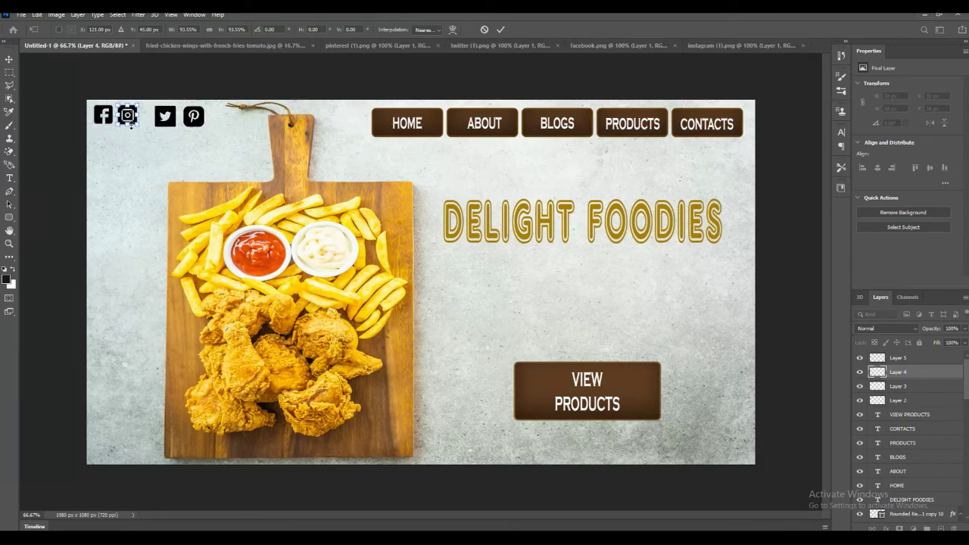
pyautogui.press('Return')
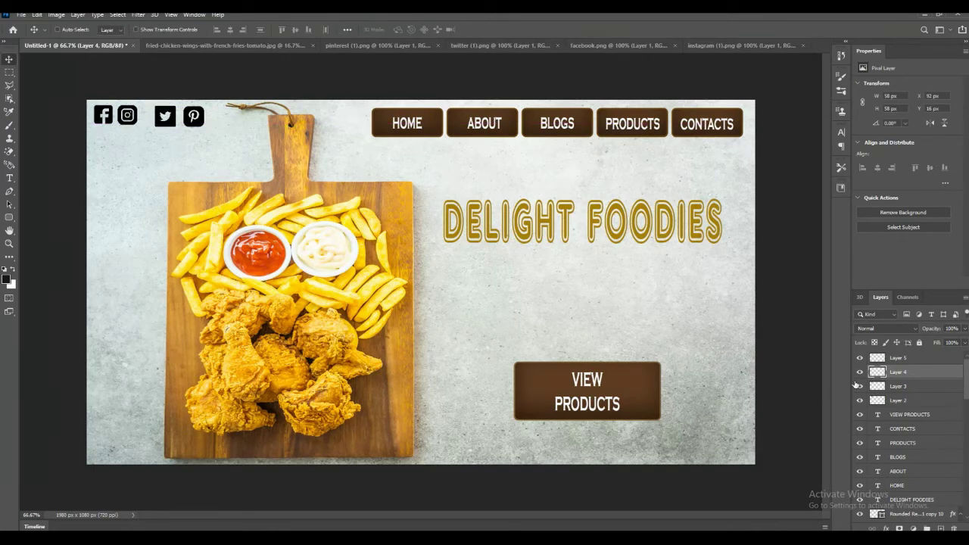
# Step: Shrink the Twitter icon to about 59 px beside the Instagram icon, about X 166 px, Y 15 px, and move the Pinterest icon next to it
pyautogui.click(897, 386)
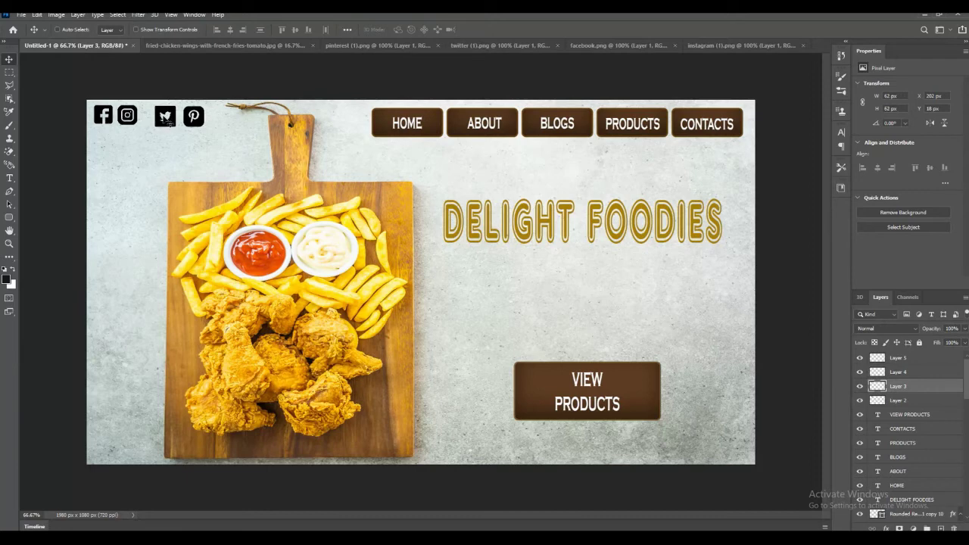
pyautogui.hotkey('ctrl', 't')
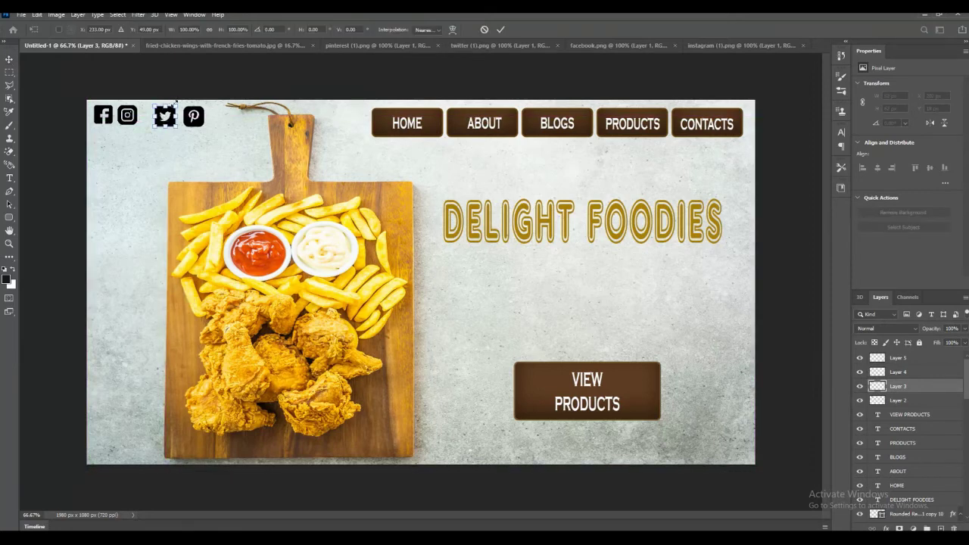
pyautogui.moveTo(177, 106); pyautogui.dragTo(151, 115)
pyautogui.hotkey('ctrl', 'z')
pyautogui.hotkey('ctrl', 'z')
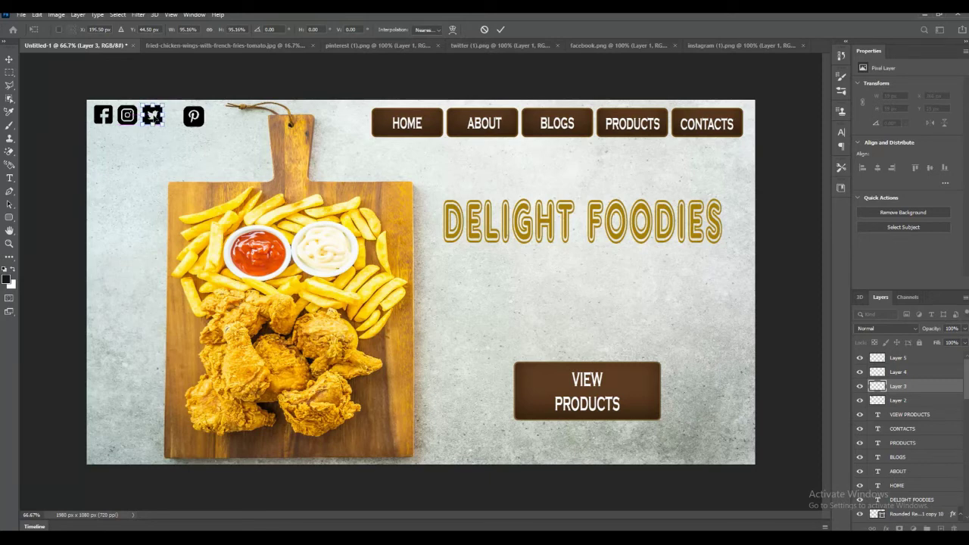
pyautogui.press('Return')
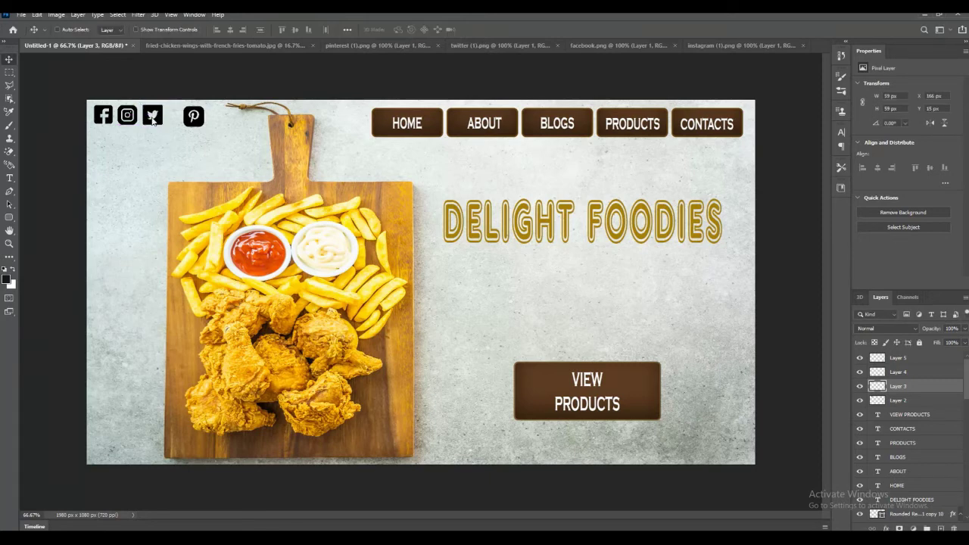
pyautogui.click(911, 402)
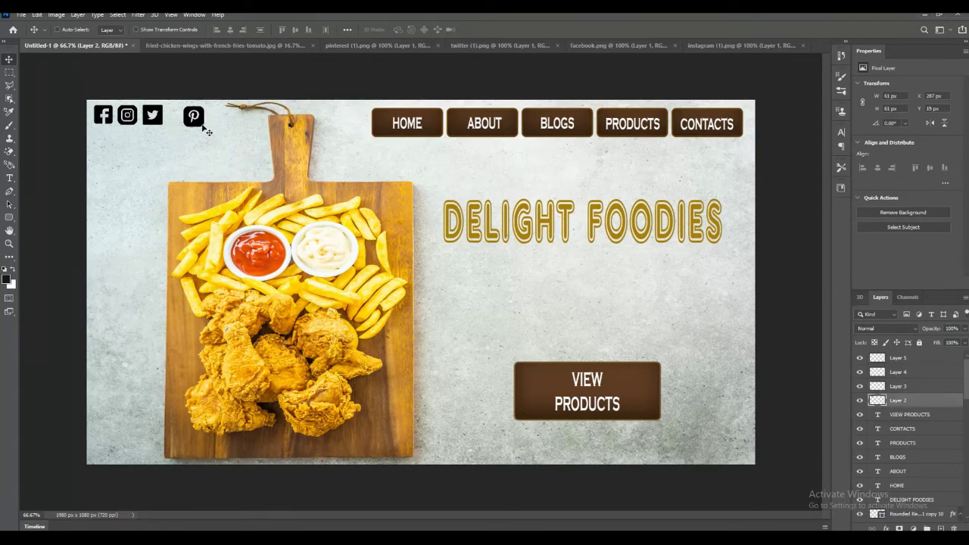
pyautogui.moveTo(194, 118); pyautogui.dragTo(179, 119)
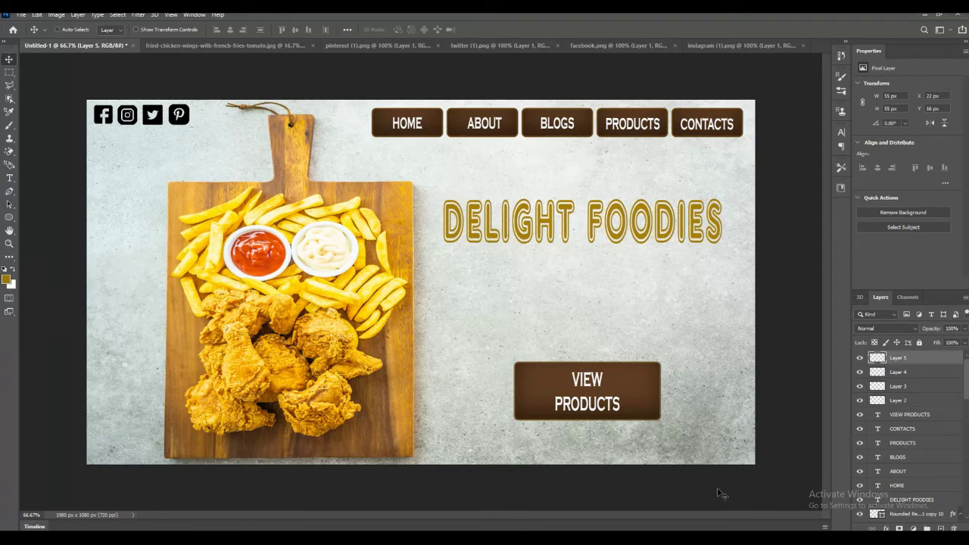
# Step: Draw a thin rectangle about 890 by 7 px as an underline beneath the DELIGHT FOODIES headline, at about X 1024 px, Y 435 px
pyautogui.click(9, 217)
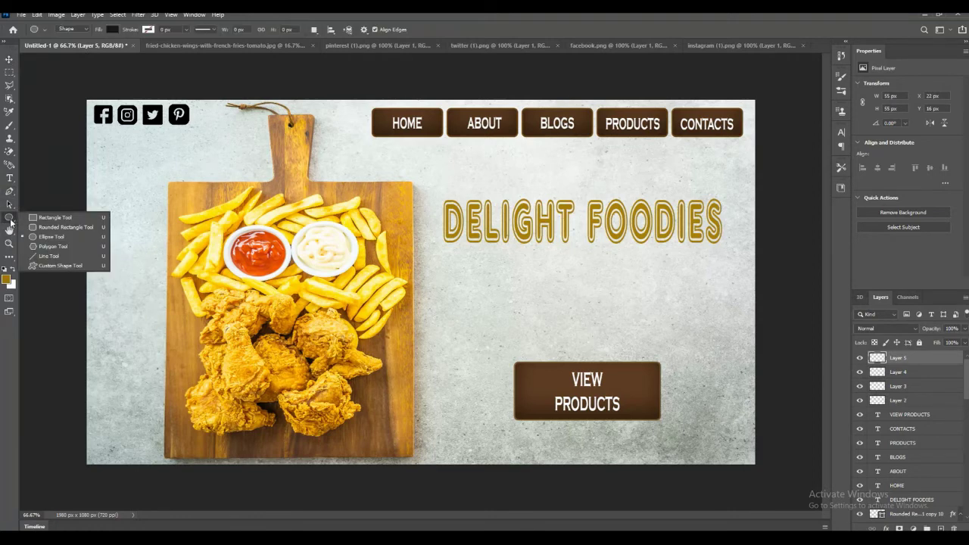
pyautogui.click(51, 236)
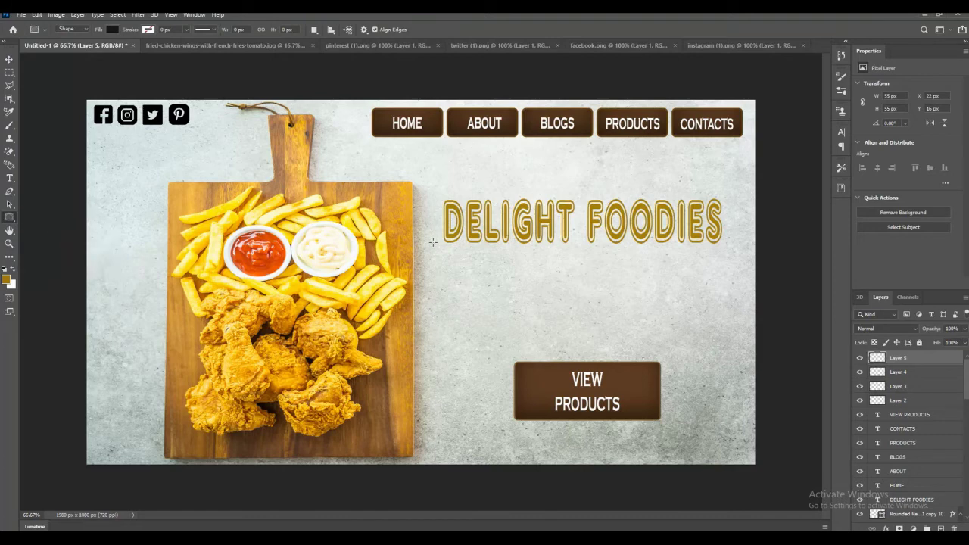
pyautogui.moveTo(429, 244); pyautogui.dragTo(729, 244)
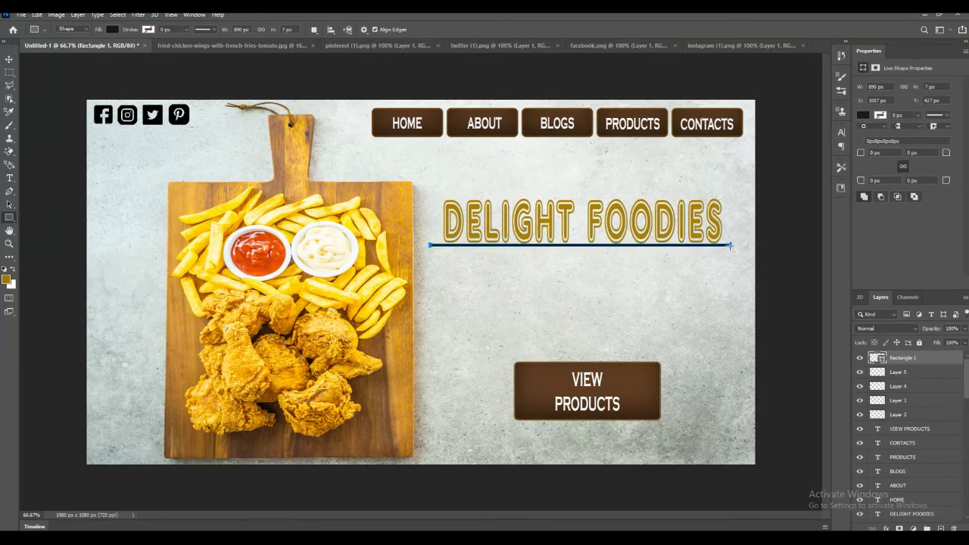
pyautogui.click(10, 59)
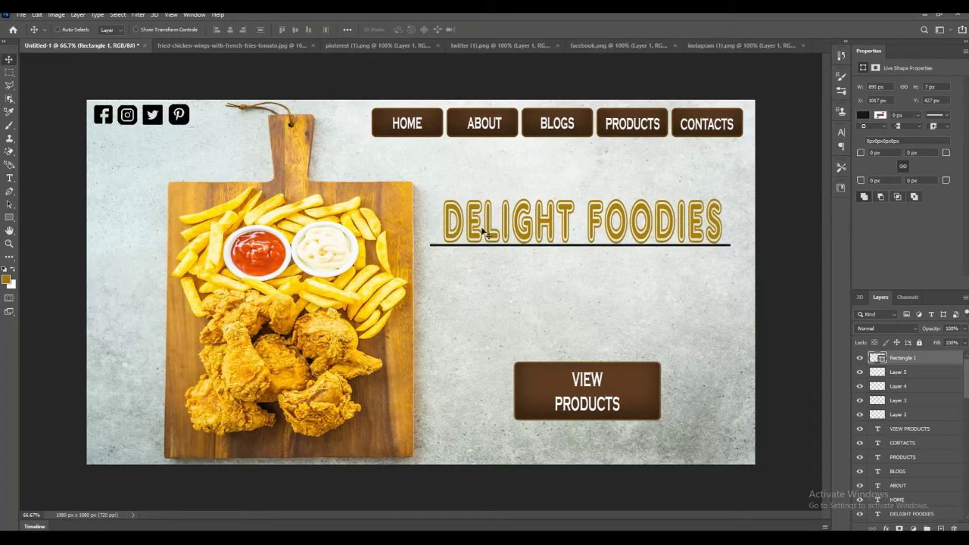
pyautogui.moveTo(488, 250); pyautogui.dragTo(489, 252)
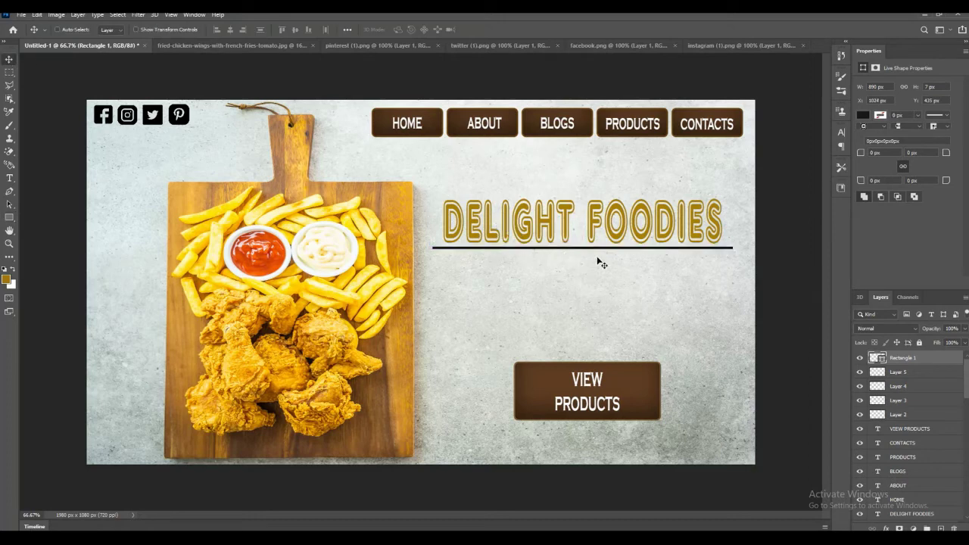
# Step: Change the headline underline's fill to a golden brown from the recently used colors
pyautogui.click(867, 118)
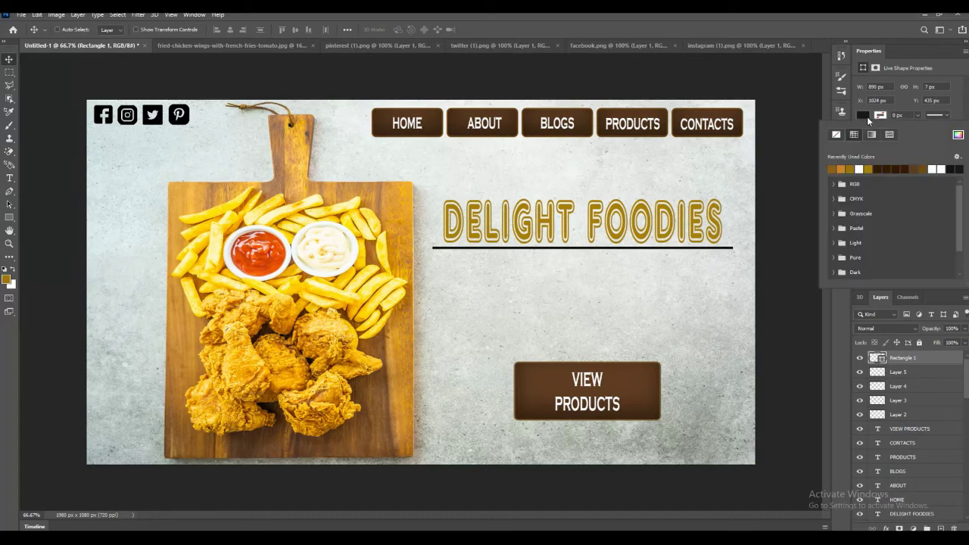
pyautogui.click(925, 168)
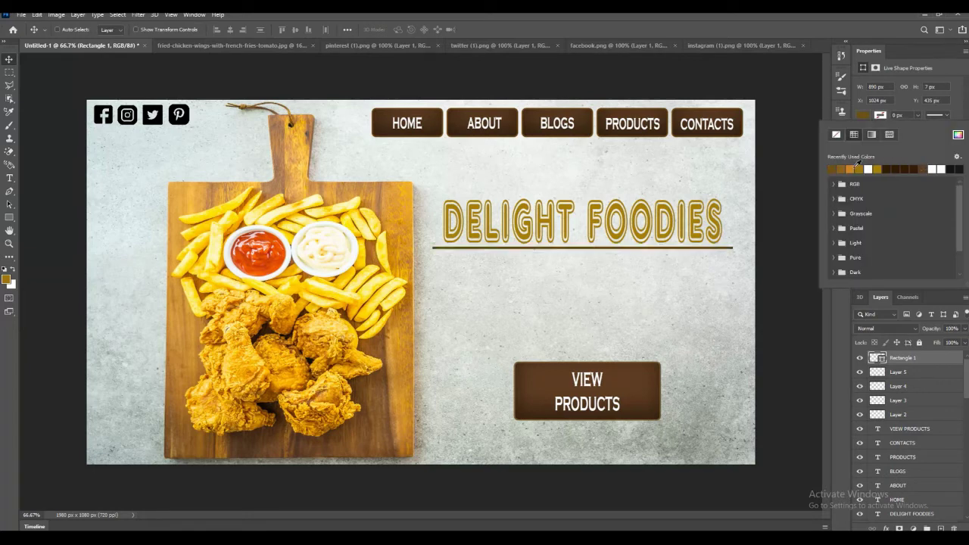
pyautogui.click(840, 168)
pyautogui.click(807, 186)
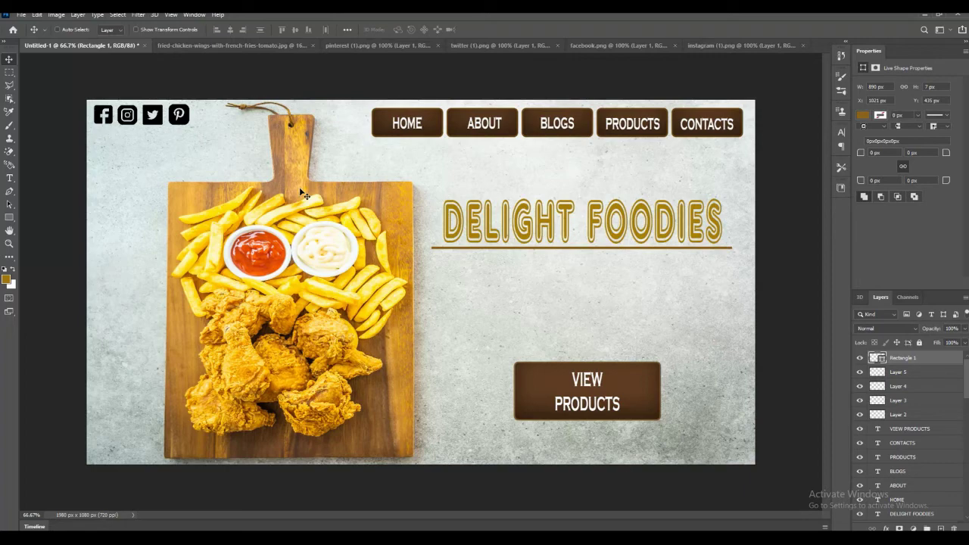
# Step: Capture the whole landing page as a screenshot and paste it into the Word document below the Graphic Design heading
pyautogui.press('super+shift+s')
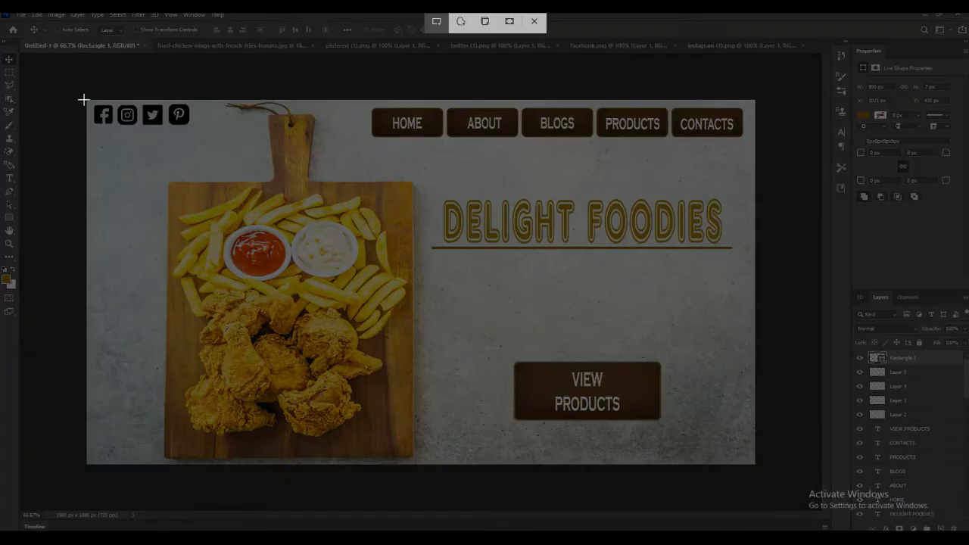
pyautogui.moveTo(85, 97); pyautogui.dragTo(755, 465)
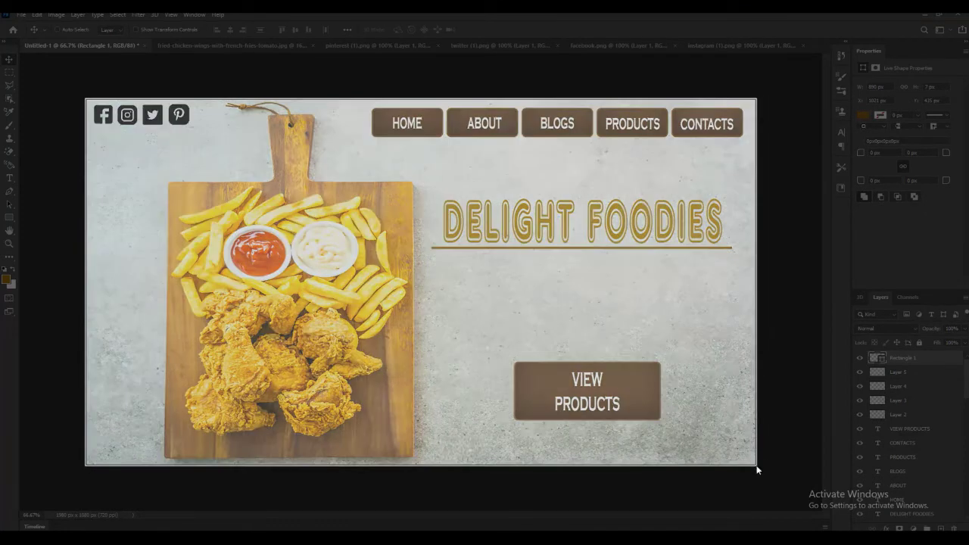
pyautogui.hotkey('alt', 'Tab')
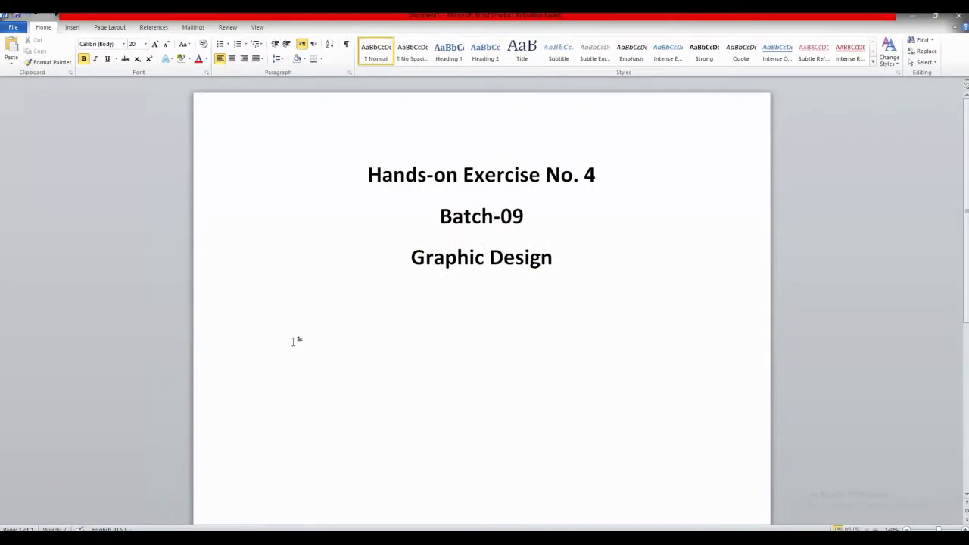
pyautogui.rightClick(264, 337)
pyautogui.click(285, 378)
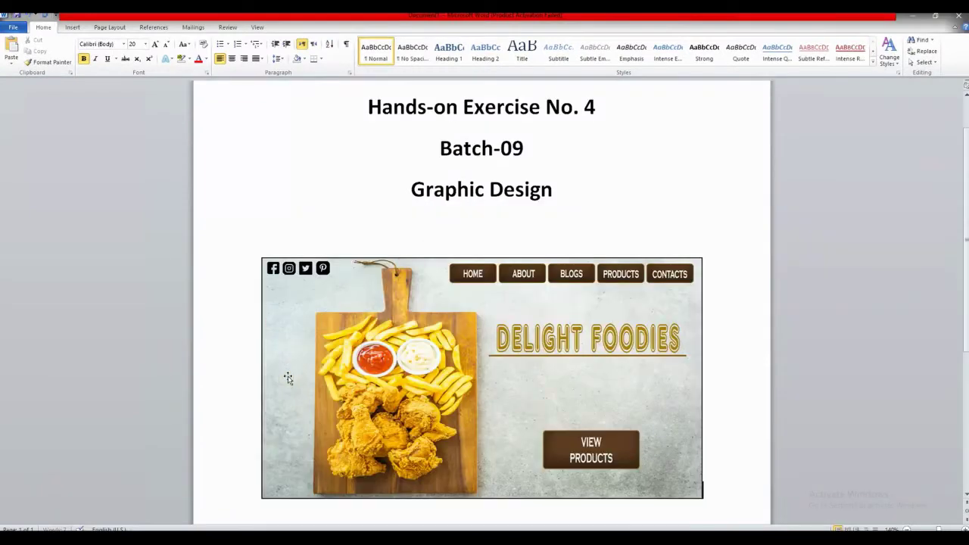
# Step: Add a new line below the pasted landing page image in Word and switch back to Photoshop
pyautogui.scroll(-3, 744, 360)
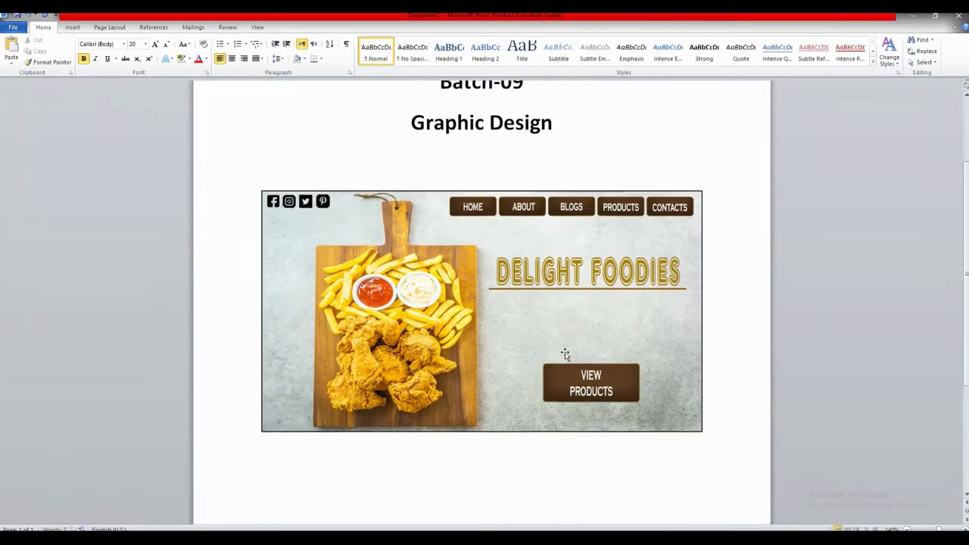
pyautogui.press('Return')
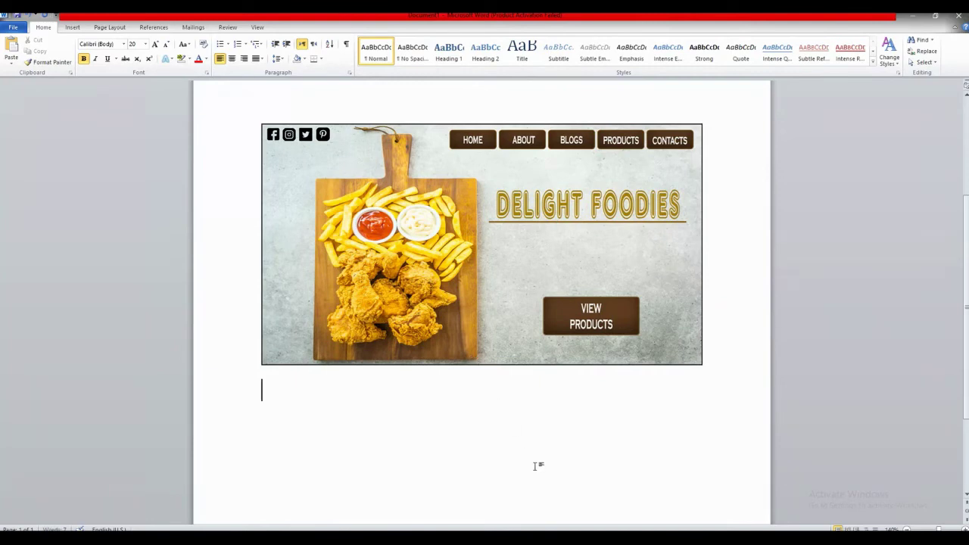
pyautogui.hotkey('alt', 'Tab')
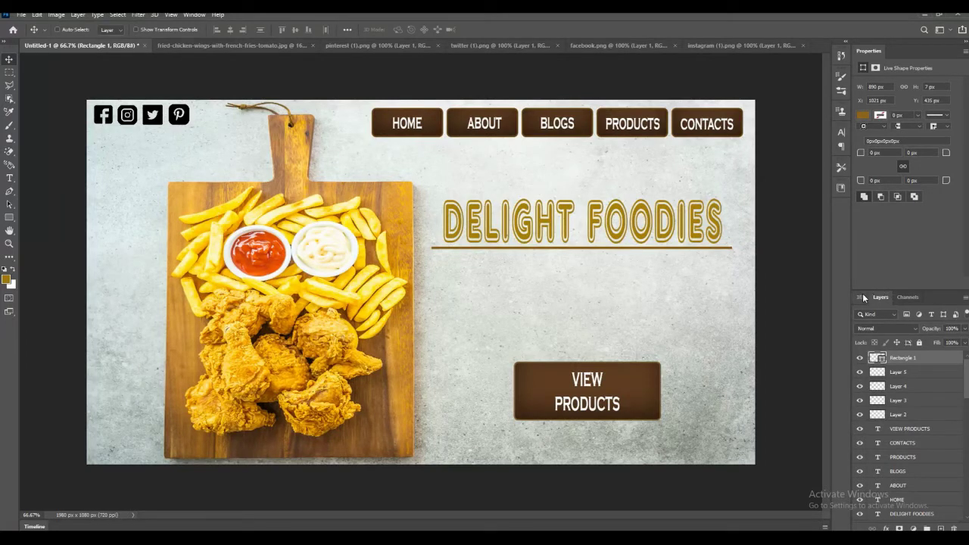
# Step: Enlarge the layers list and capture its upper part, from Rectangle 1 down to Rounded Rectangle 1 copy 9, as a screenshot
pyautogui.moveTo(862, 290); pyautogui.dragTo(863, 129)
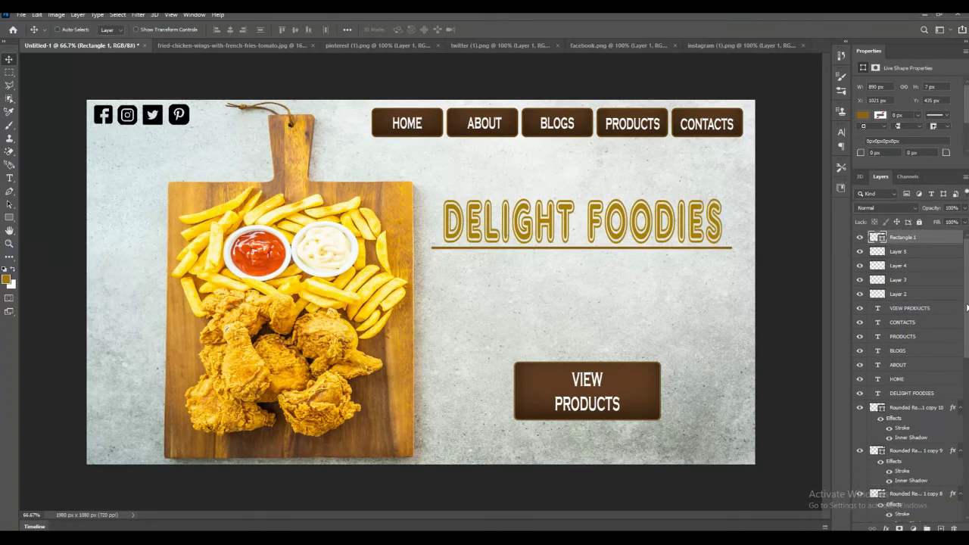
pyautogui.scroll(-5, 968, 307)
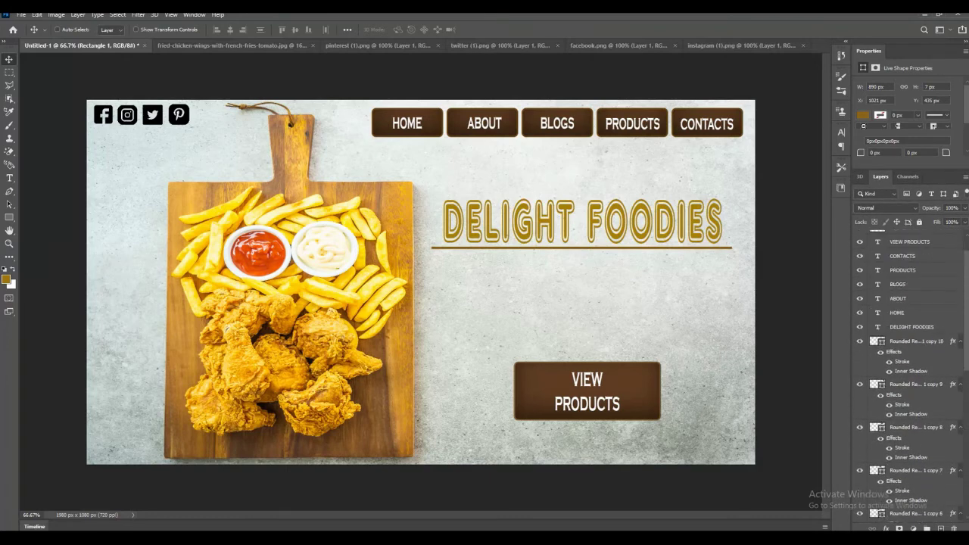
pyautogui.scroll(5, 936, 256)
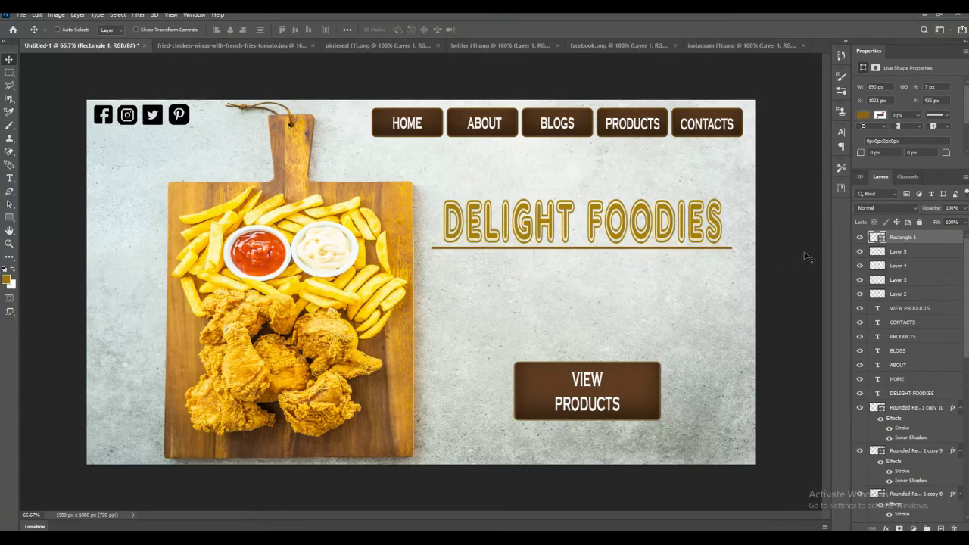
pyautogui.press('super+shift+s')
pyautogui.moveTo(848, 227); pyautogui.dragTo(963, 488)
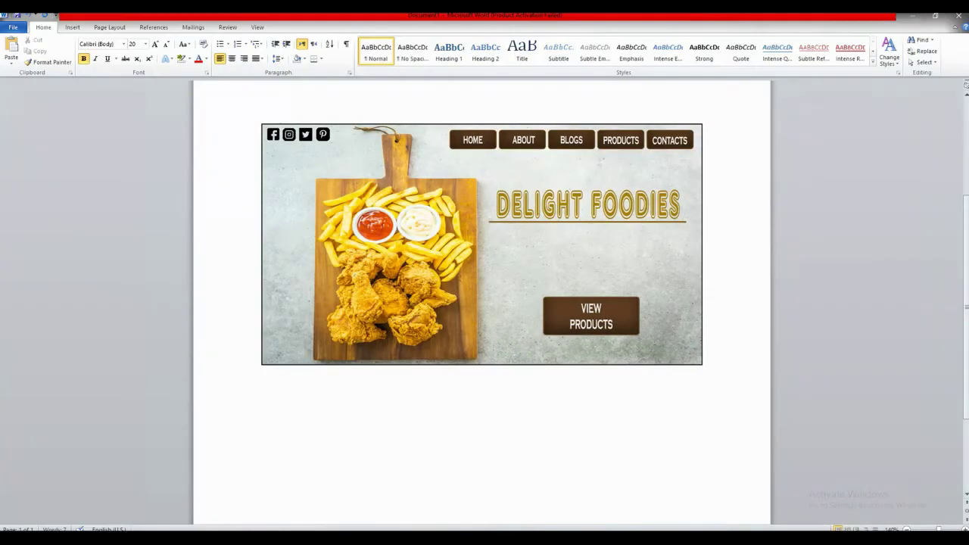
# Step: Switch to Word, paste the layers screenshot below the landing page image and set its text wrapping to Square
pyautogui.rightClick(265, 400)
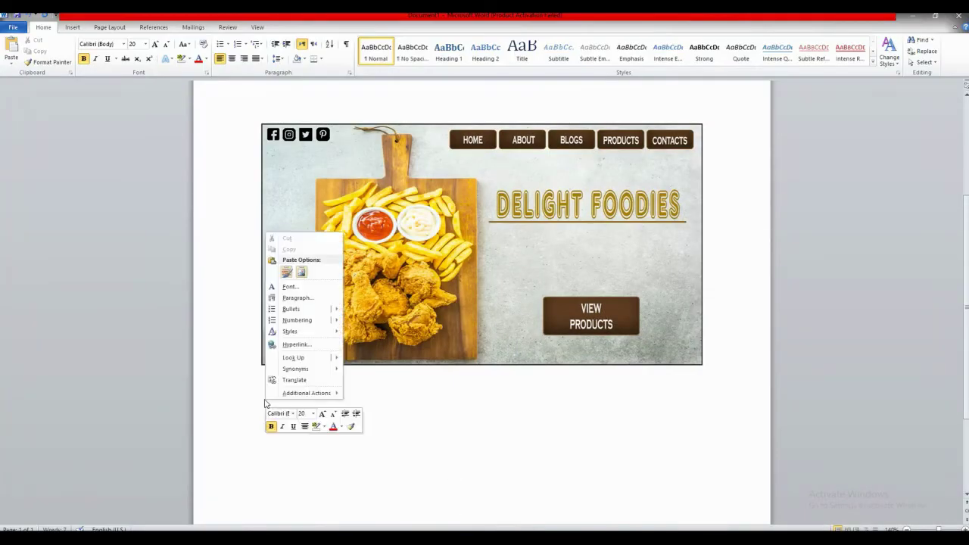
pyautogui.click(298, 270)
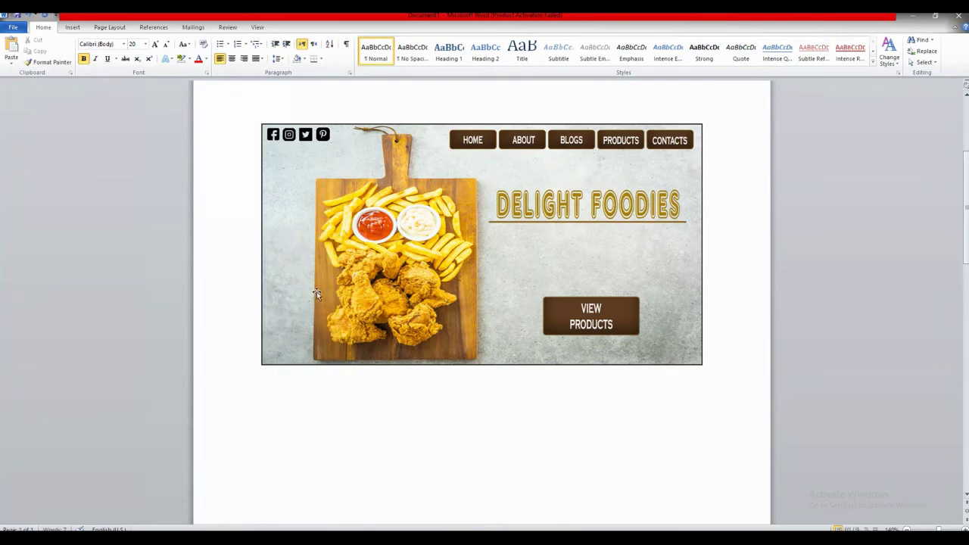
pyautogui.hotkey('ctrl', 'v')
pyautogui.click(346, 325)
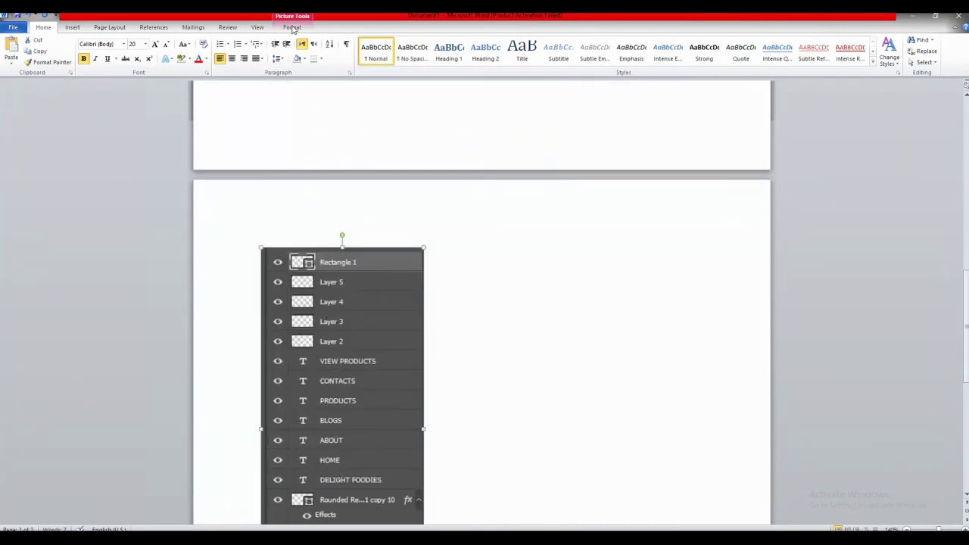
pyautogui.click(293, 28)
pyautogui.click(767, 53)
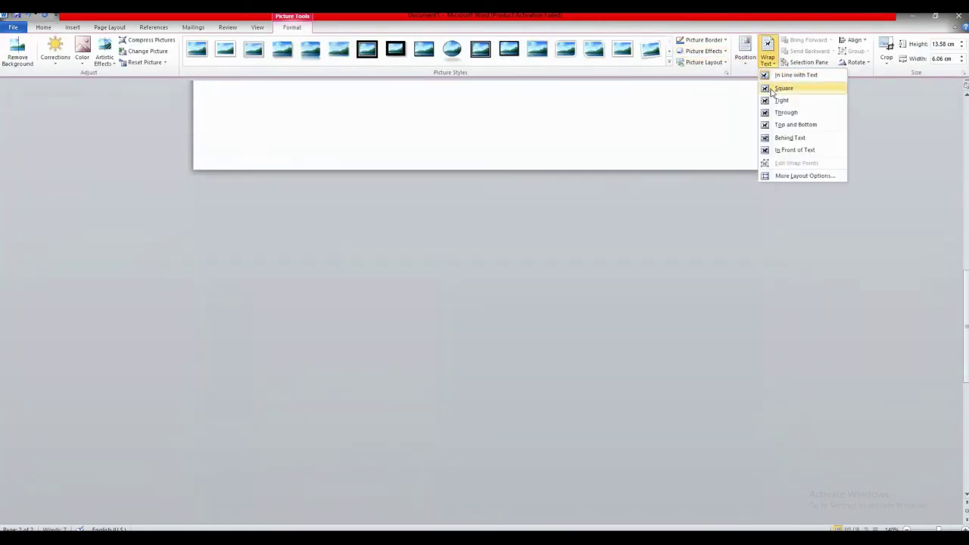
pyautogui.click(783, 88)
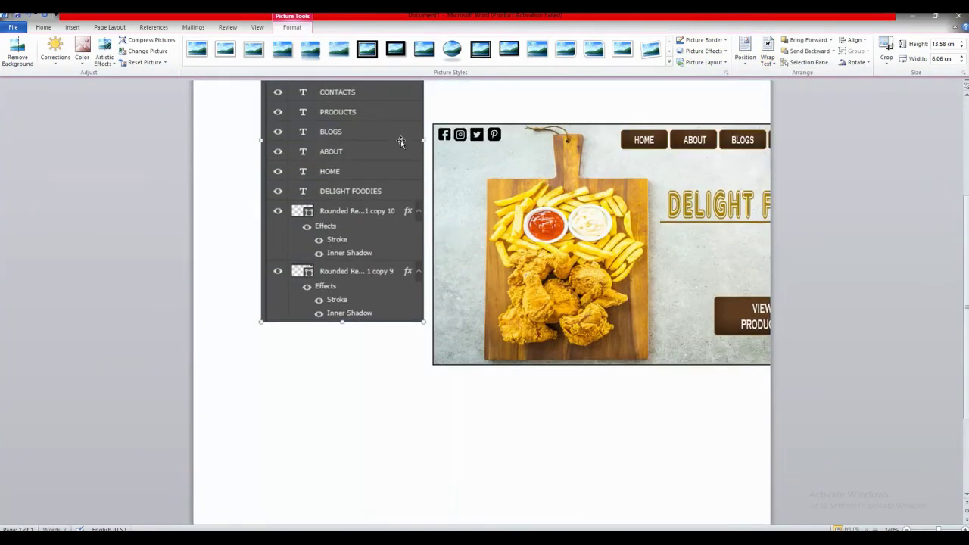
# Step: Shrink the layers screenshot to about 8.76 by 3.91 cm and place it beneath the right half of the landing page image
pyautogui.moveTo(400, 140); pyautogui.dragTo(404, 393)
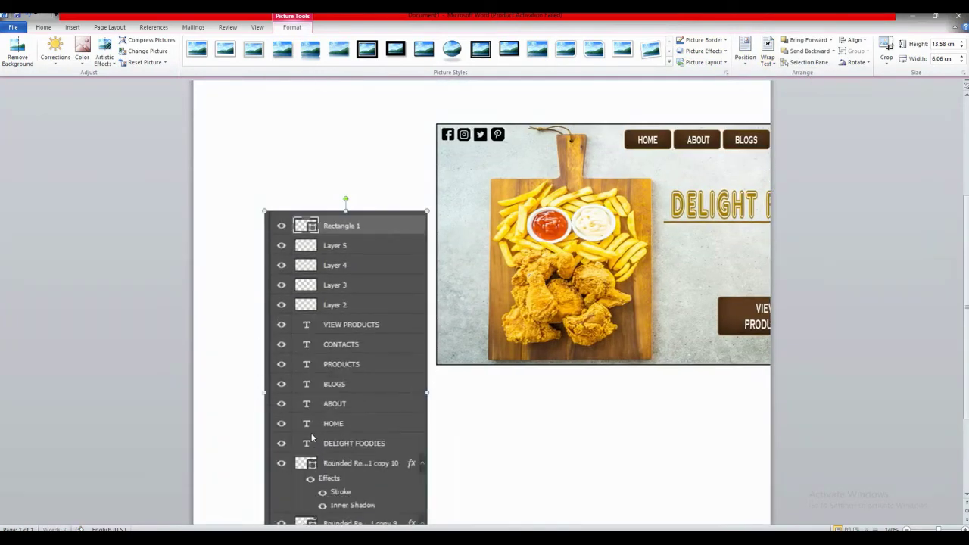
pyautogui.moveTo(322, 326); pyautogui.dragTo(339, 449)
pyautogui.moveTo(365, 331); pyautogui.dragTo(320, 342)
pyautogui.moveTo(255, 275); pyautogui.dragTo(321, 405)
pyautogui.moveTo(372, 447); pyautogui.dragTo(603, 441)
pyautogui.scroll(-3, 966, 344)
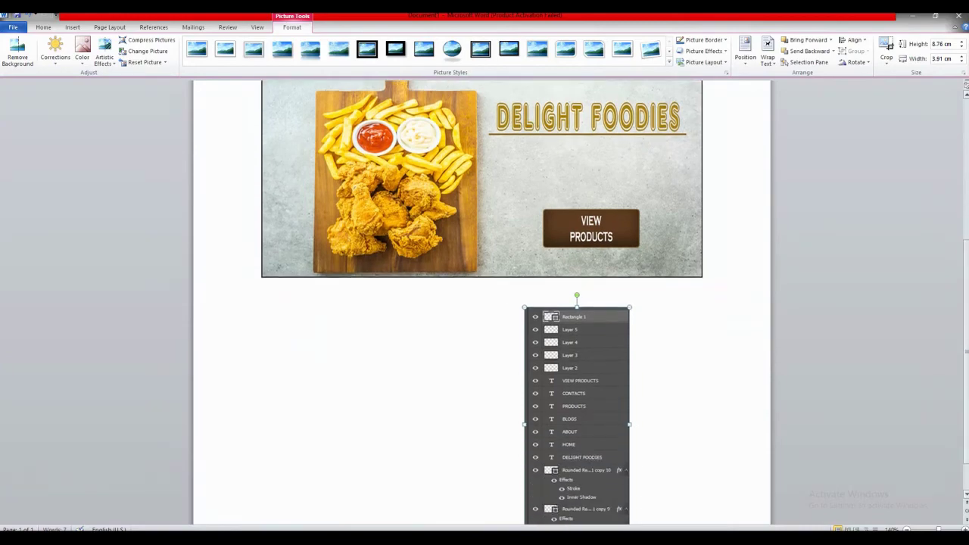
pyautogui.moveTo(577, 400); pyautogui.dragTo(588, 398)
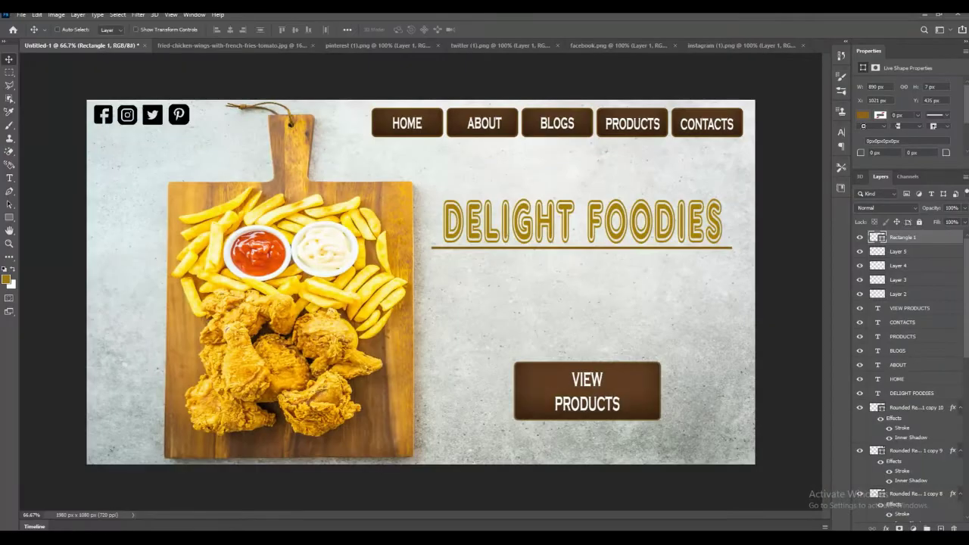
# Step: In Photoshop, capture the lower end of the layers list, from Rounded Rectangle 1 copy 5 to Layer 1, as a screenshot
pyautogui.scroll(-10, 965, 320)
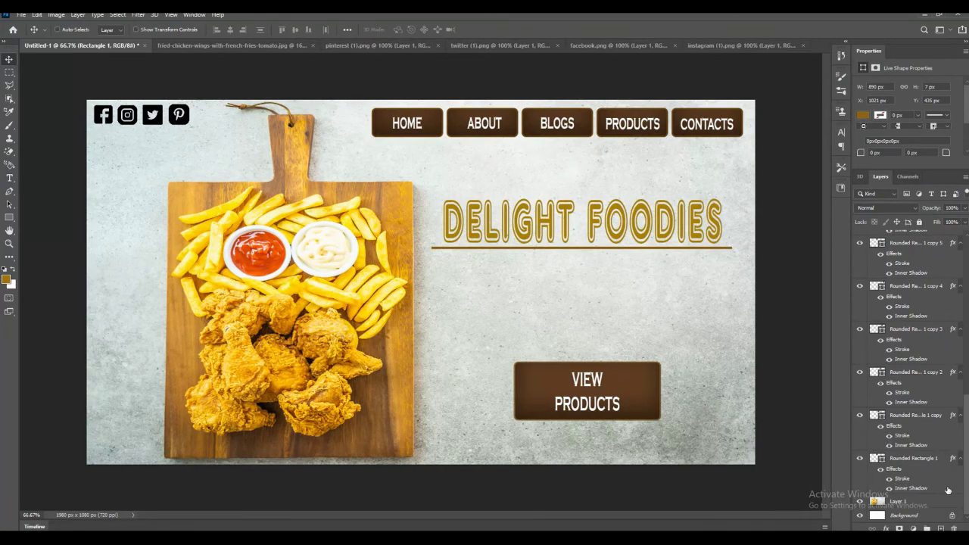
pyautogui.press('super+shift+s')
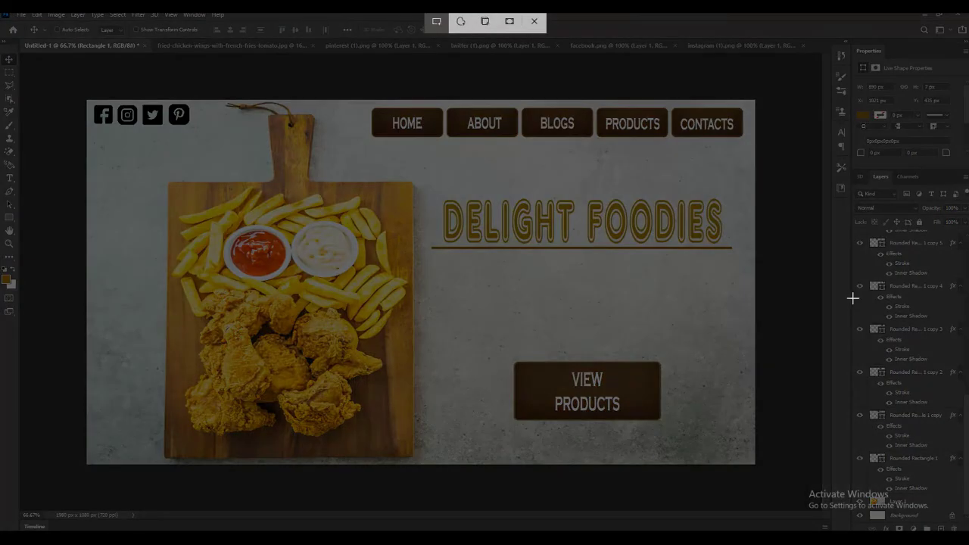
pyautogui.moveTo(955, 499); pyautogui.dragTo(854, 233)
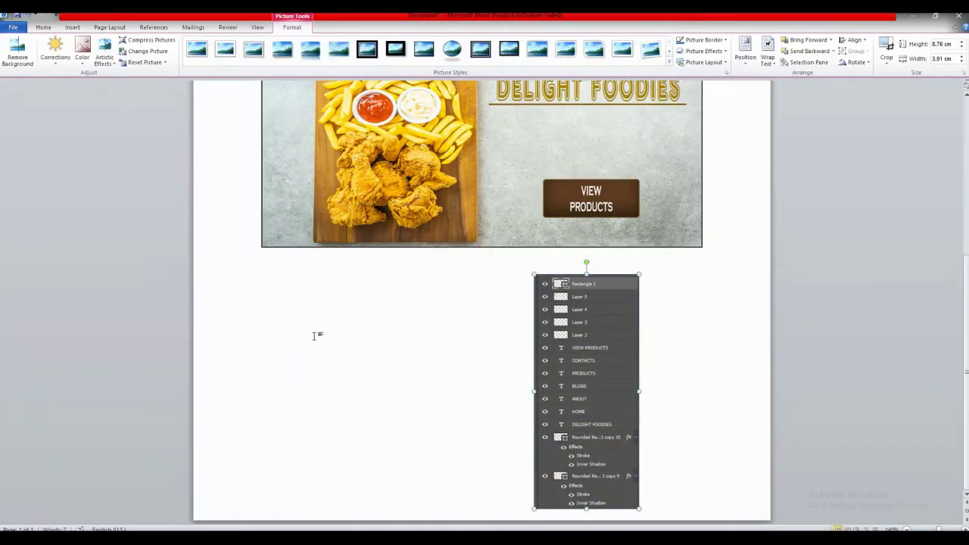
# Step: Paste the second layers screenshot into the Word document and set its text wrapping to Square
pyautogui.rightClick(315, 336)
pyautogui.click(352, 377)
pyautogui.scroll(-10, 444, 404)
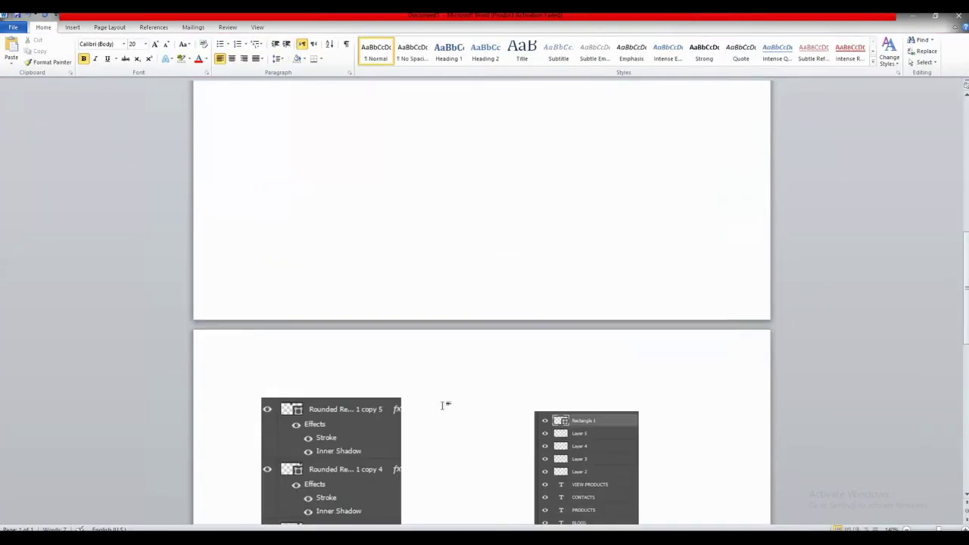
pyautogui.click(363, 351)
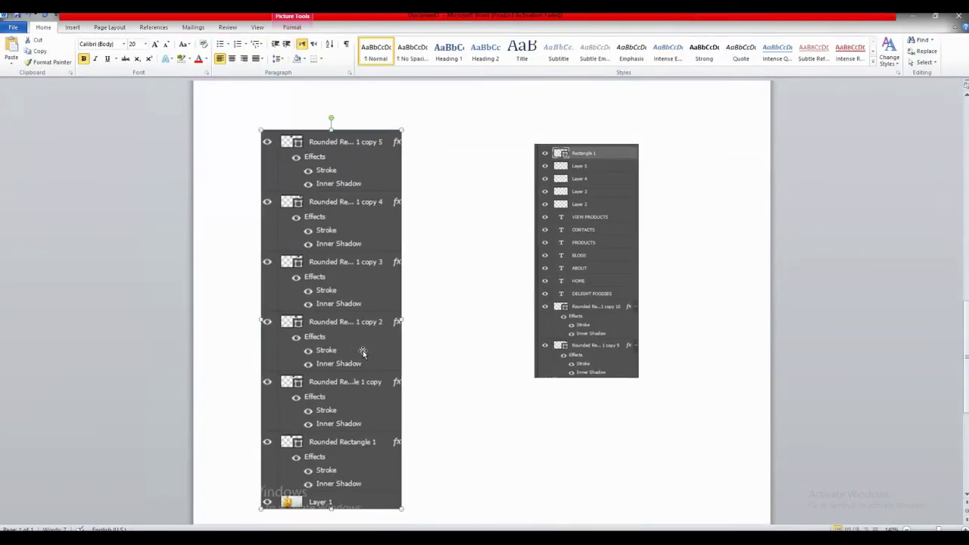
pyautogui.click(291, 27)
pyautogui.click(768, 51)
pyautogui.click(764, 89)
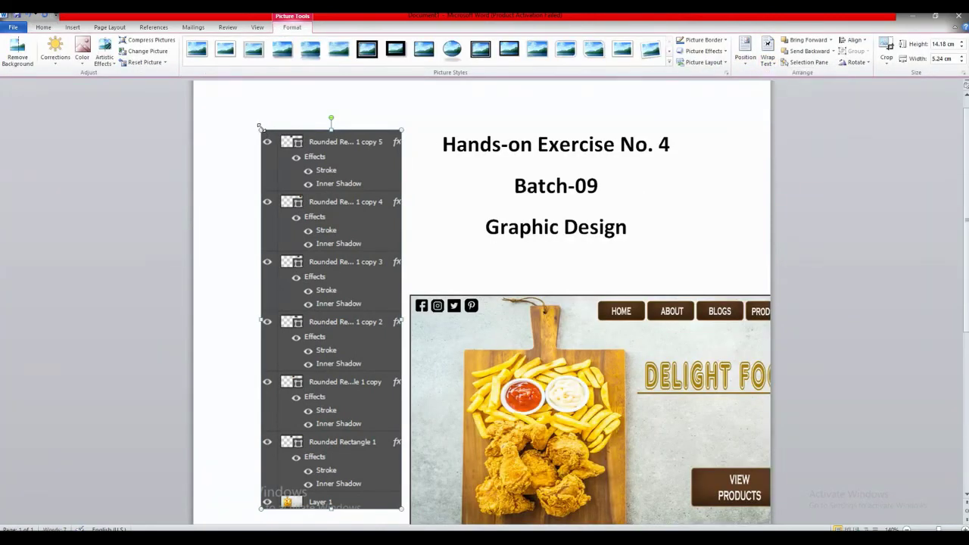
# Step: Resize the second screenshot to about 8.36 by 3.39 cm beneath the landing page's left side and align the first screenshot with it
pyautogui.moveTo(258, 125); pyautogui.dragTo(359, 433)
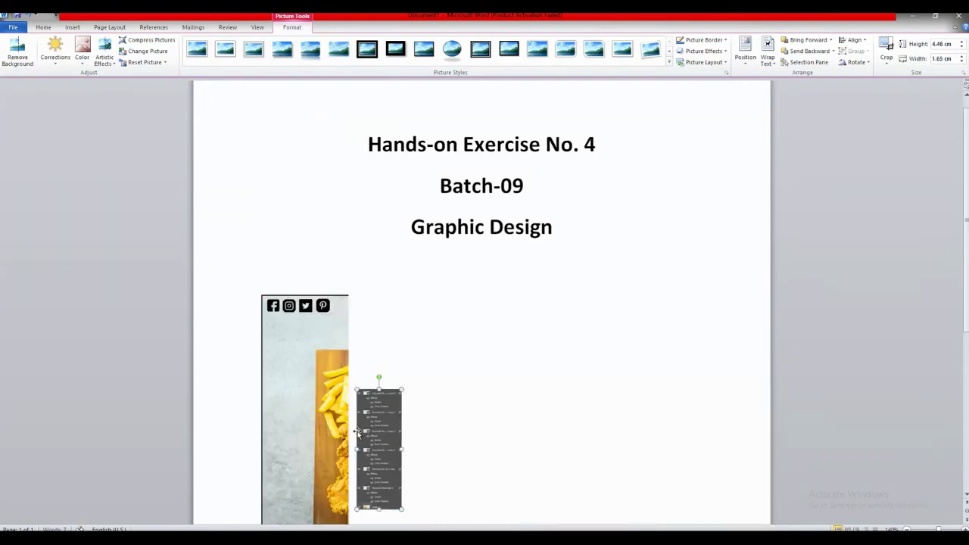
pyautogui.scroll(-5, 579, 376)
pyautogui.moveTo(385, 195); pyautogui.dragTo(407, 407)
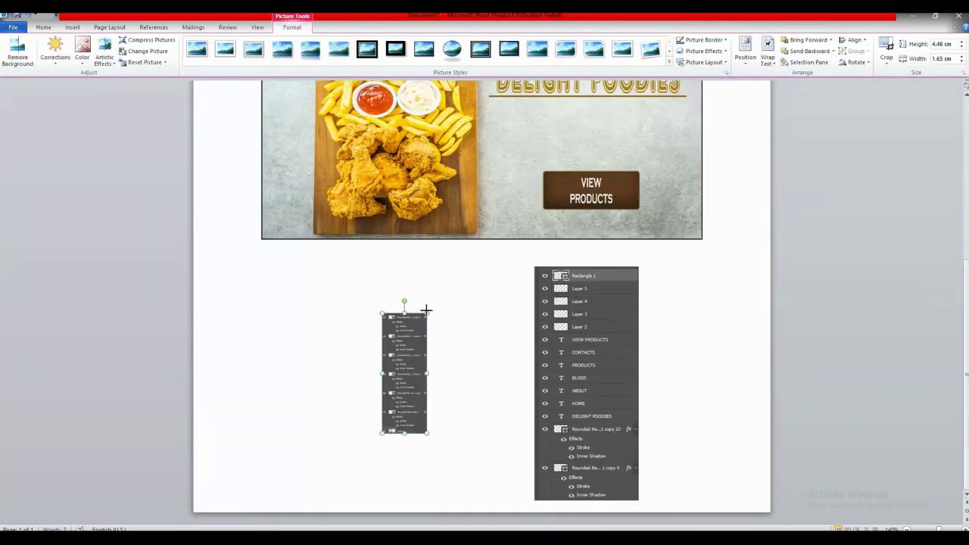
pyautogui.moveTo(425, 310); pyautogui.dragTo(316, 334)
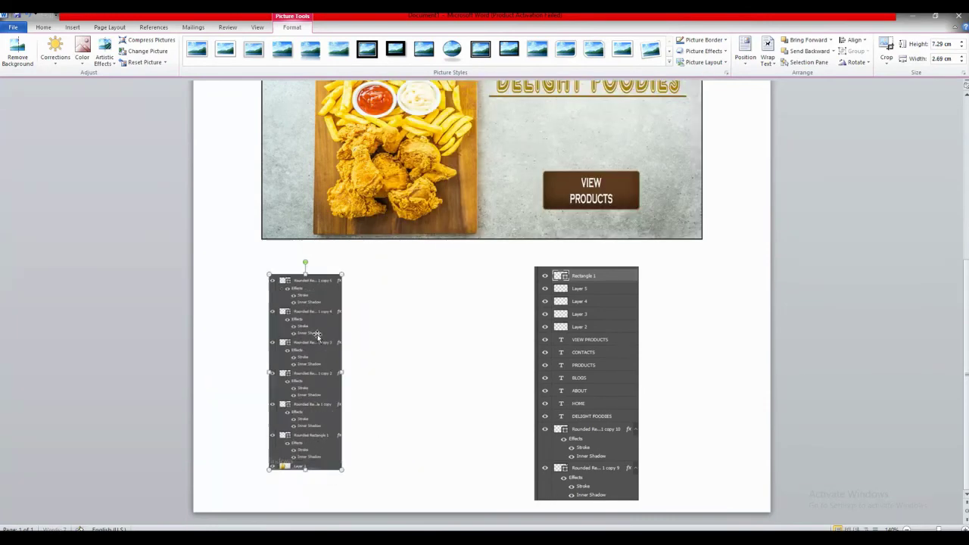
pyautogui.moveTo(343, 372); pyautogui.dragTo(361, 372)
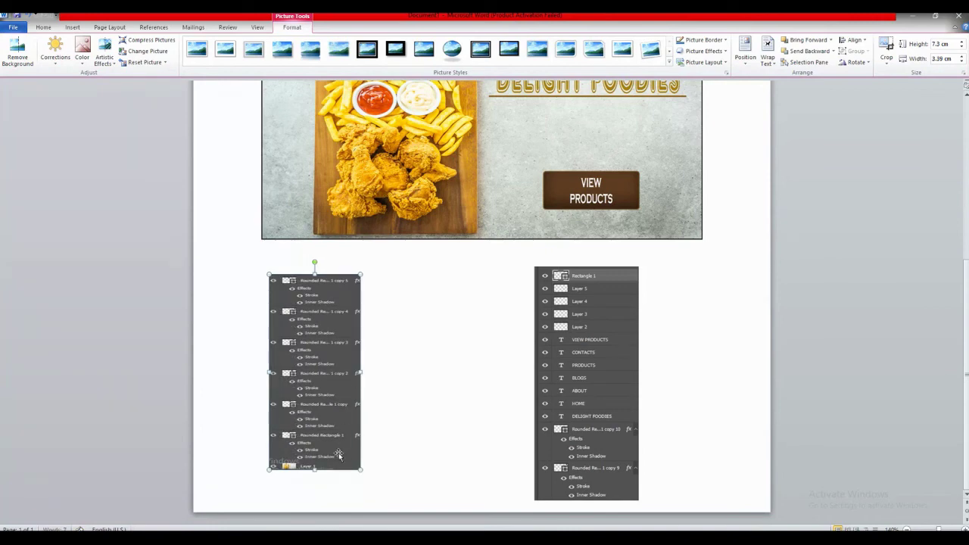
pyautogui.moveTo(314, 469); pyautogui.dragTo(314, 498)
pyautogui.moveTo(323, 420); pyautogui.dragTo(318, 410)
pyautogui.moveTo(548, 387); pyautogui.dragTo(562, 376)
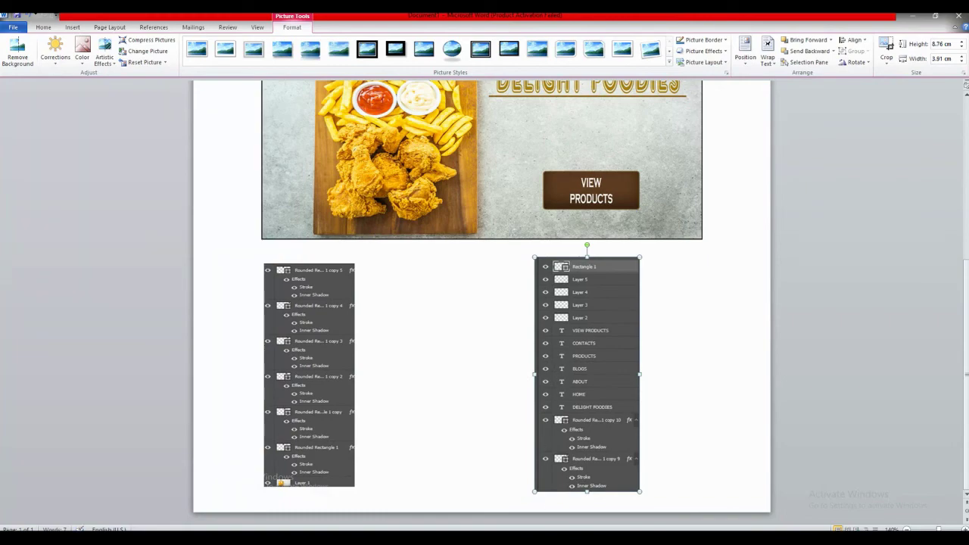
# Step: Switch to Photoshop and capture the middle of the layers list, from Rounded Rectangle 1 copy 9 to copy 4, as a screenshot
pyautogui.press('super+d')
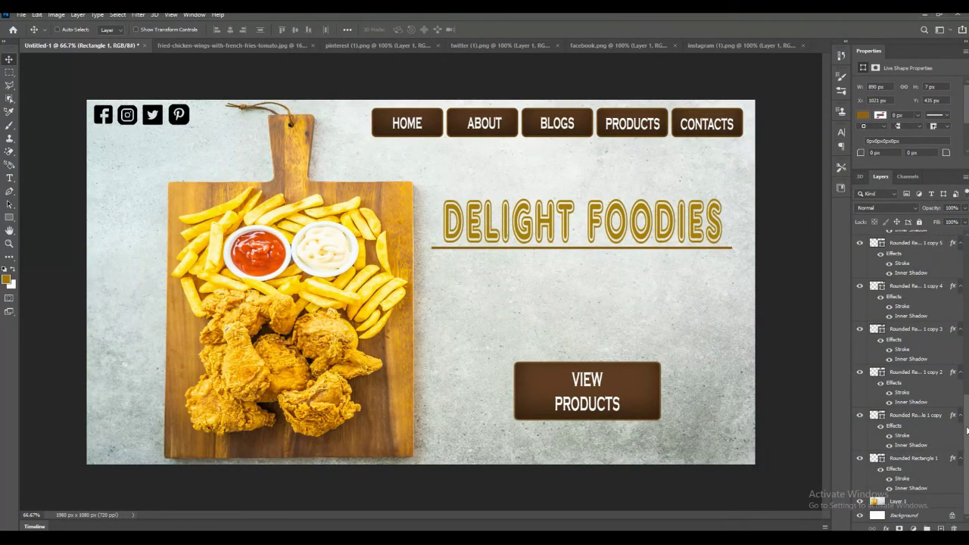
pyautogui.scroll(5, 966, 430)
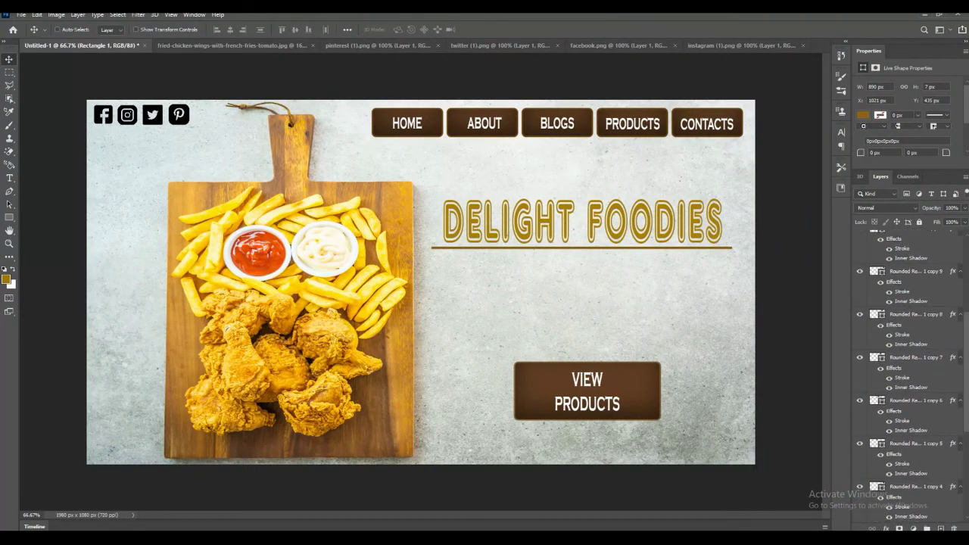
pyautogui.scroll(3, 912, 375)
pyautogui.scroll(-4, 912, 375)
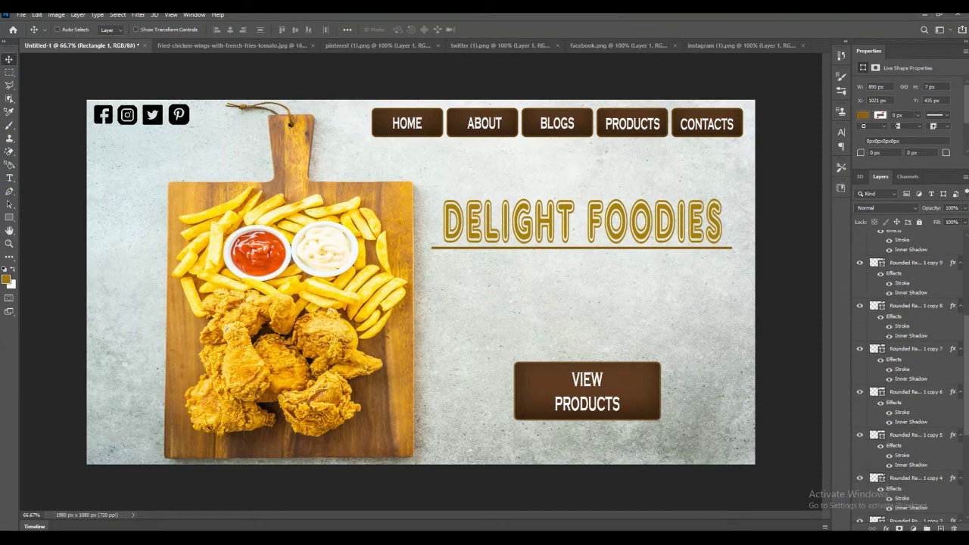
pyautogui.press('s')
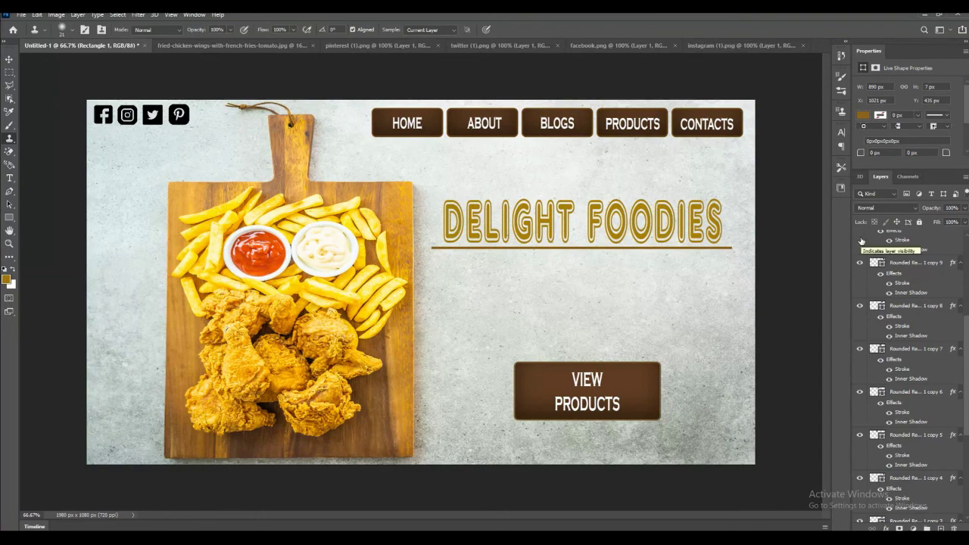
pyautogui.press('super+shift+s')
pyautogui.moveTo(856, 232); pyautogui.dragTo(965, 497)
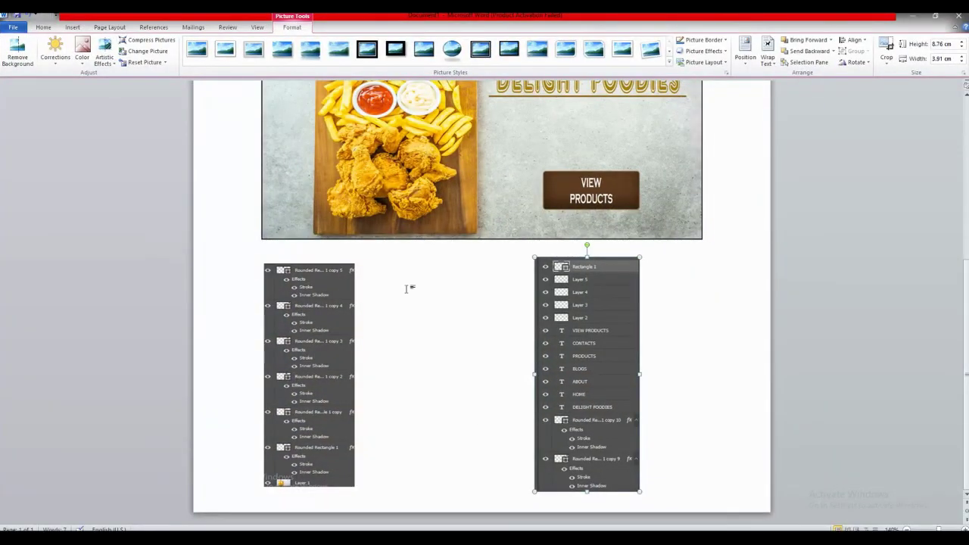
# Step: Paste the third layers screenshot into the Word document and set its text wrapping to Square
pyautogui.rightClick(406, 288)
pyautogui.click(429, 329)
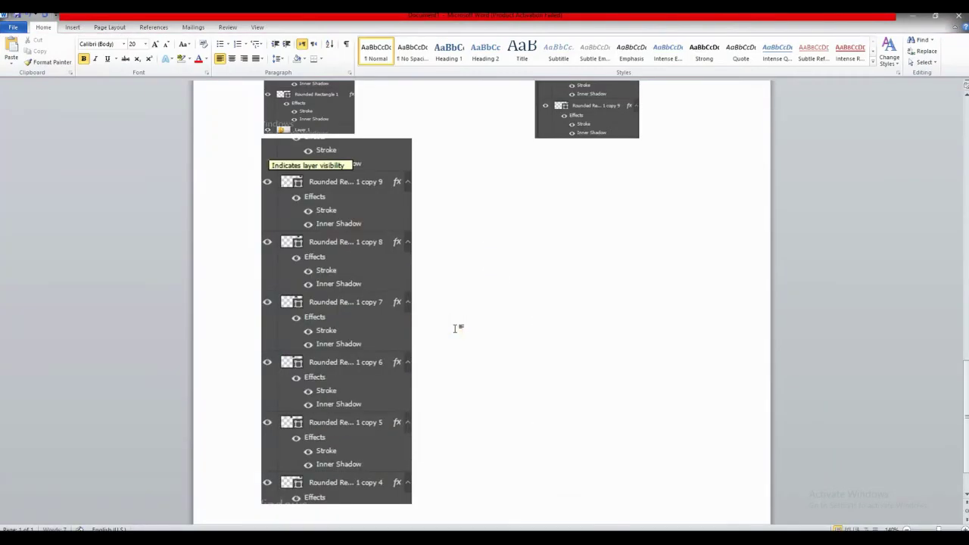
pyautogui.click(301, 28)
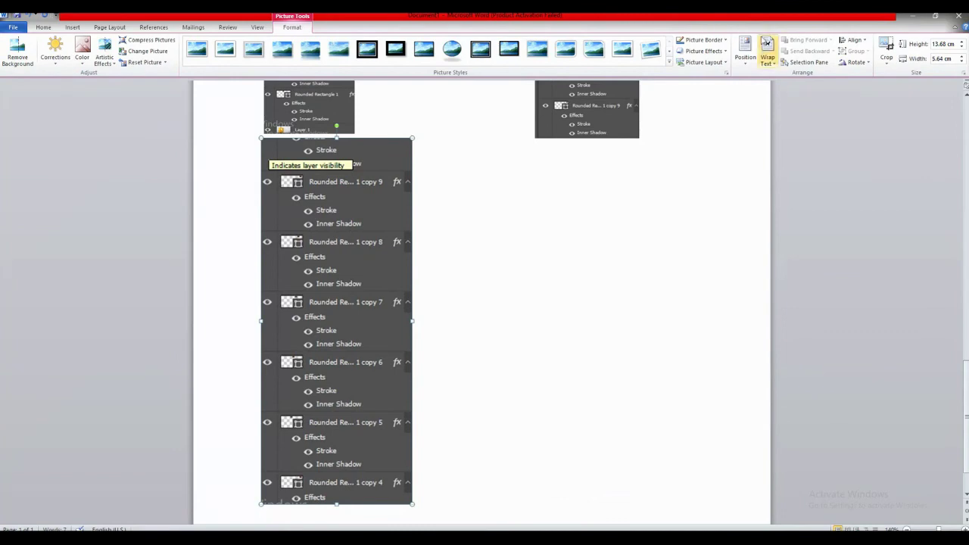
pyautogui.click(767, 53)
pyautogui.click(791, 86)
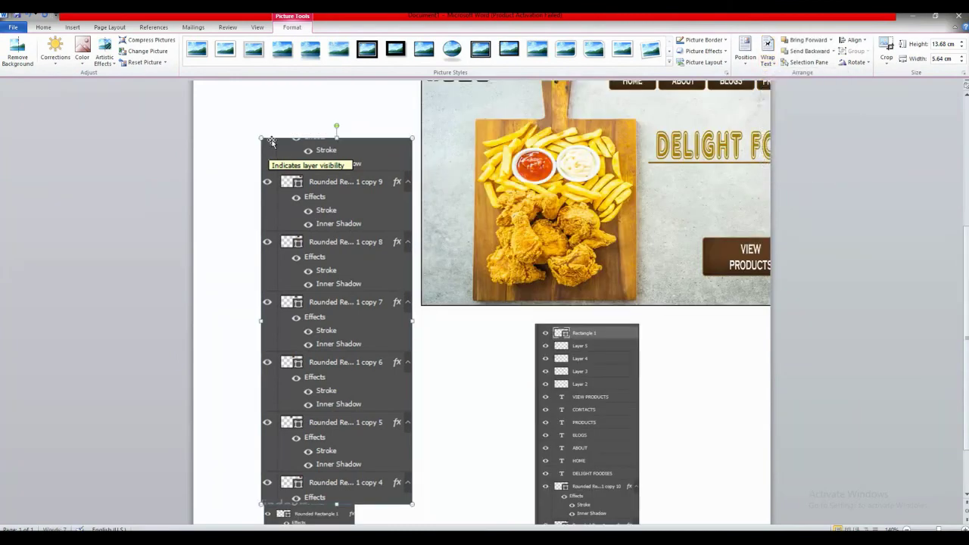
# Step: Shrink the third screenshot to about 8.56 by 3.52 cm, place it between the other two and space all three in a row
pyautogui.moveTo(259, 136); pyautogui.dragTo(423, 361)
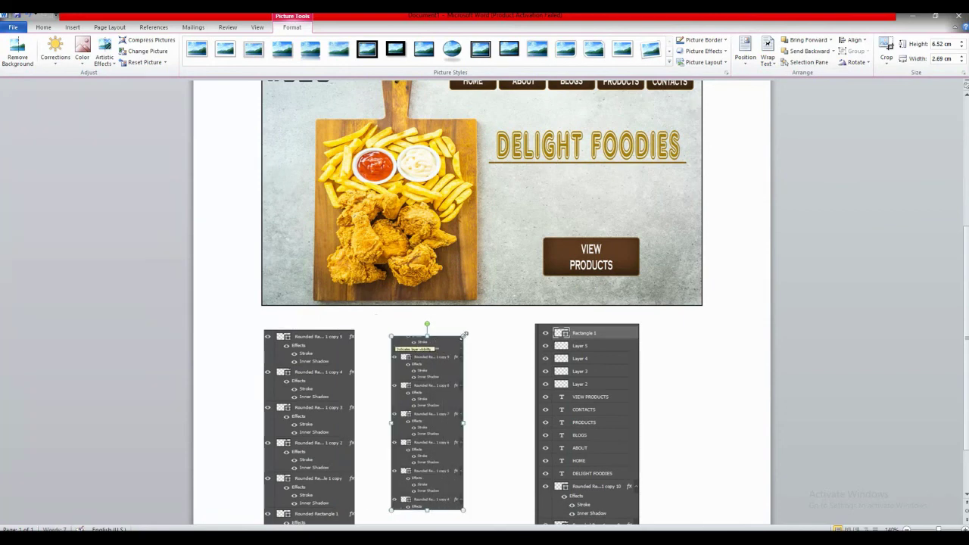
pyautogui.moveTo(464, 336); pyautogui.dragTo(486, 286)
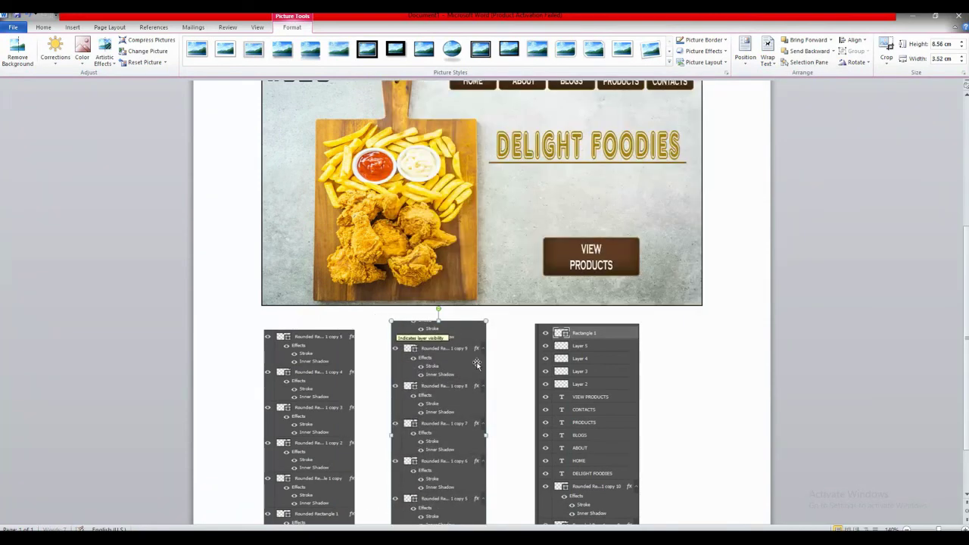
pyautogui.scroll(-1, 480, 362)
pyautogui.moveTo(465, 378); pyautogui.dragTo(469, 385)
pyautogui.moveTo(567, 374); pyautogui.dragTo(588, 374)
pyautogui.moveTo(454, 371); pyautogui.dragTo(505, 371)
pyautogui.moveTo(334, 363); pyautogui.dragTo(345, 363)
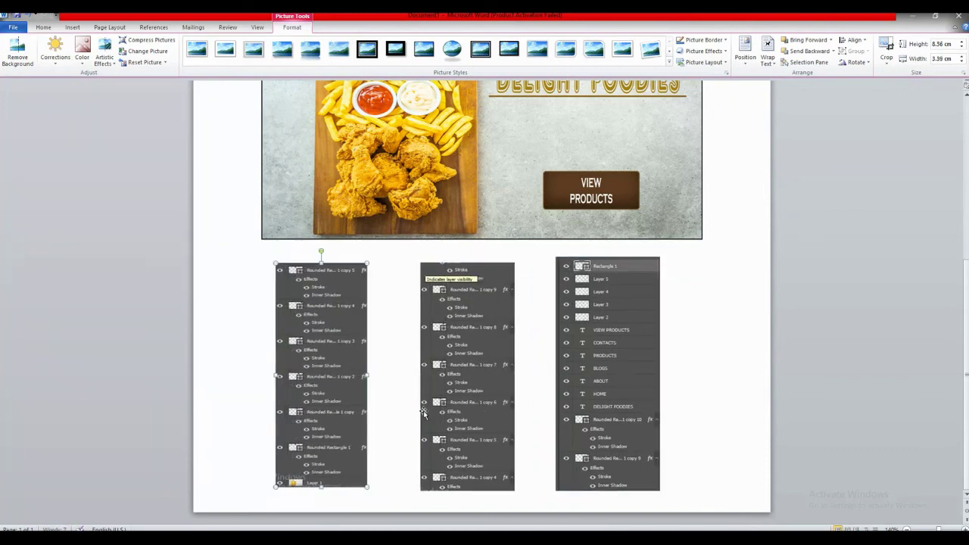
# Step: Enlarge the left layers screenshot to about 8.83 cm high and 4.19 cm wide
pyautogui.click(501, 327)
pyautogui.click(303, 292)
pyautogui.moveTo(319, 489); pyautogui.dragTo(318, 499)
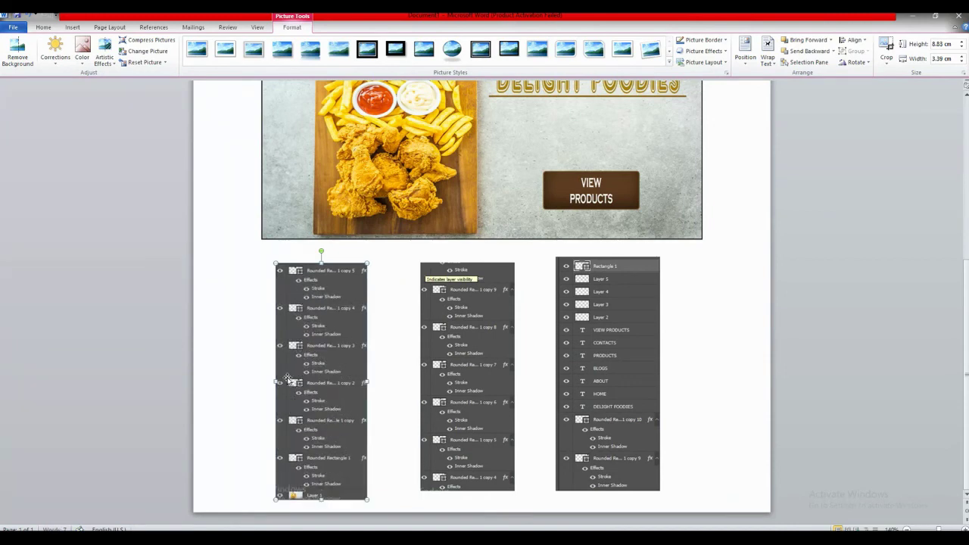
pyautogui.moveTo(277, 382); pyautogui.dragTo(253, 376)
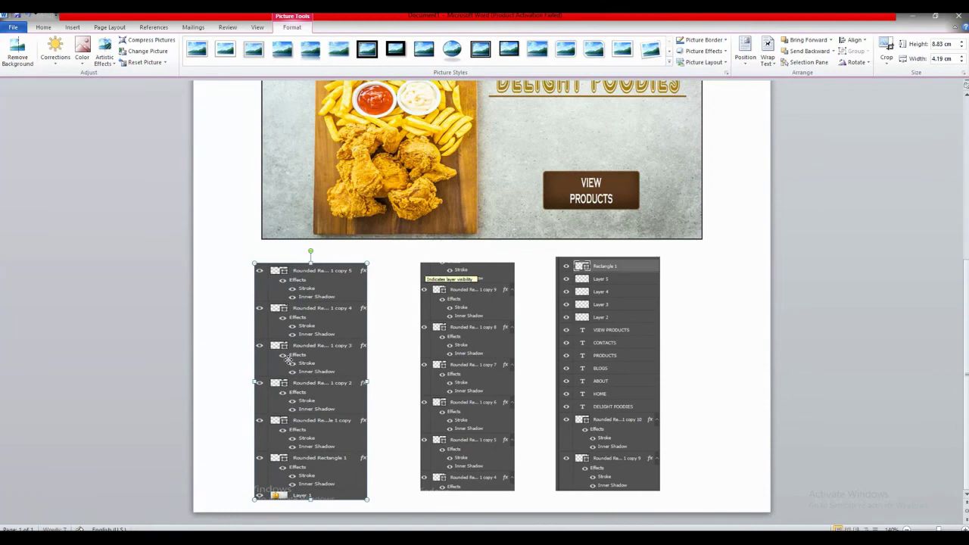
# Step: Widen the middle layers screenshot toward the left one and raise its top edge level with its neighbours
pyautogui.click(427, 369)
pyautogui.click(418, 375)
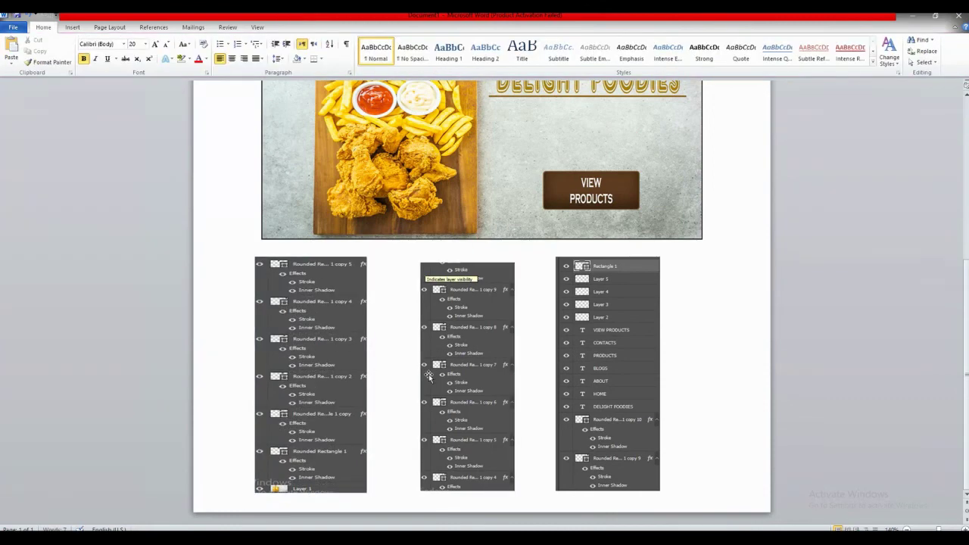
pyautogui.click(420, 375)
pyautogui.moveTo(419, 375); pyautogui.dragTo(406, 376)
pyautogui.moveTo(459, 260); pyautogui.dragTo(460, 257)
# Step: Widen the right layers screenshot to about 4.45 cm
pyautogui.click(589, 308)
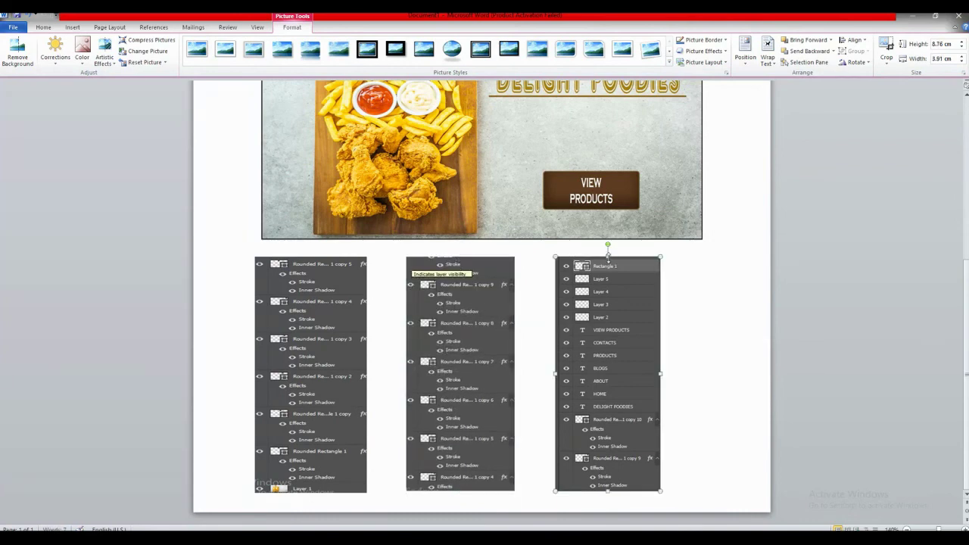
pyautogui.click(671, 372)
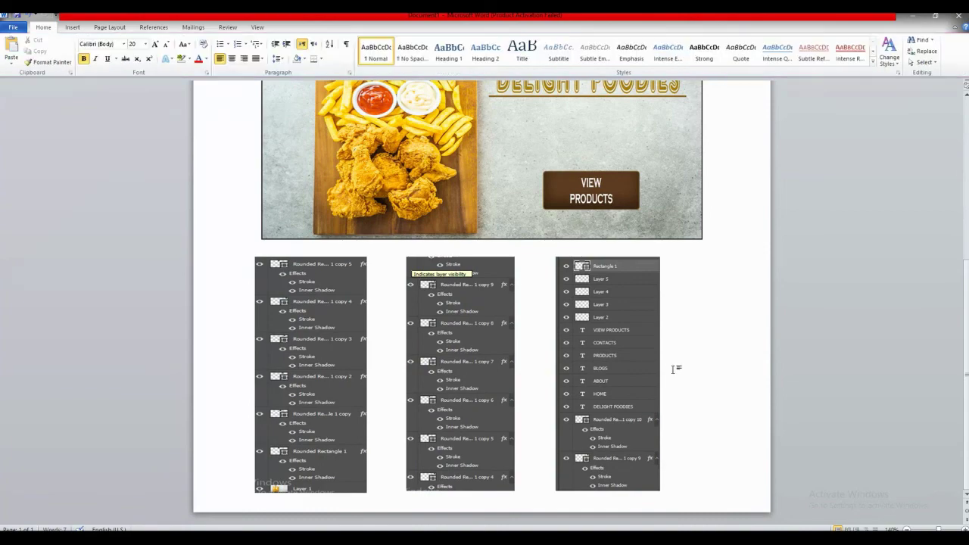
pyautogui.click(654, 357)
pyautogui.moveTo(659, 372); pyautogui.dragTo(675, 373)
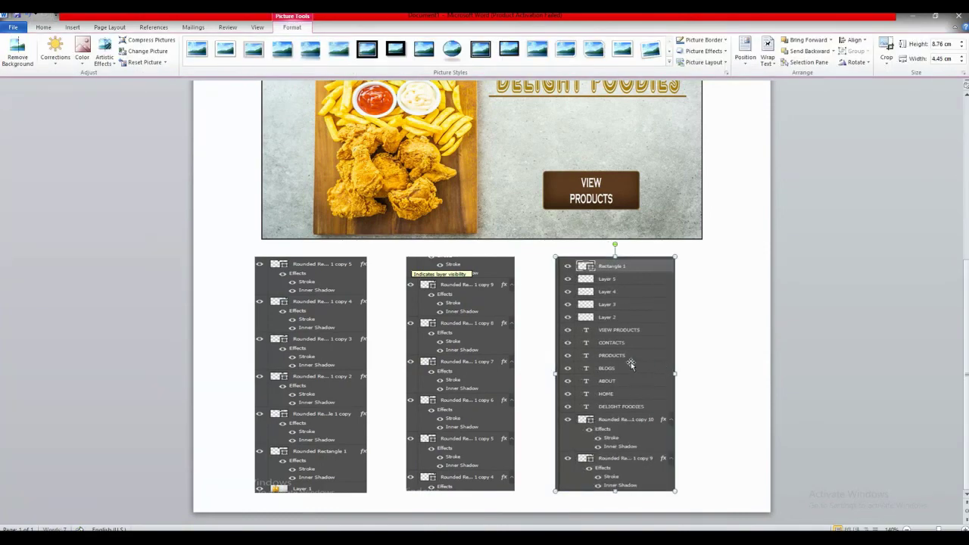